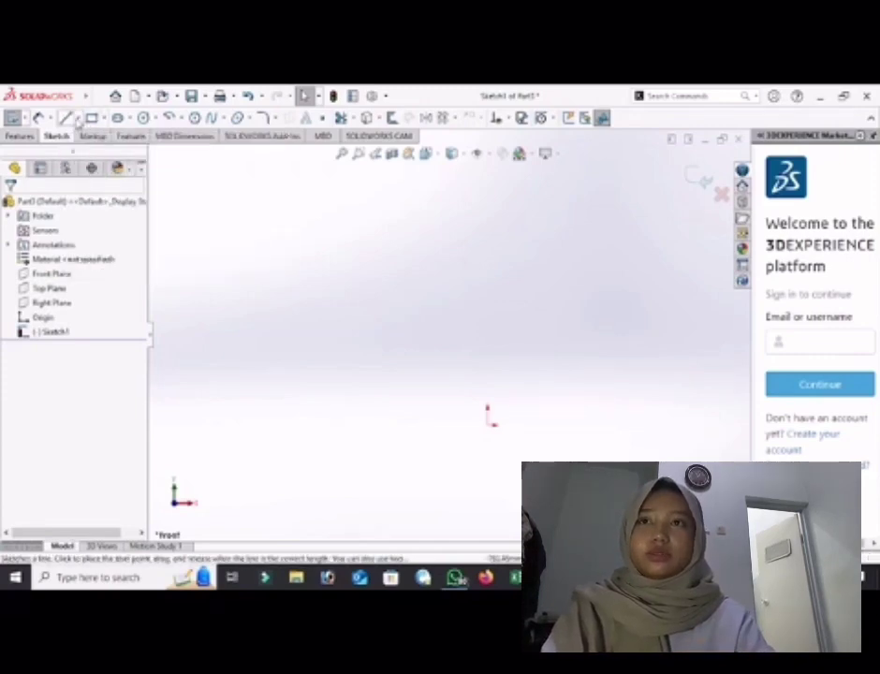
- Sketch a vertical construction centerline about 460 mm long, running upward from the origin
click(78, 118)
click(99, 152)
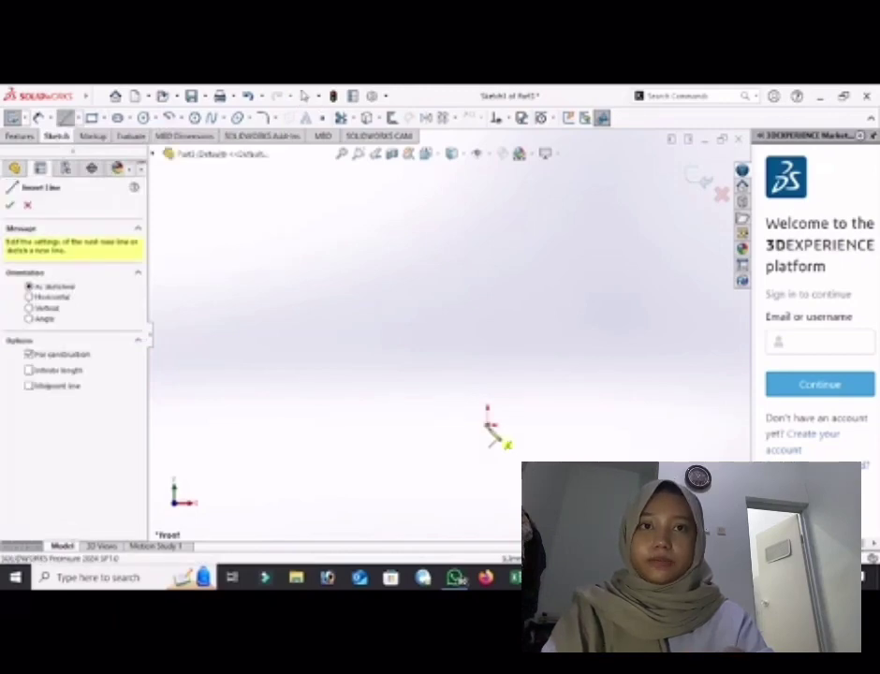
key(Escape)
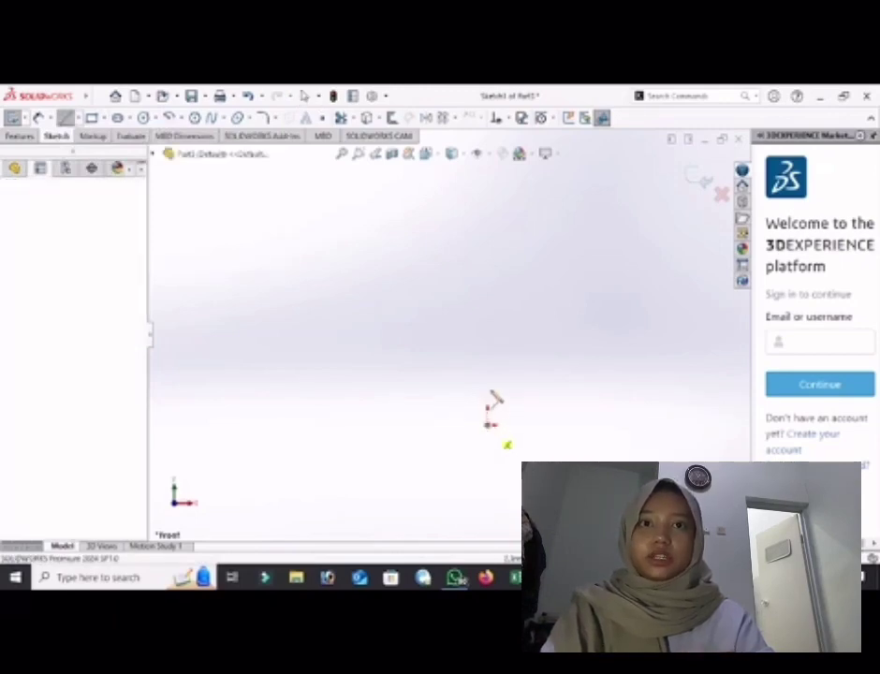
drag(487, 421, 487, 226)
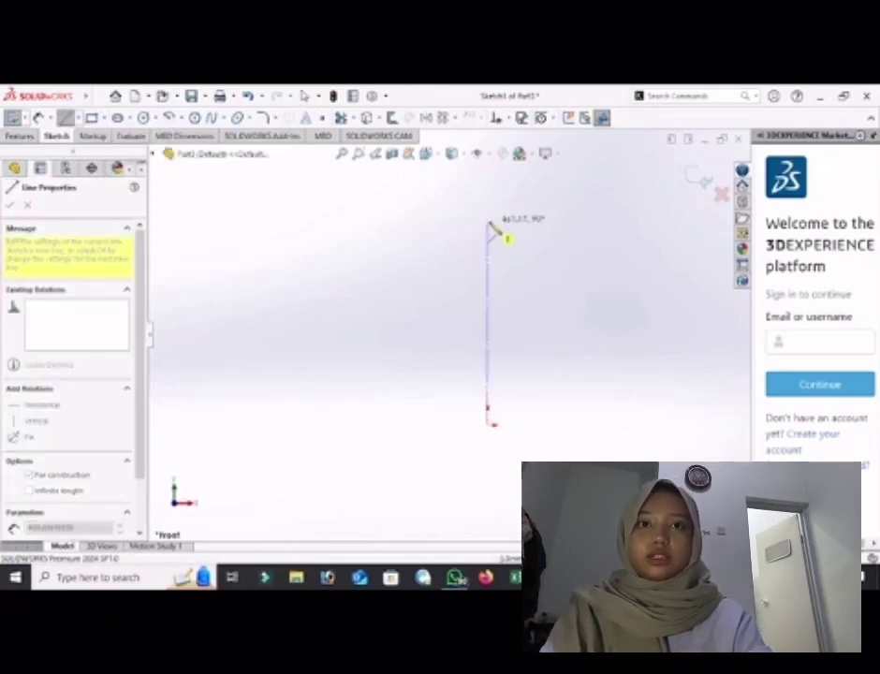
click(487, 225)
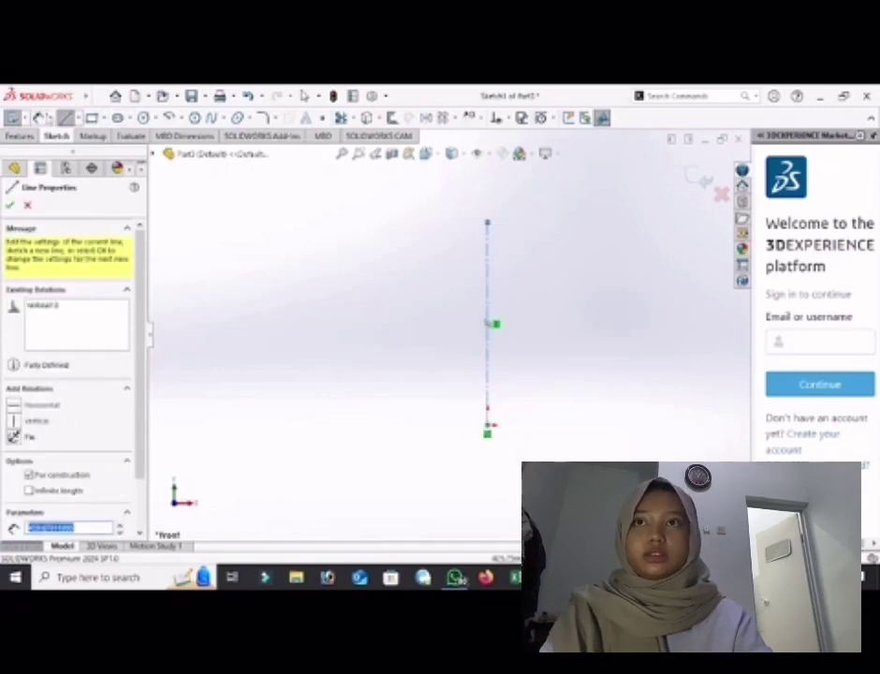
- Dimension the vertical centerline's length as 407.5 mm
key(Escape)
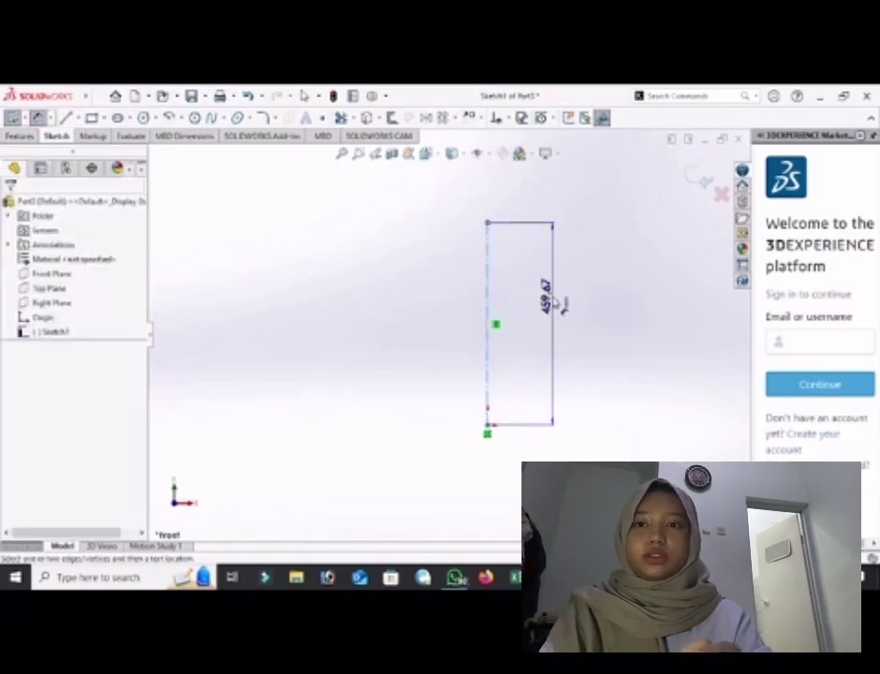
click(558, 304)
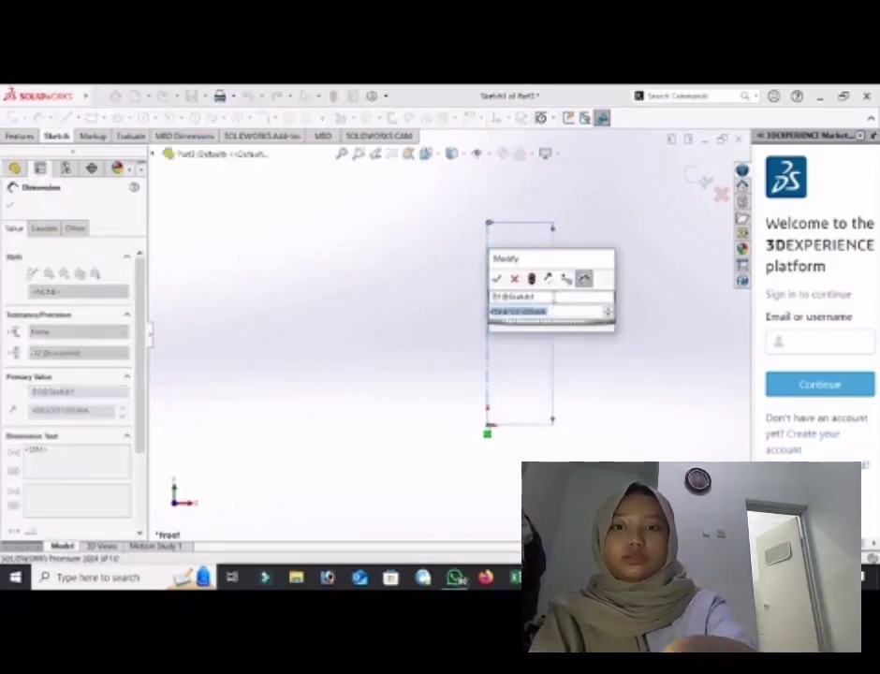
text(ad1)
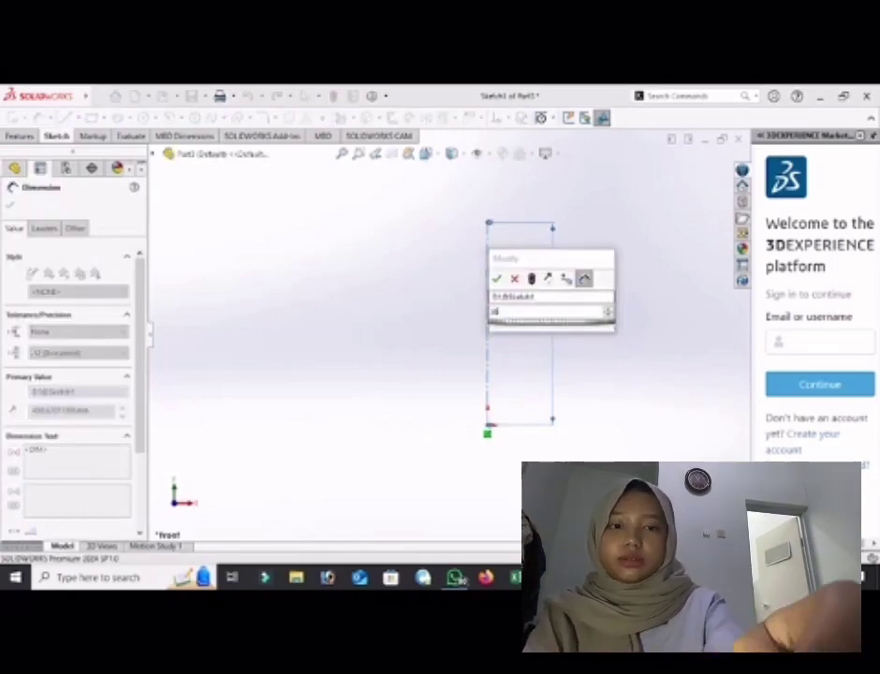
text(/2)
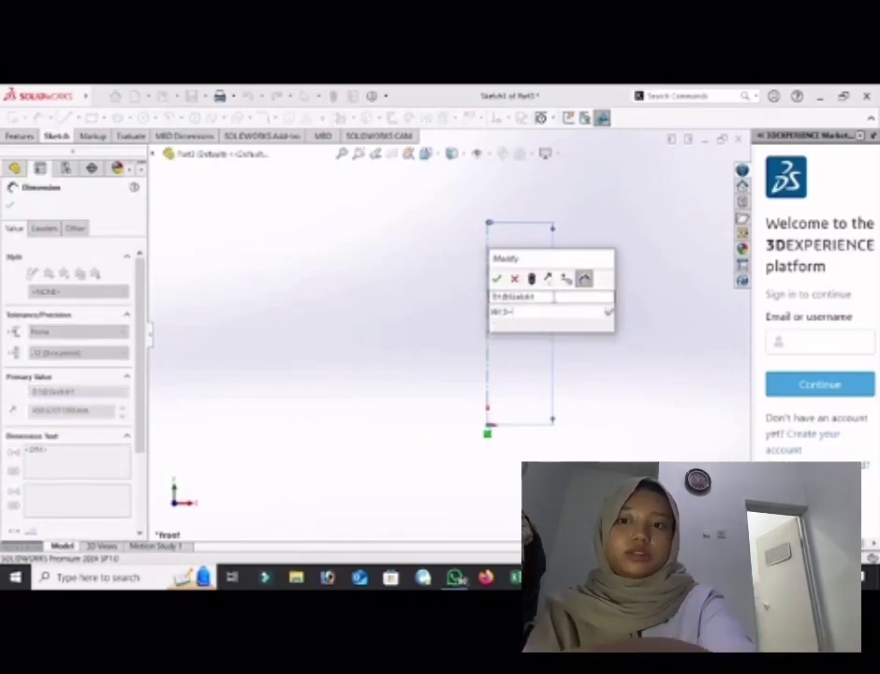
key(Return)
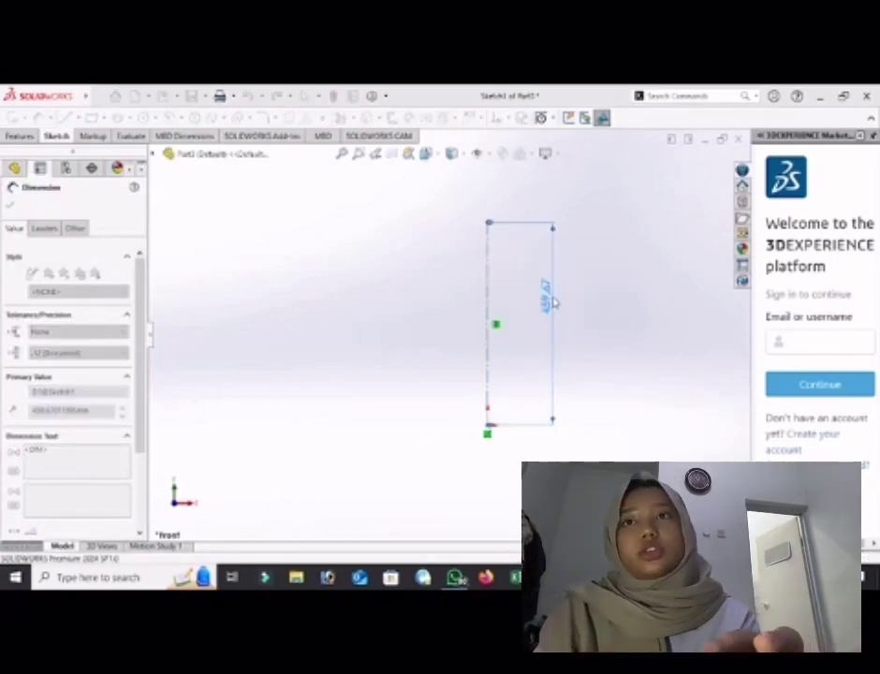
- Sketch a short horizontal line leftward from the centerline's upper endpoint and dimension its doubled width across the centerline as 50 mm
click(65, 119)
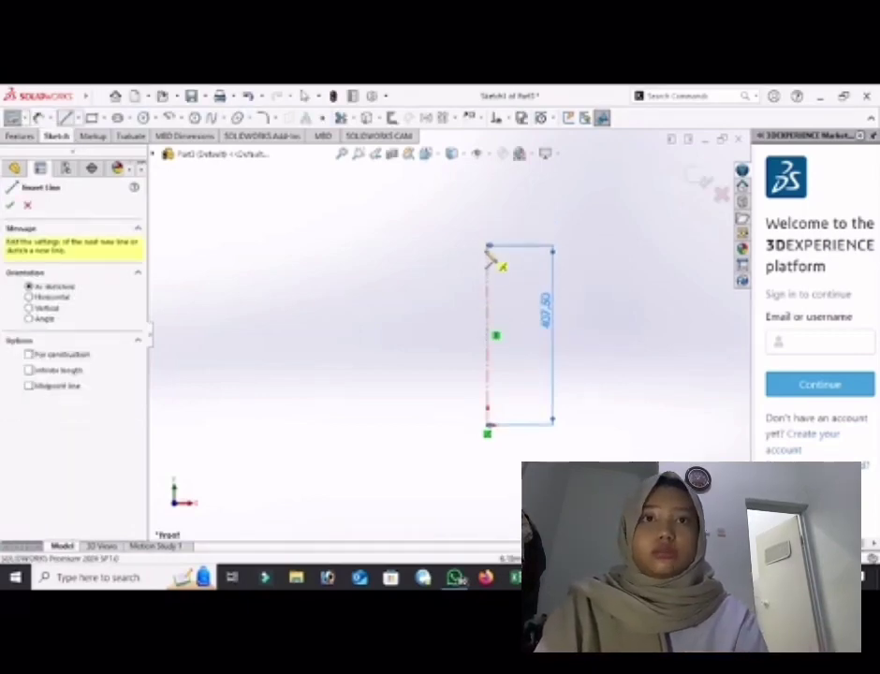
key(Escape)
click(462, 251)
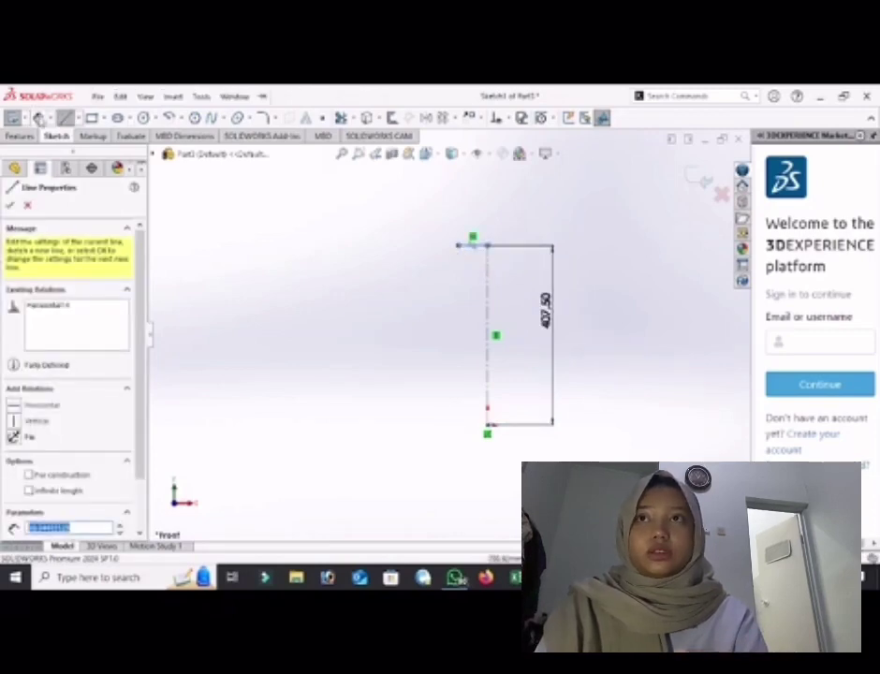
click(38, 118)
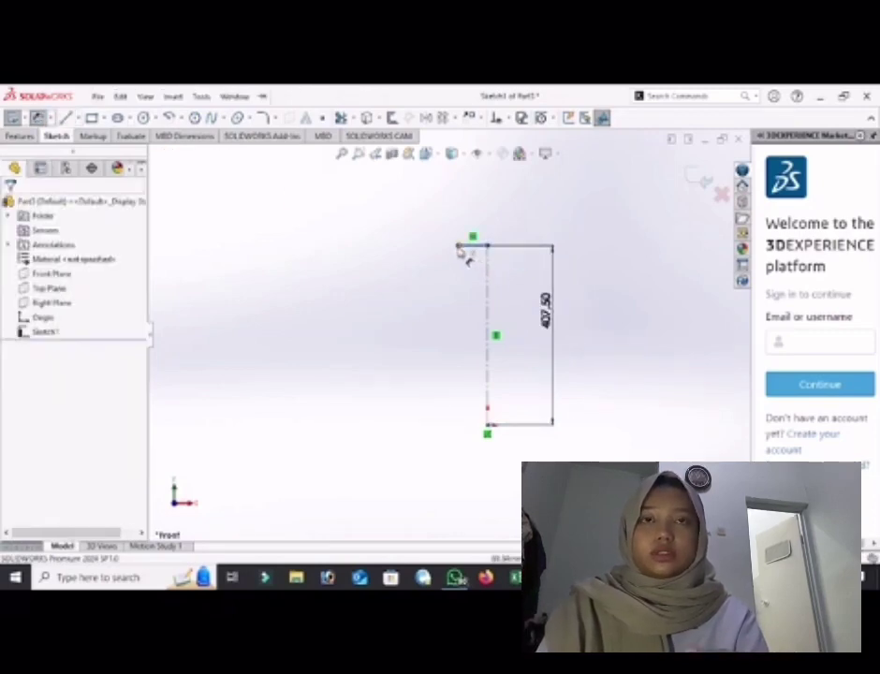
click(486, 275)
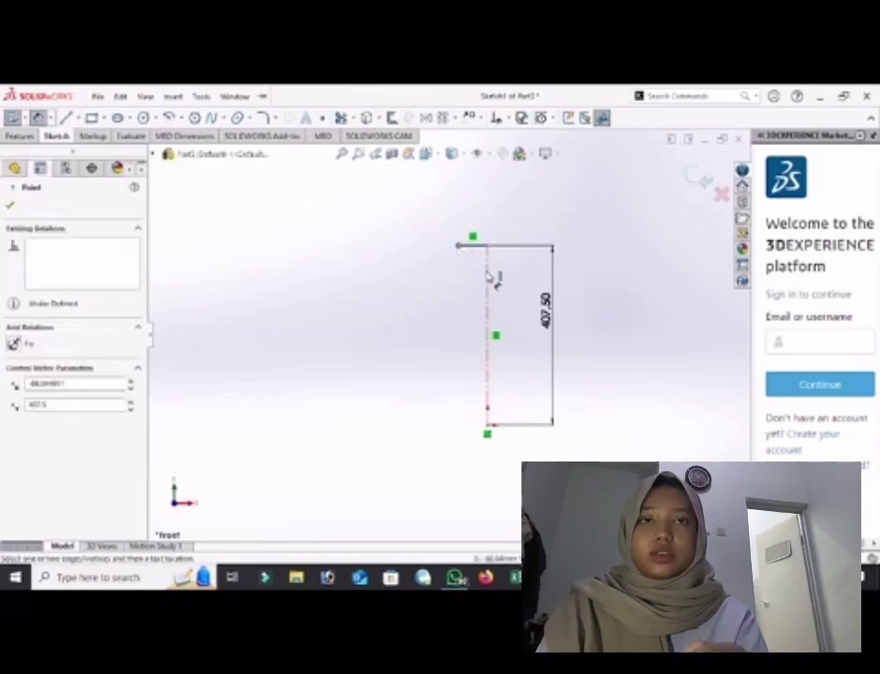
click(517, 221)
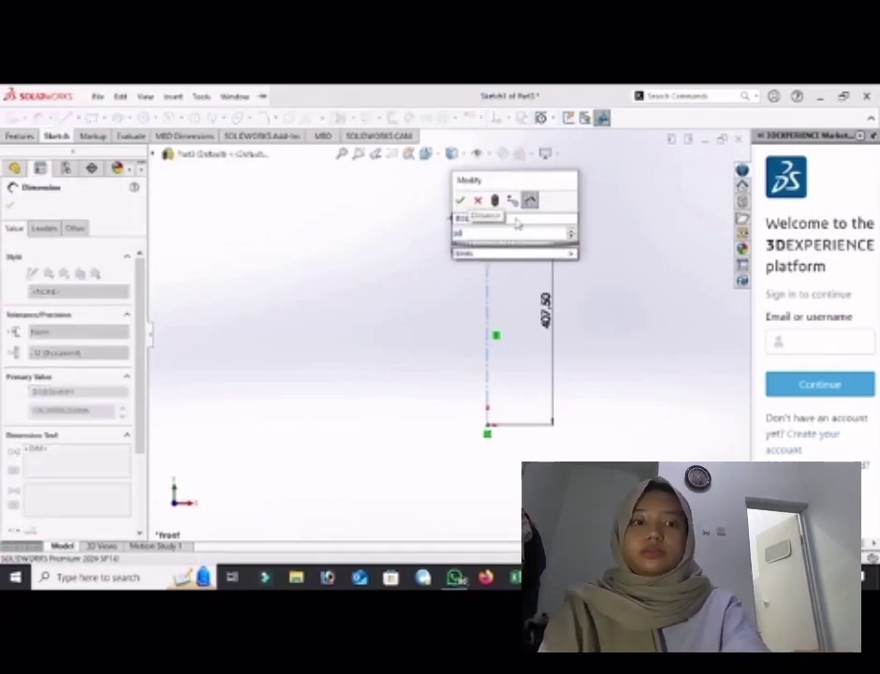
key(Return)
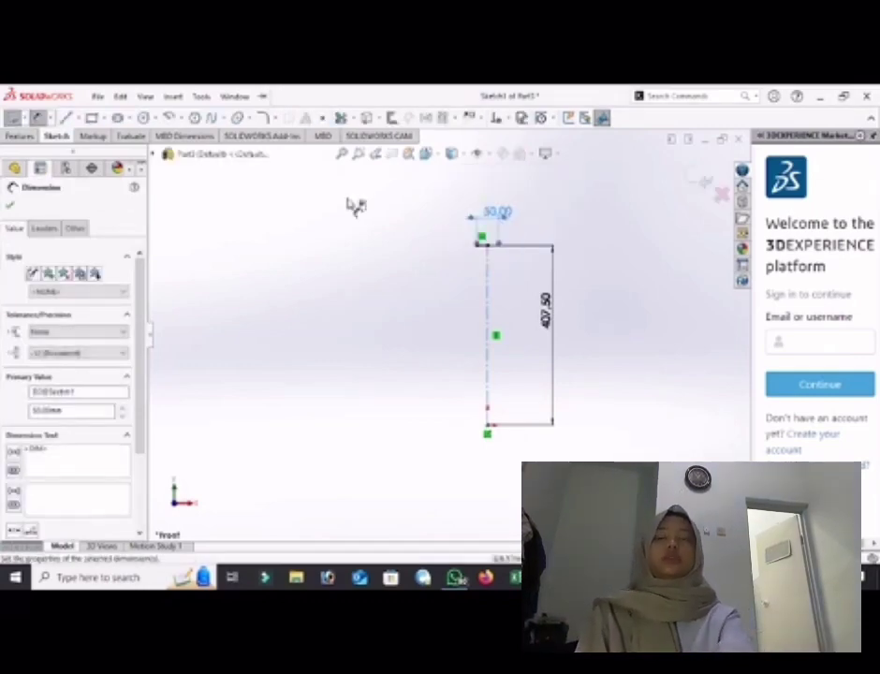
- Continue the profile with a vertical drop about 29 mm long, a horizontal shoulder, two slanted side lines and a base line ending at the origin
click(64, 118)
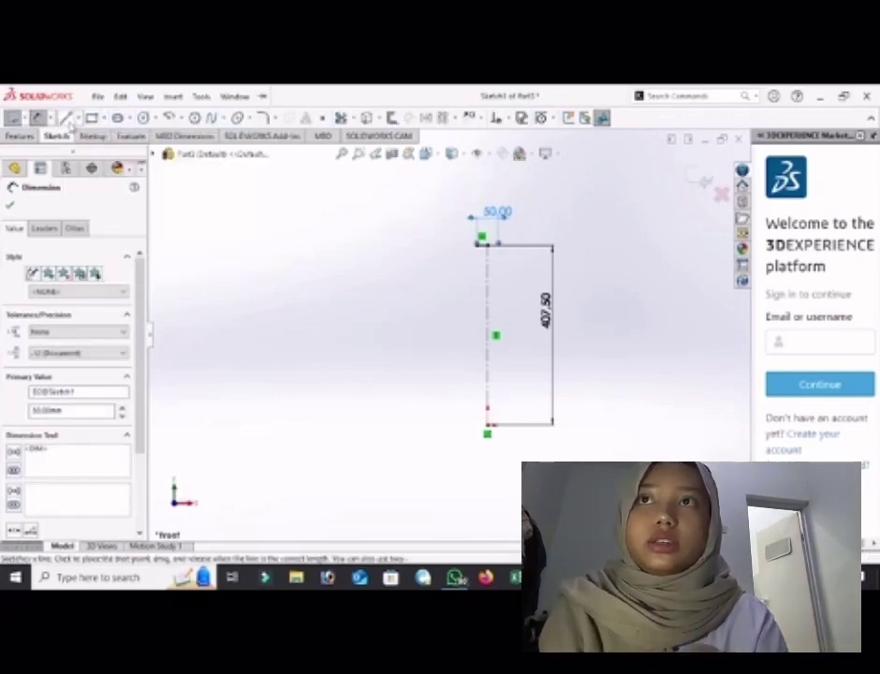
click(481, 253)
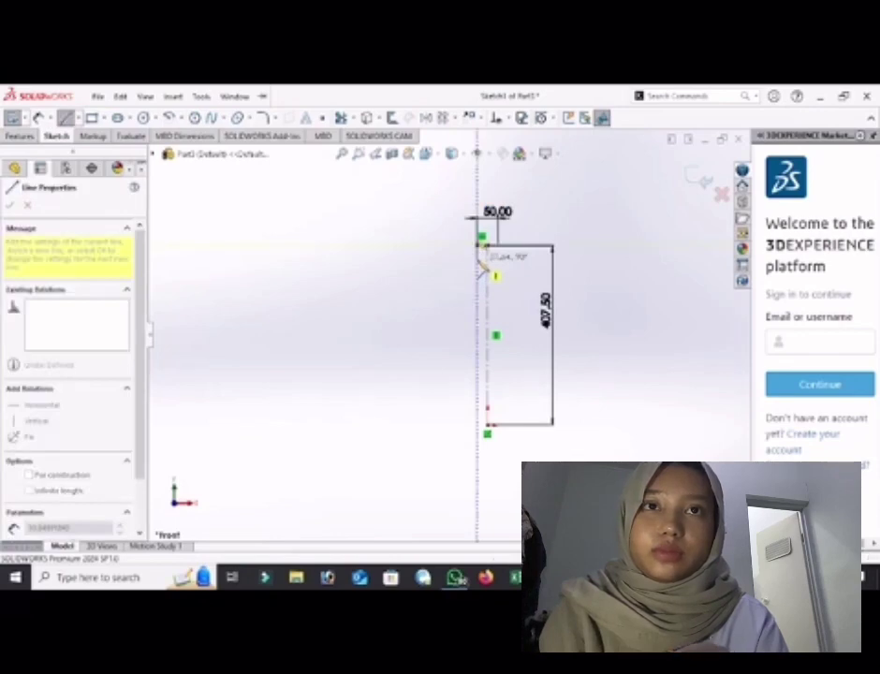
click(402, 259)
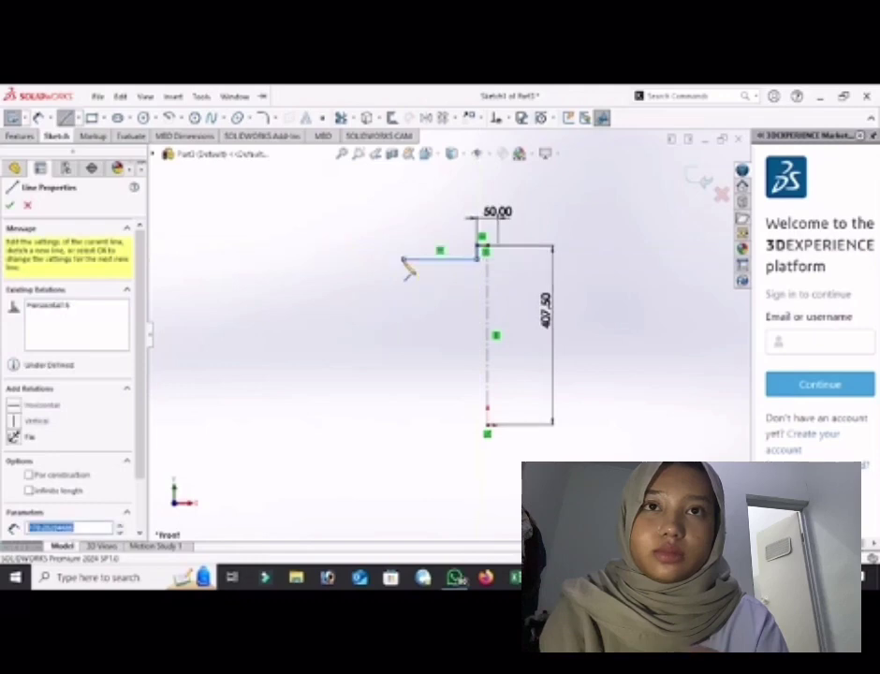
click(389, 351)
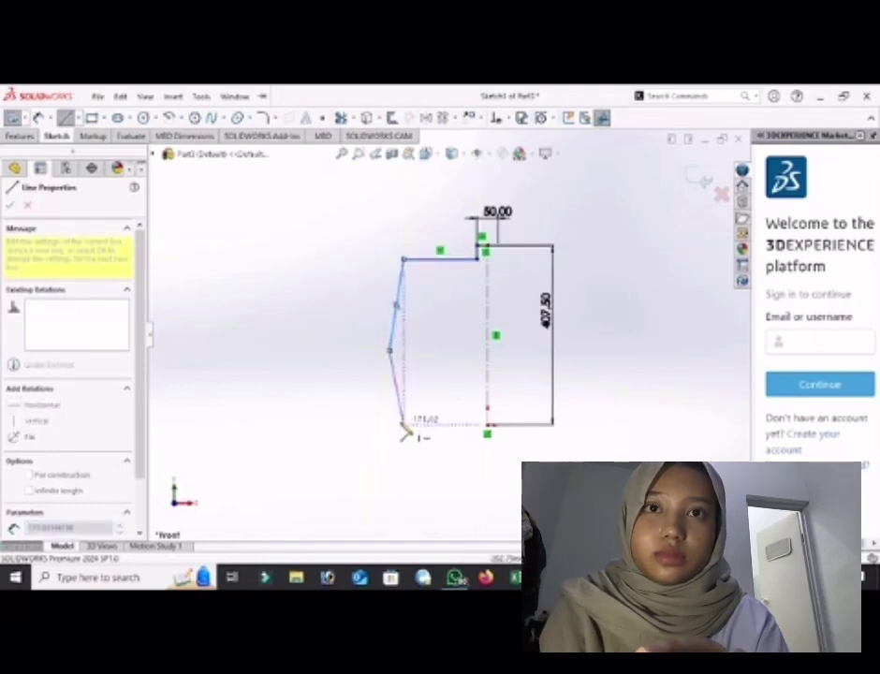
click(406, 428)
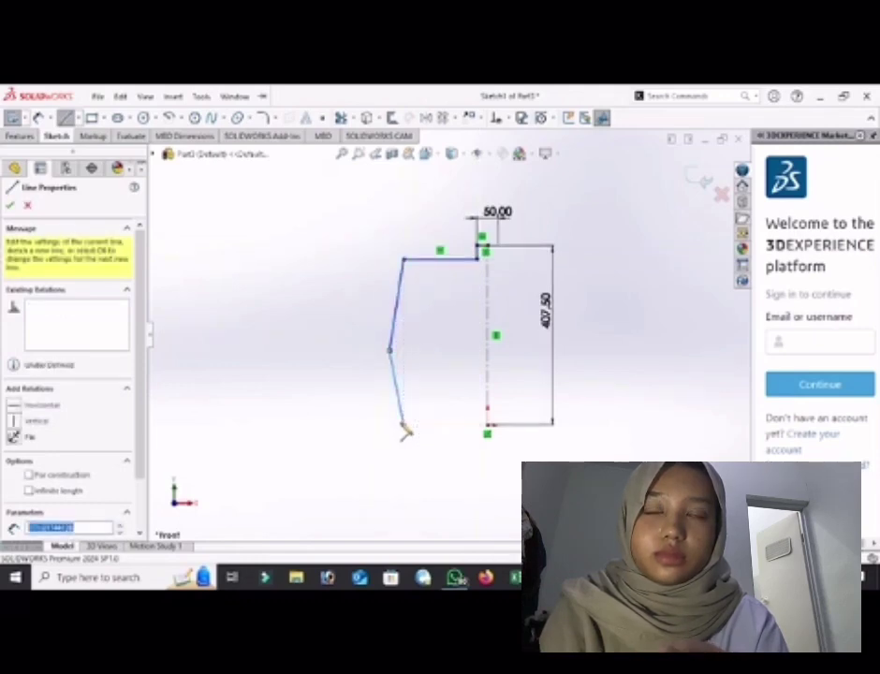
click(487, 426)
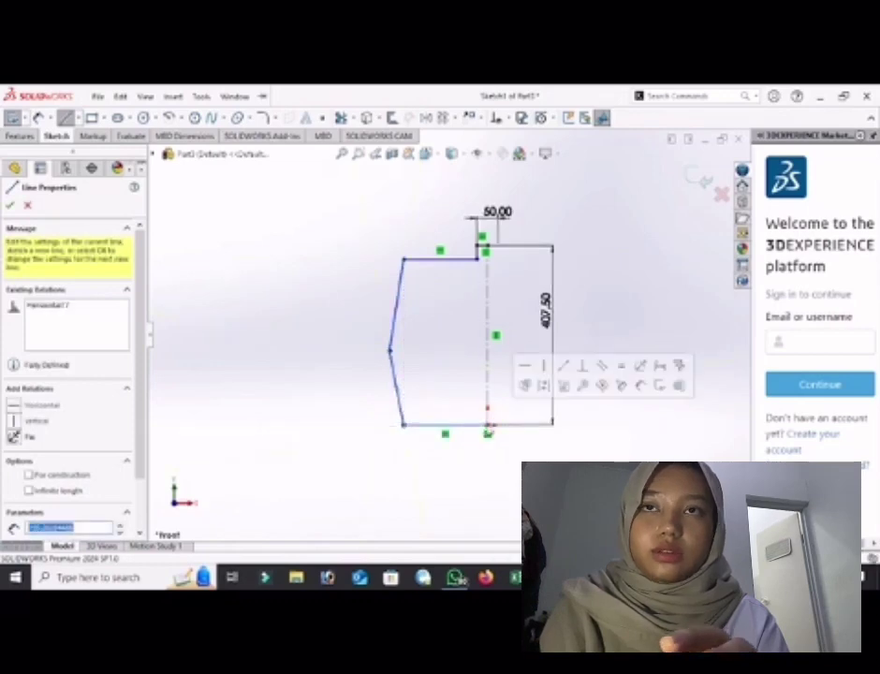
- Dimension the angle between the horizontal shoulder line and the upper slanted side line as 92.5°
click(98, 95)
click(38, 120)
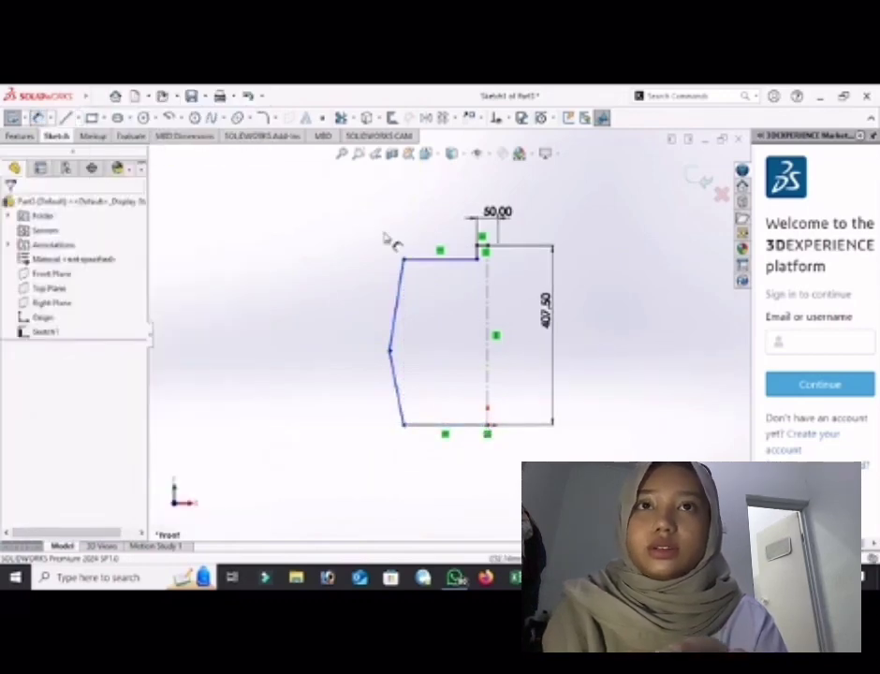
click(402, 277)
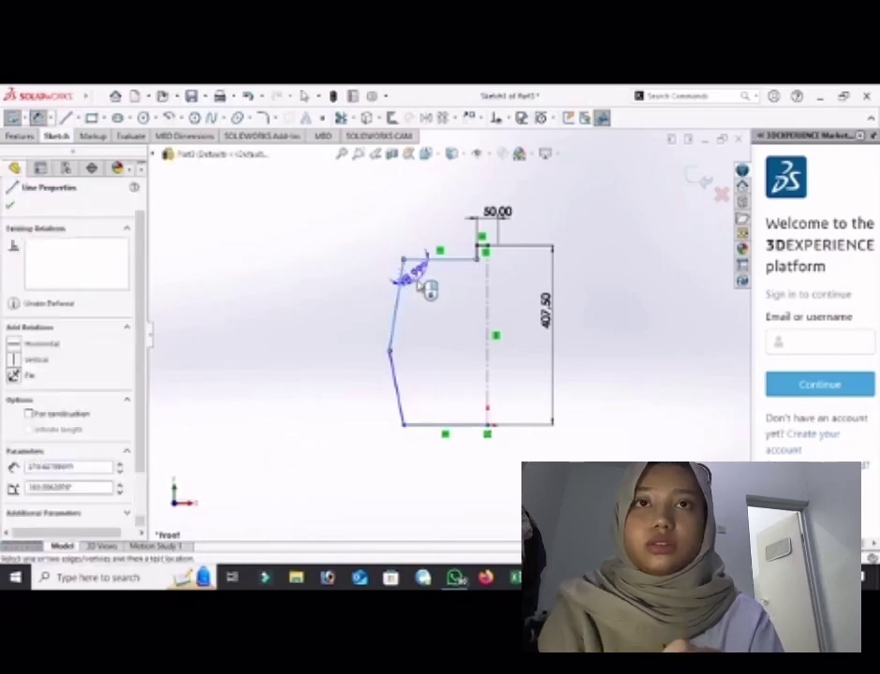
click(419, 285)
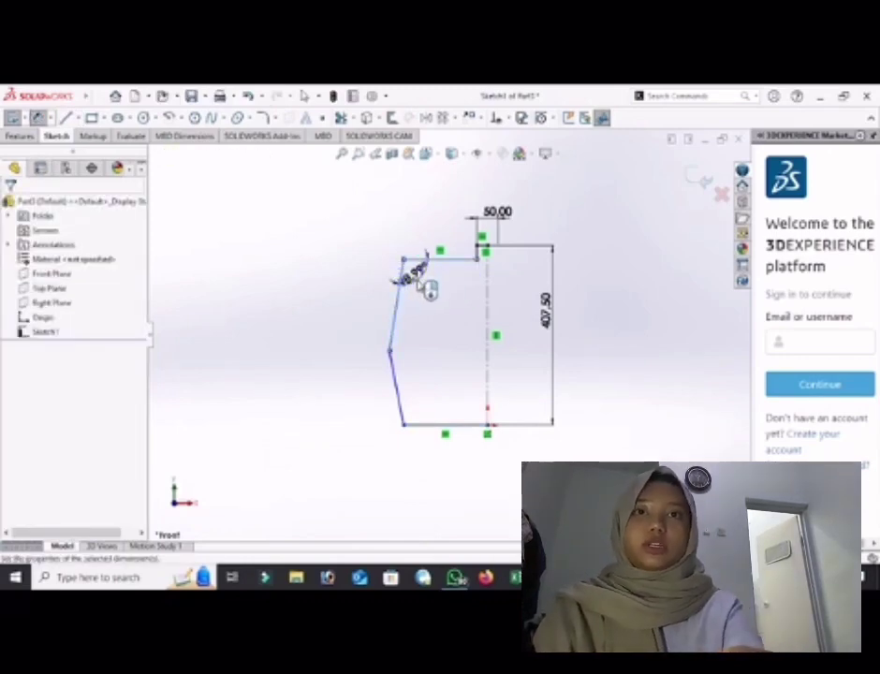
click(425, 288)
text(40)
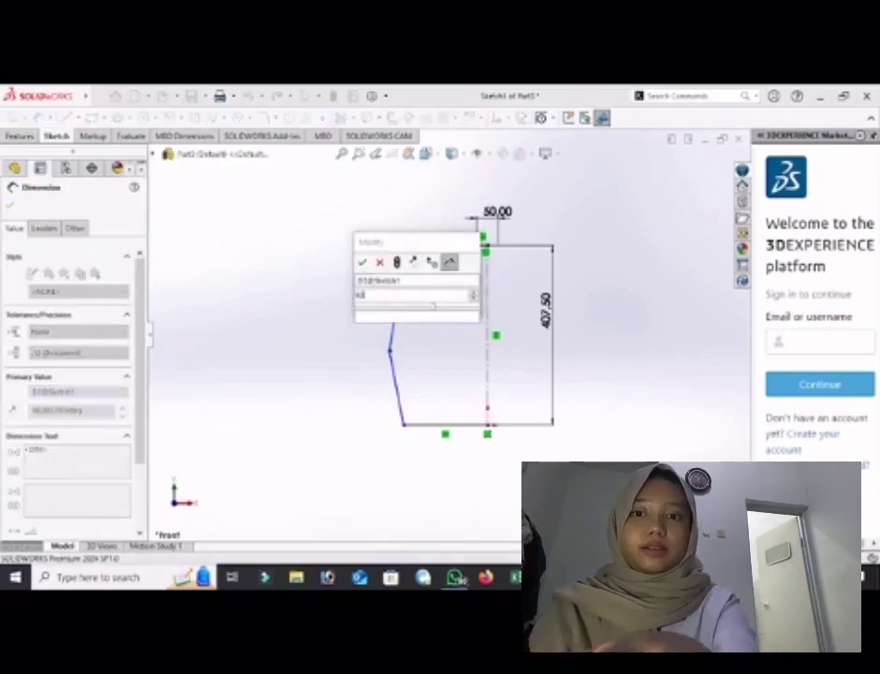
click(362, 262)
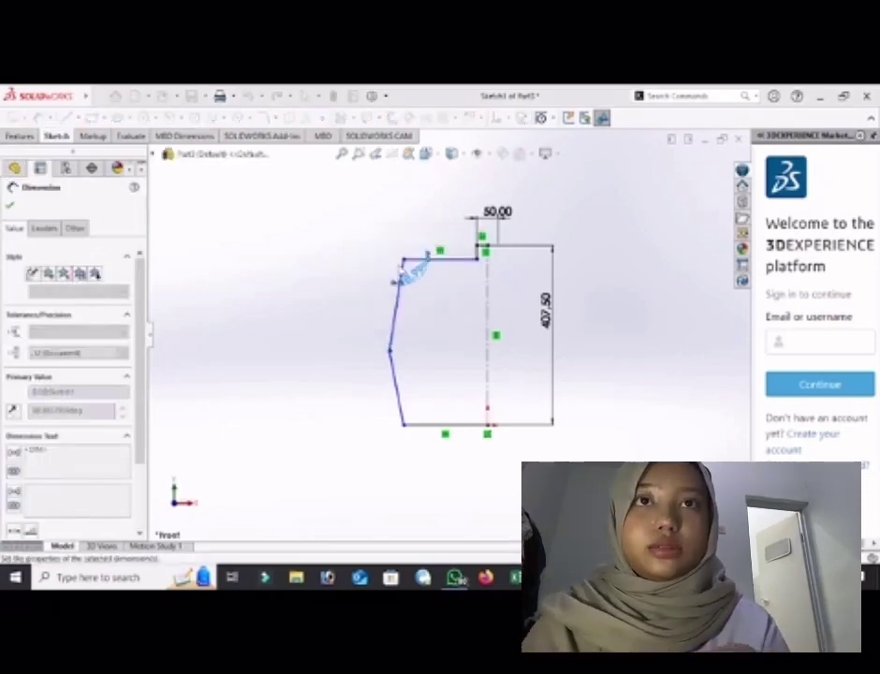
- Dimension the short vertical line between the top edge and the shoulder as 20 mm
click(474, 258)
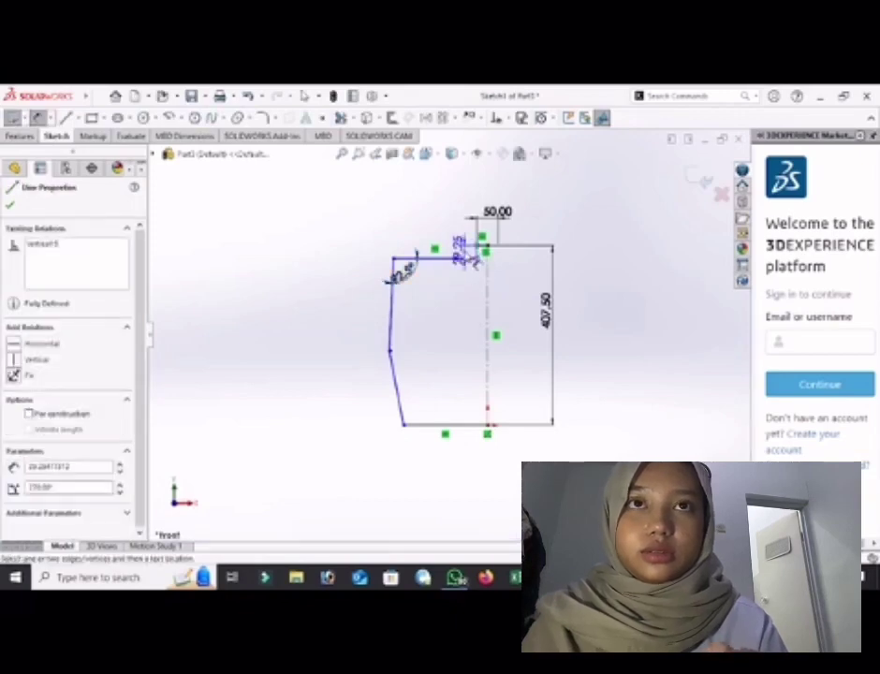
key(Escape)
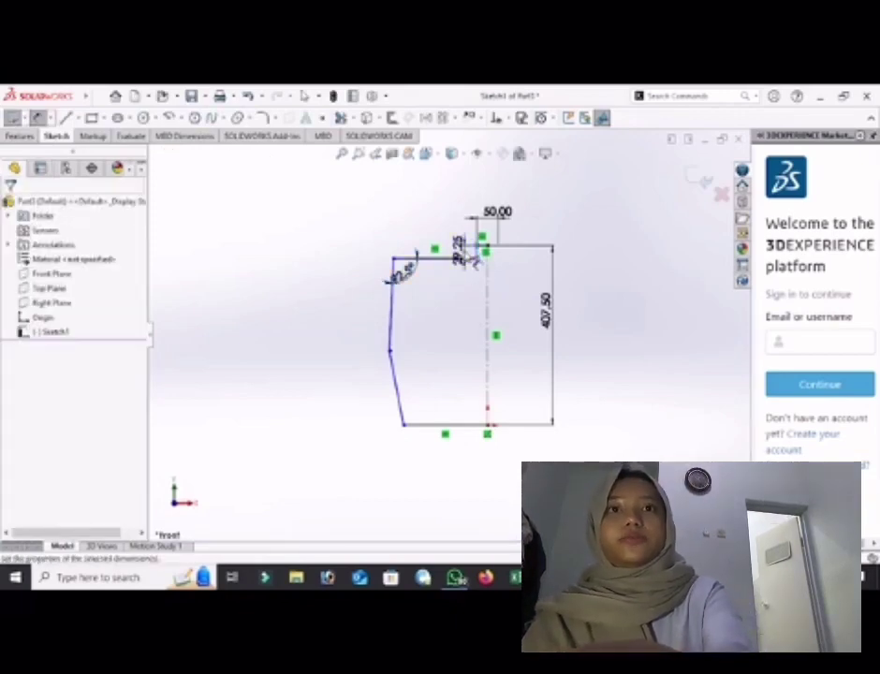
double_click(457, 247)
text(33)
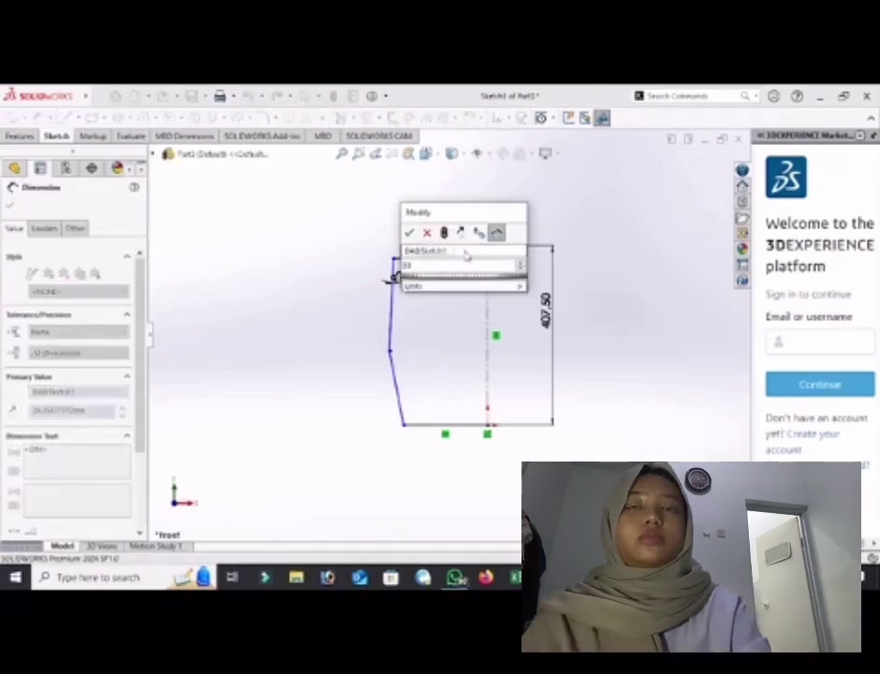
key(Return)
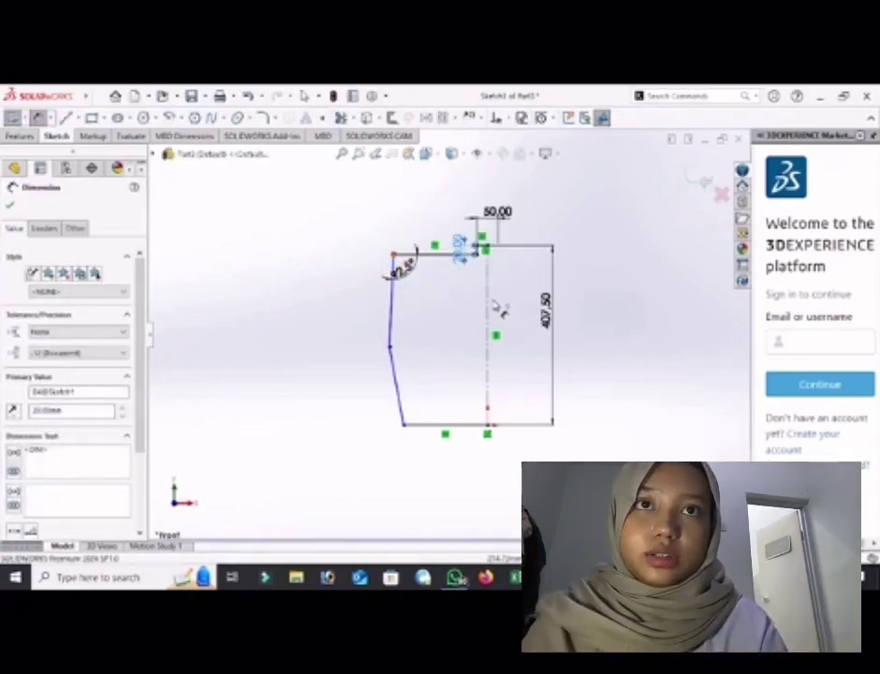
- Dimension the shoulder's full width across the centerline, from its outer corner, as 325 mm
click(488, 304)
click(514, 249)
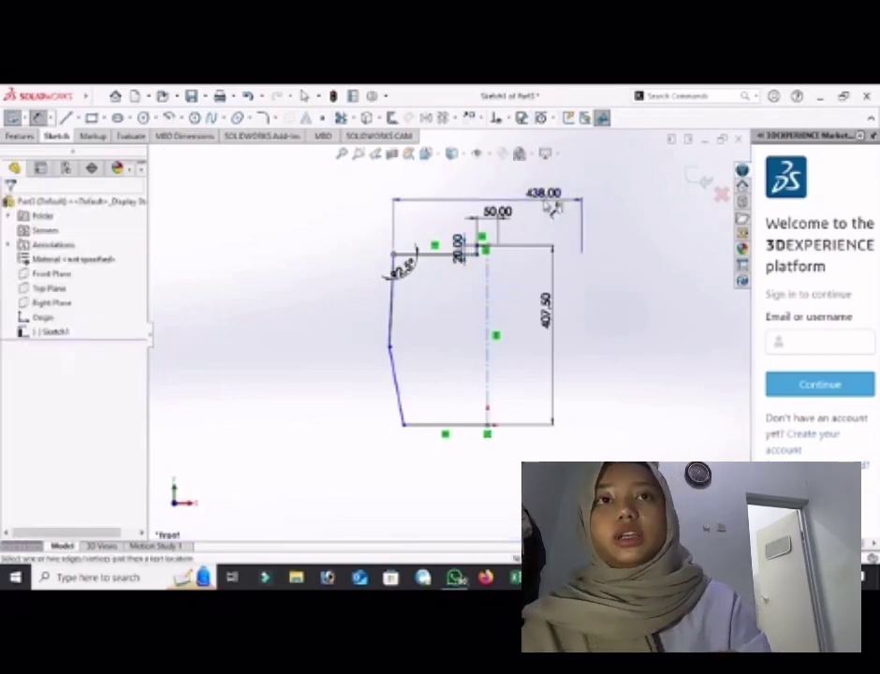
click(552, 206)
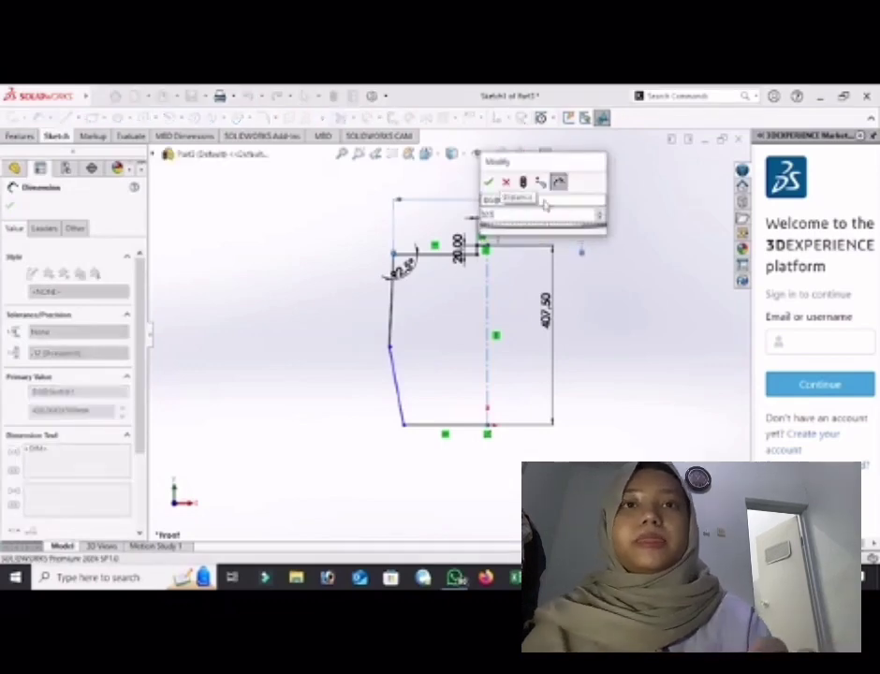
key(Return)
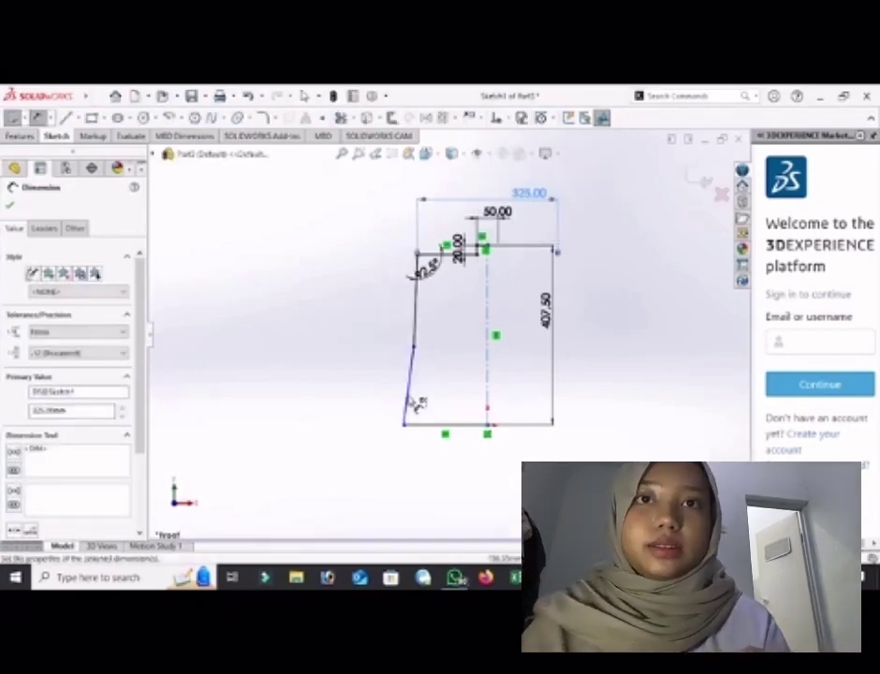
- Dimension the angle between the lower slanted side line and the base line as 92.5°
click(443, 431)
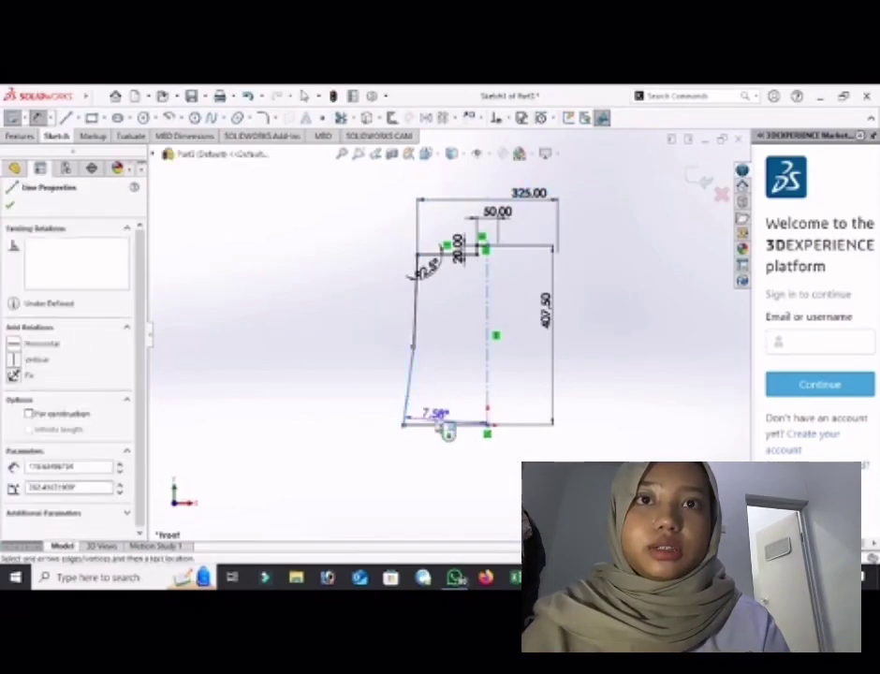
click(441, 424)
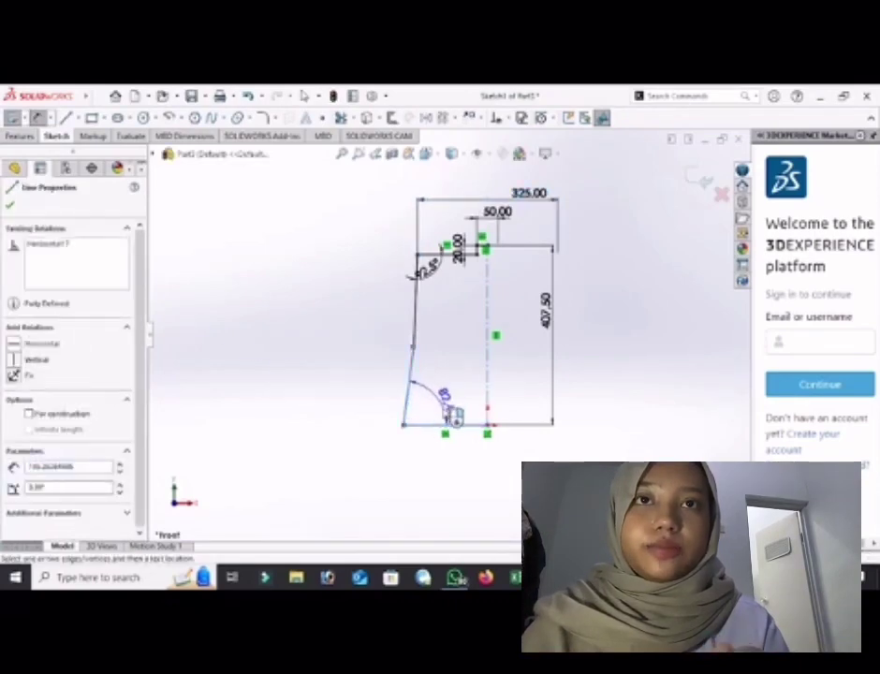
key(Escape)
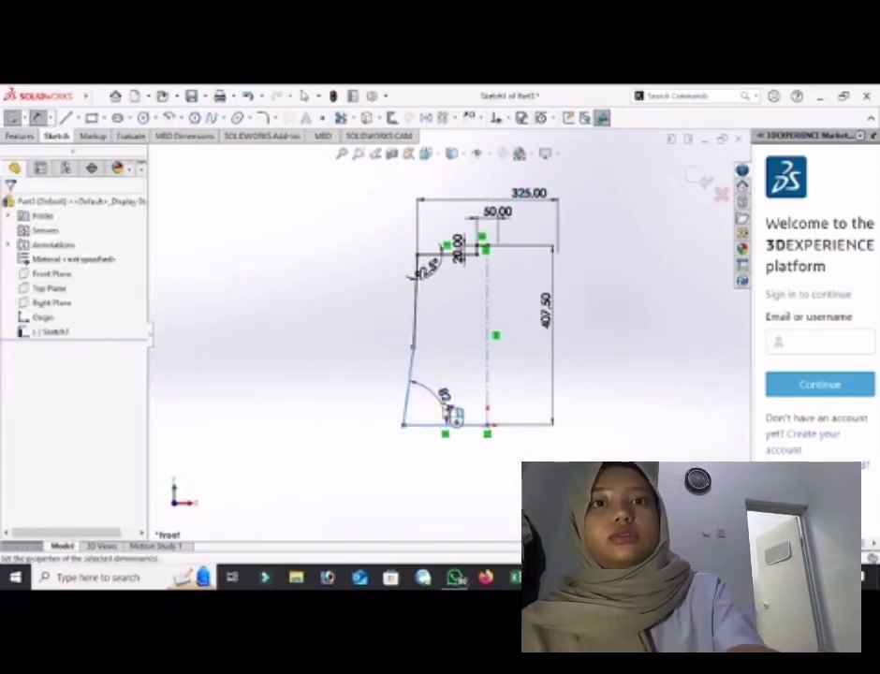
click(447, 408)
text(83.5)
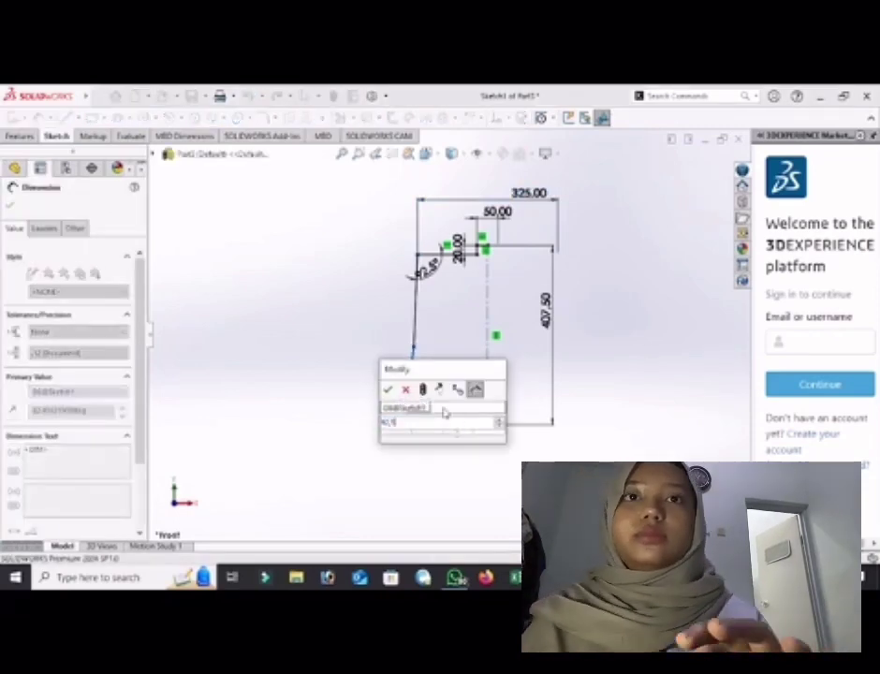
key(Return)
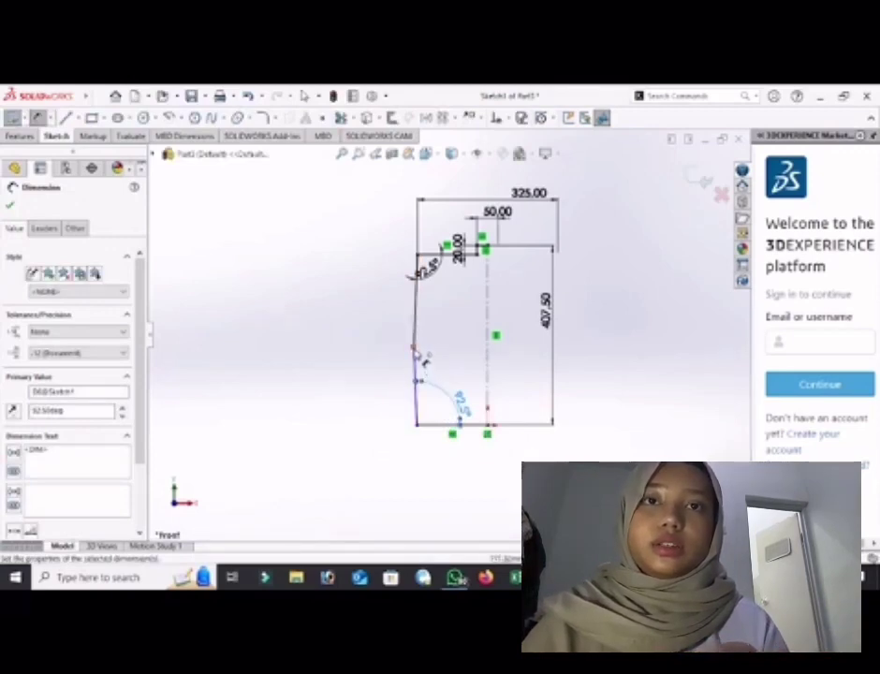
- Dimension the vertical distance from the base to the point where the two slanted side lines meet as 387.5/2 mm
click(445, 436)
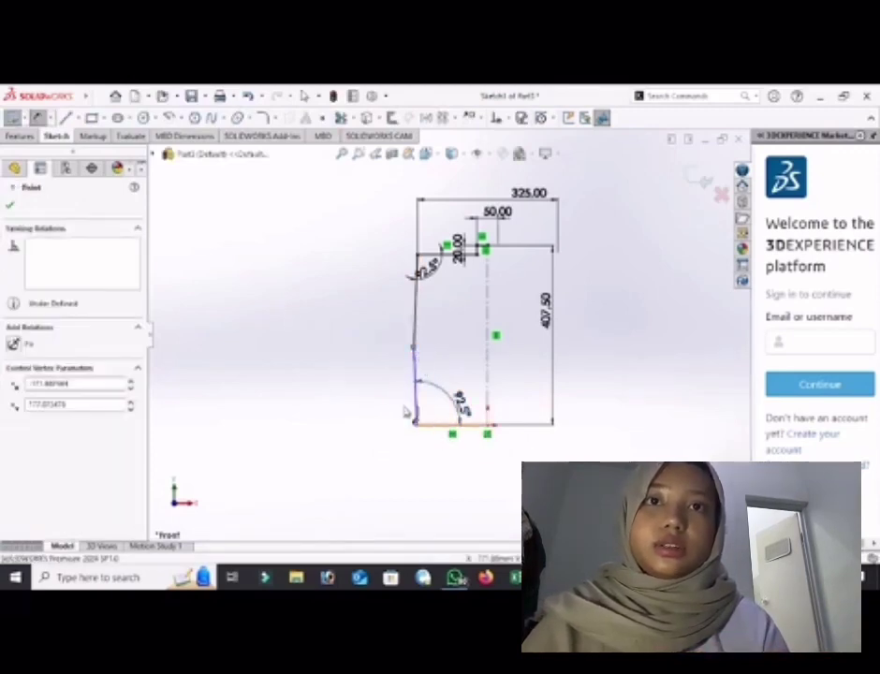
click(414, 400)
key(Escape)
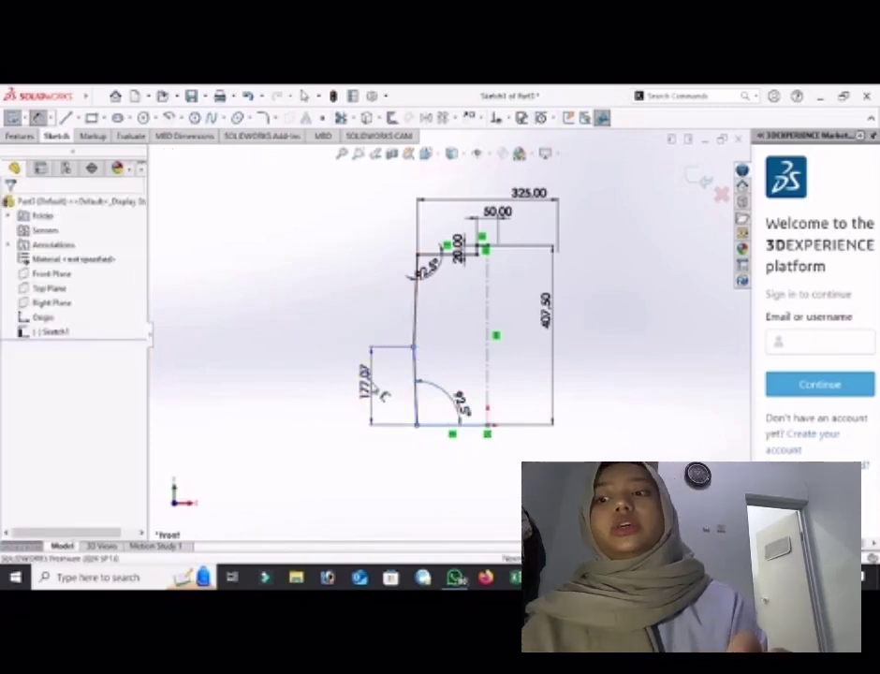
click(380, 391)
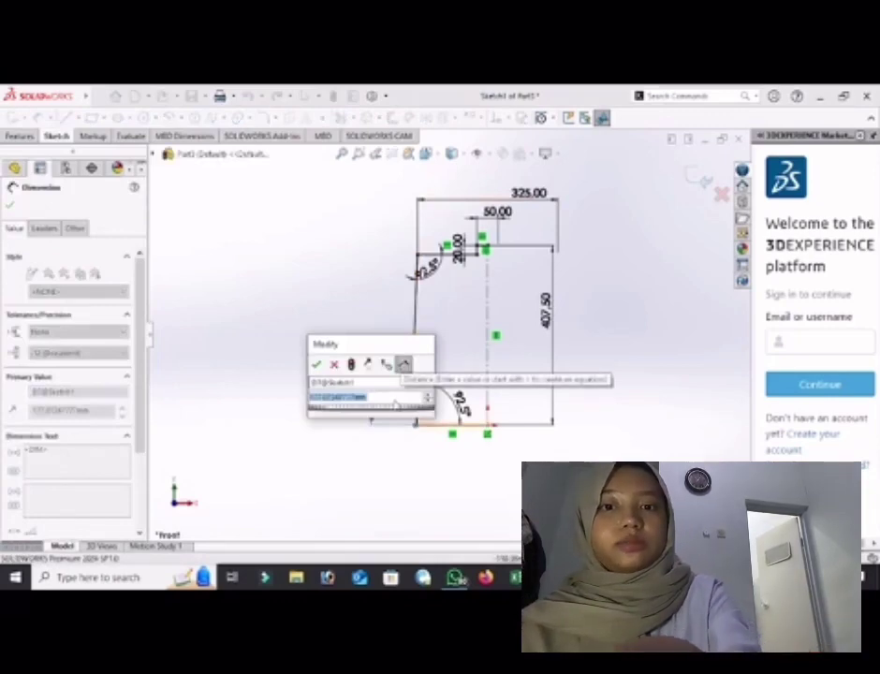
text(467)
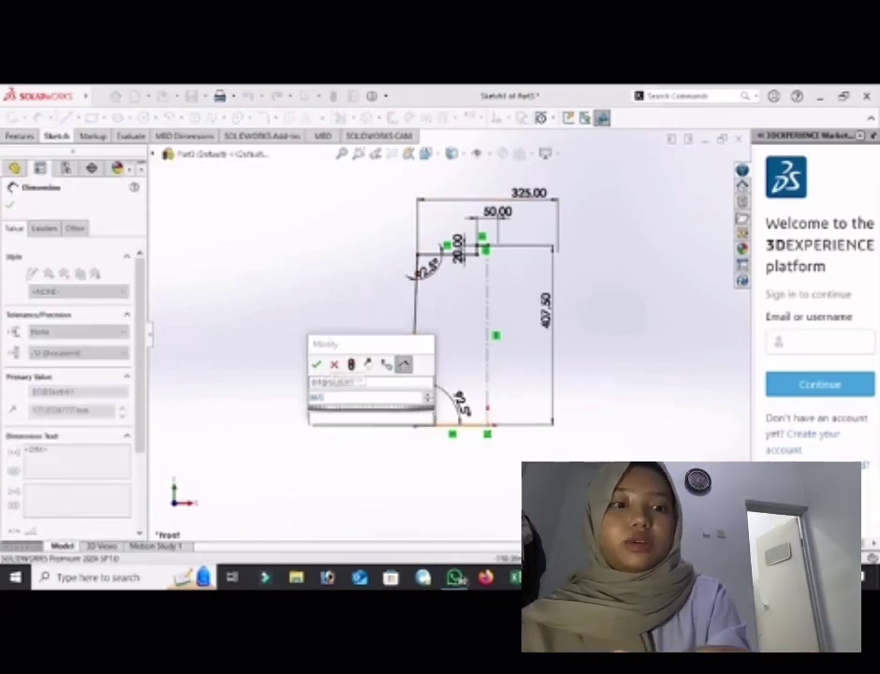
text(.5/2)
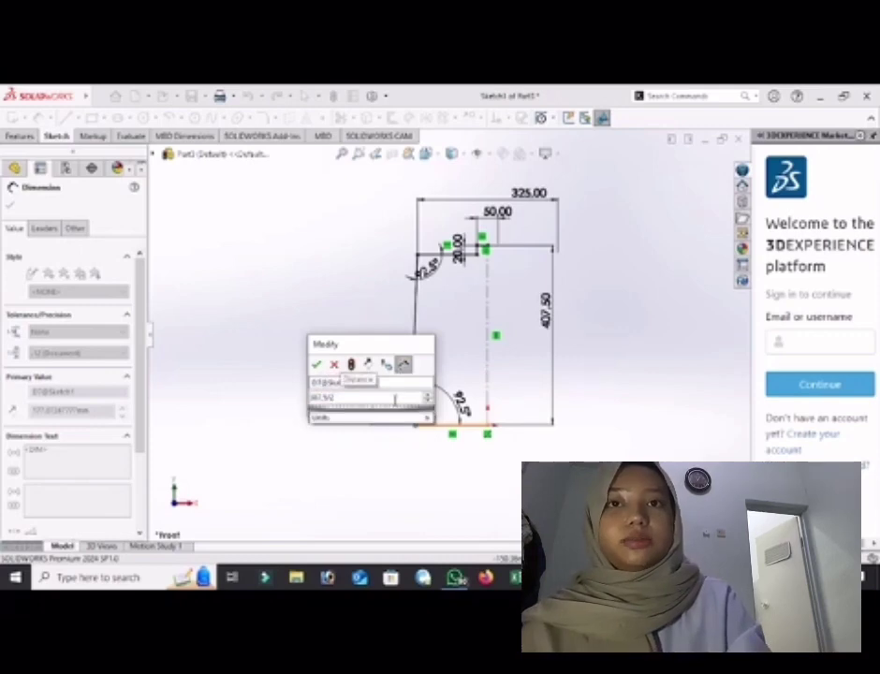
key(Return)
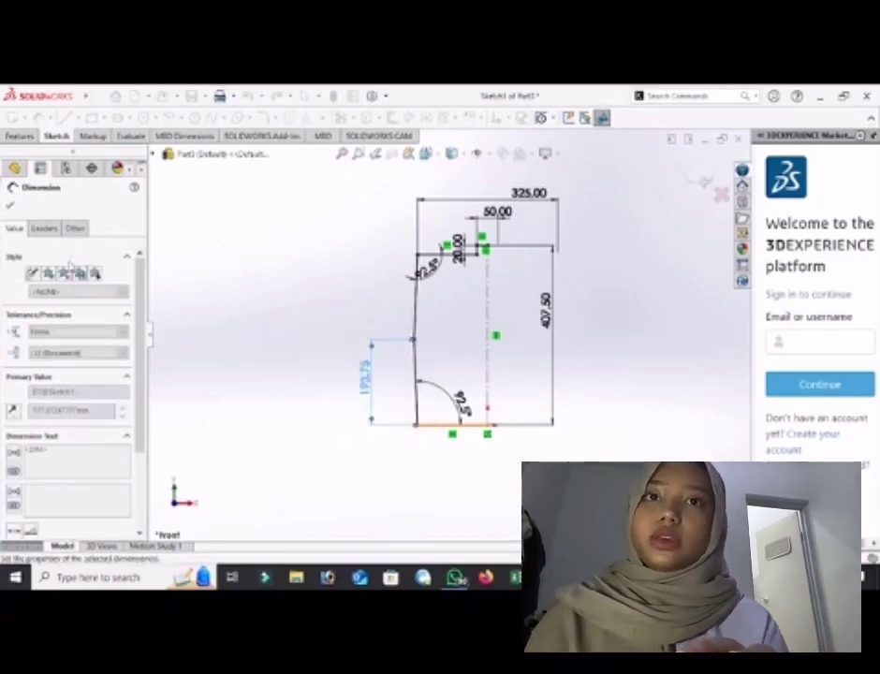
key(Escape)
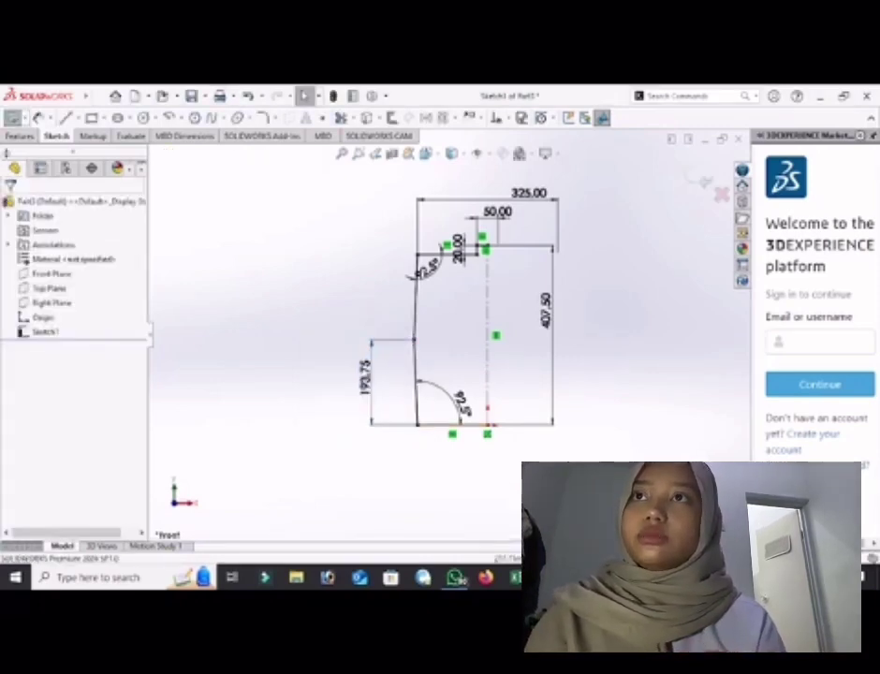
- Revolve the closed half-profile 360° around the vertical centerline into a solid body
click(12, 138)
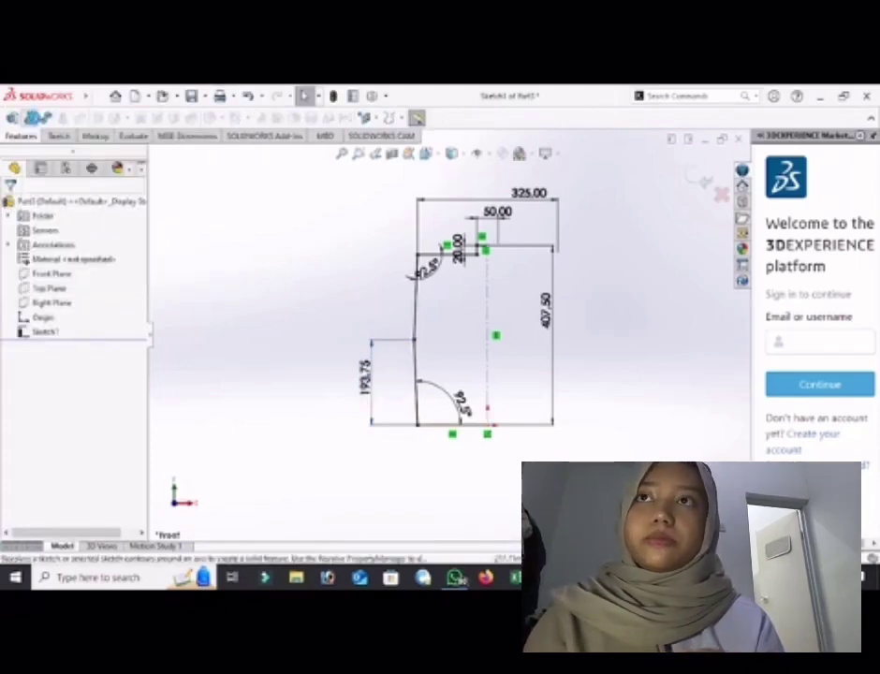
click(35, 118)
click(472, 337)
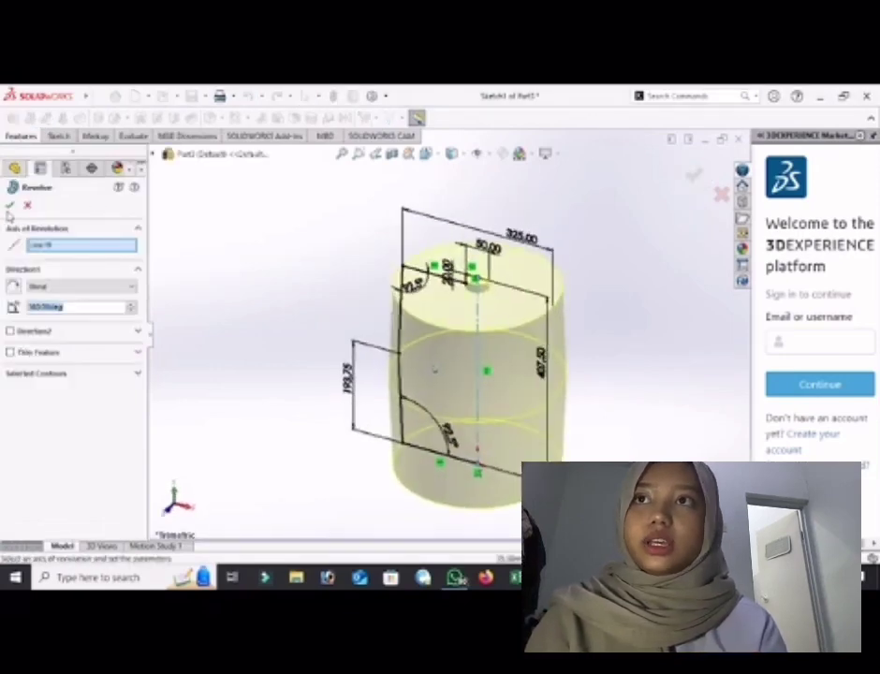
click(9, 206)
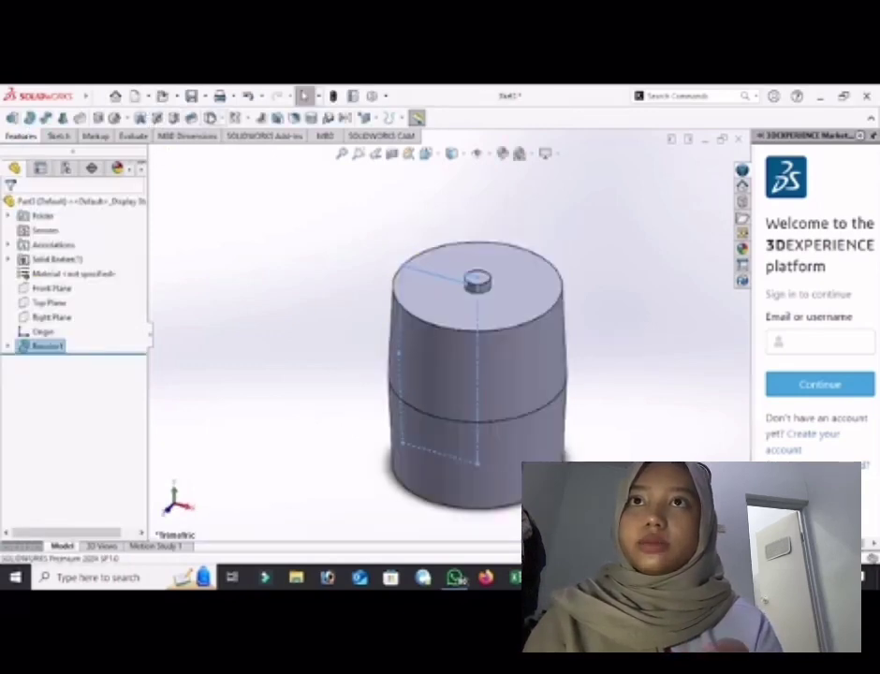
- Fillet the outer circular edges at the body's top and bottom with a 45 mm radius
click(490, 335)
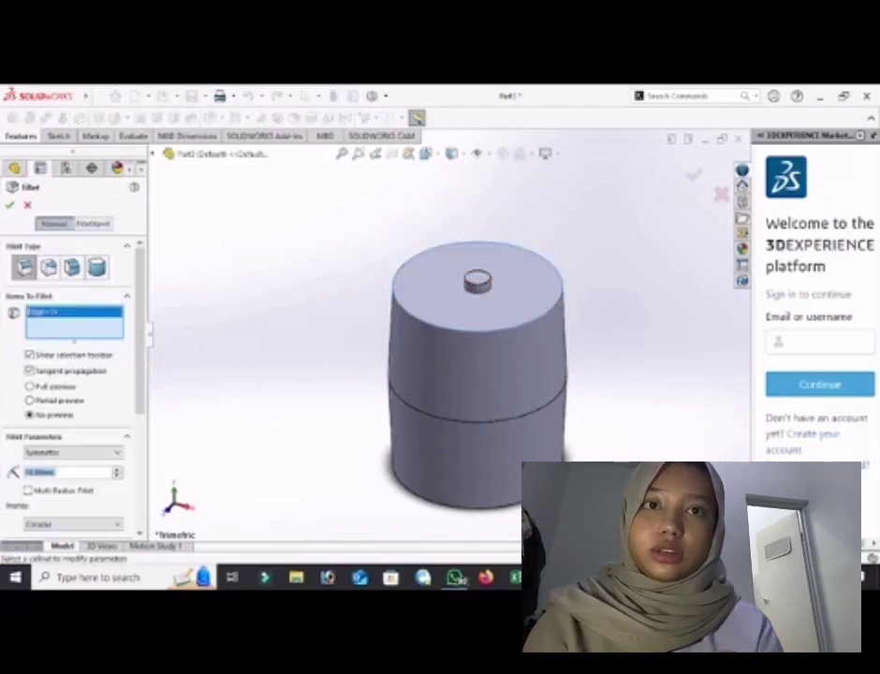
click(512, 506)
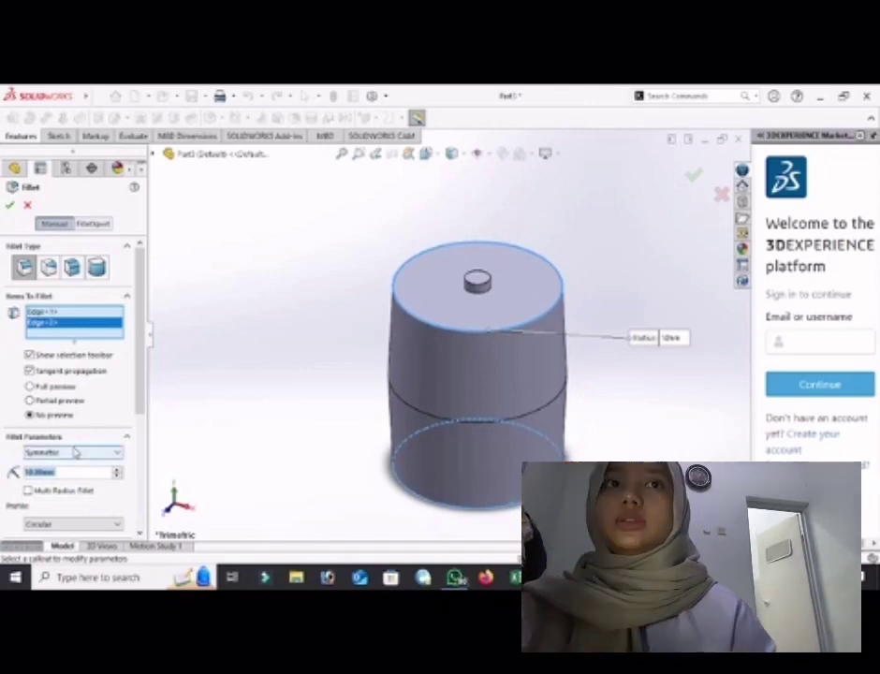
text(5)
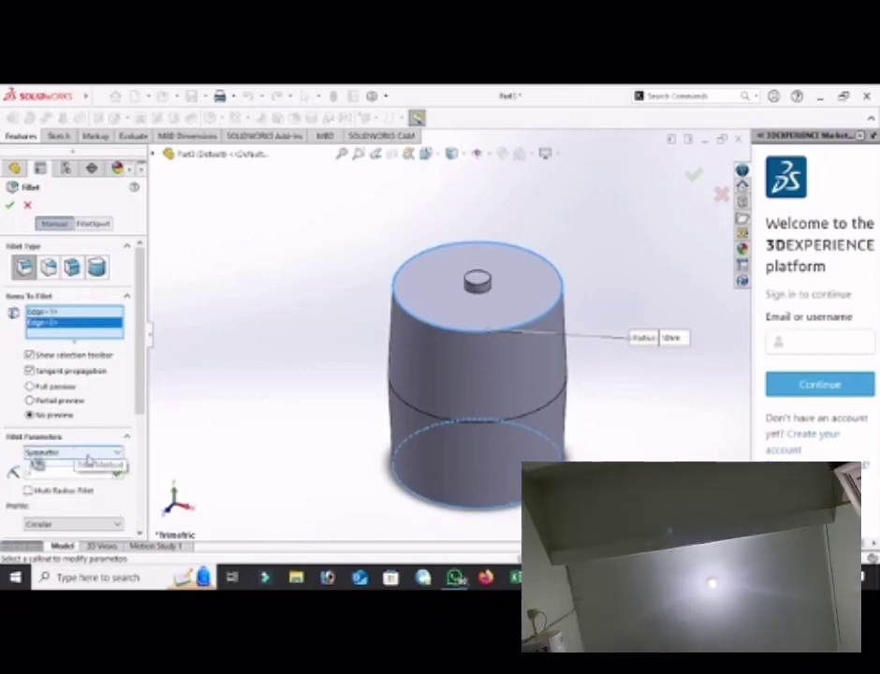
key(BackSpace)
key(BackSpace)
text(1)
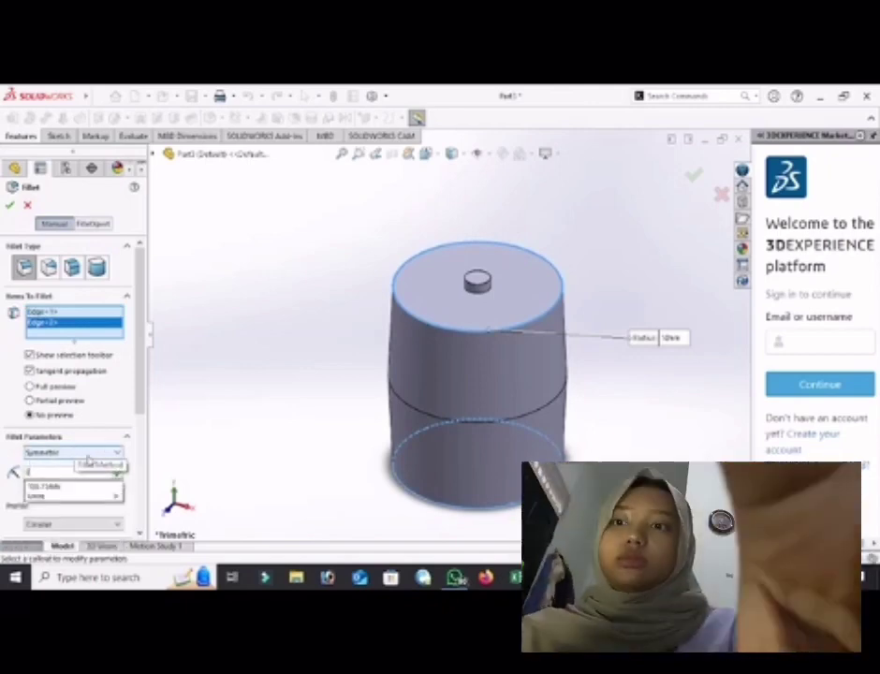
key(XF86AudioLowerVolume)
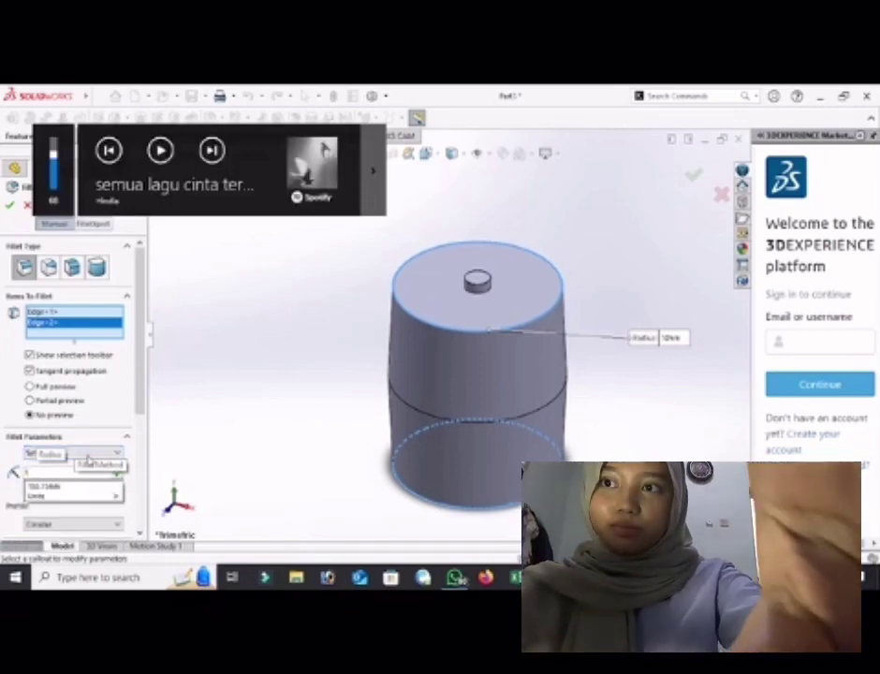
key(BackSpace)
text(10)
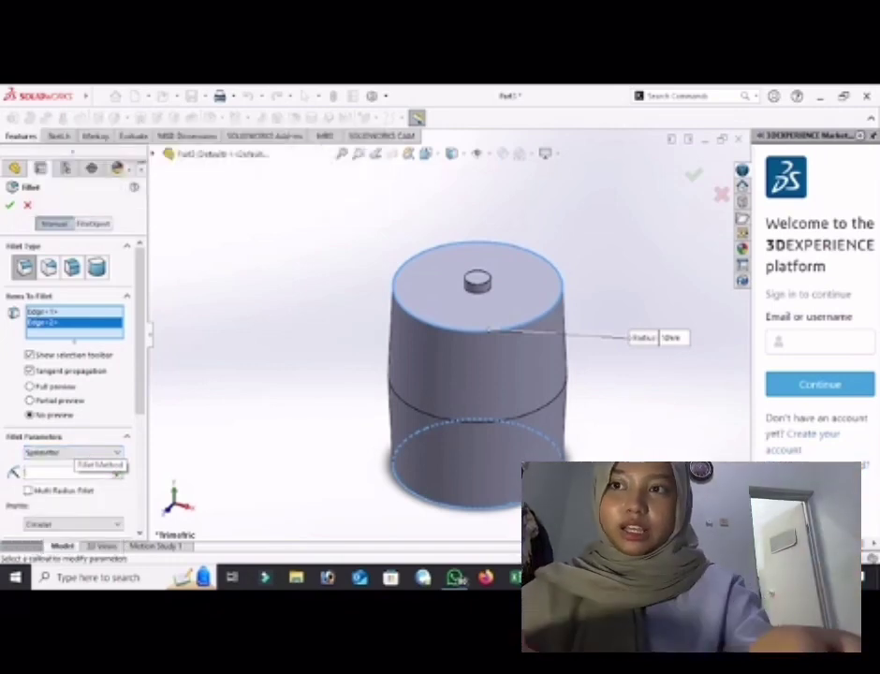
key(Return)
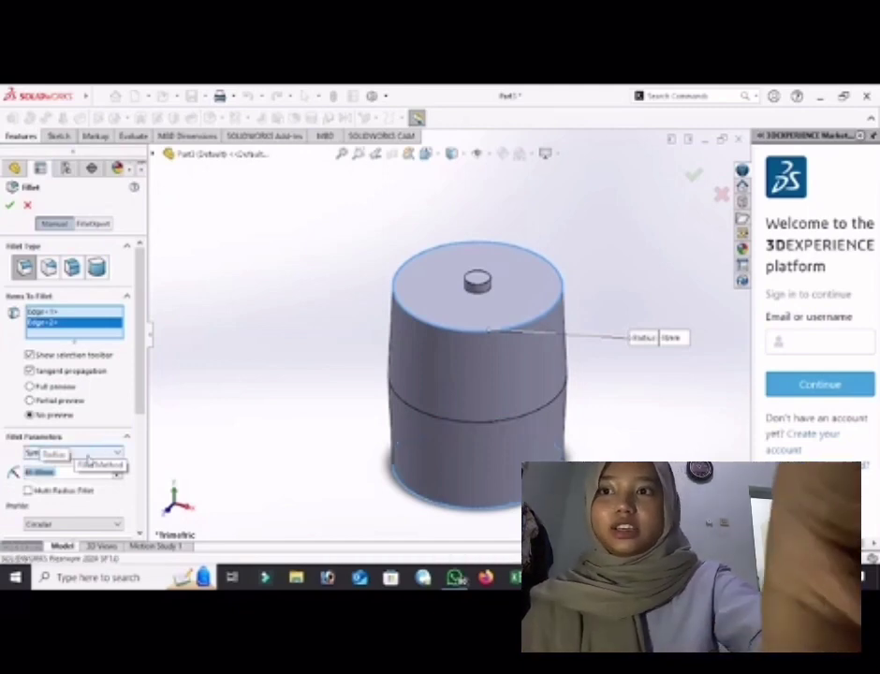
key(Return)
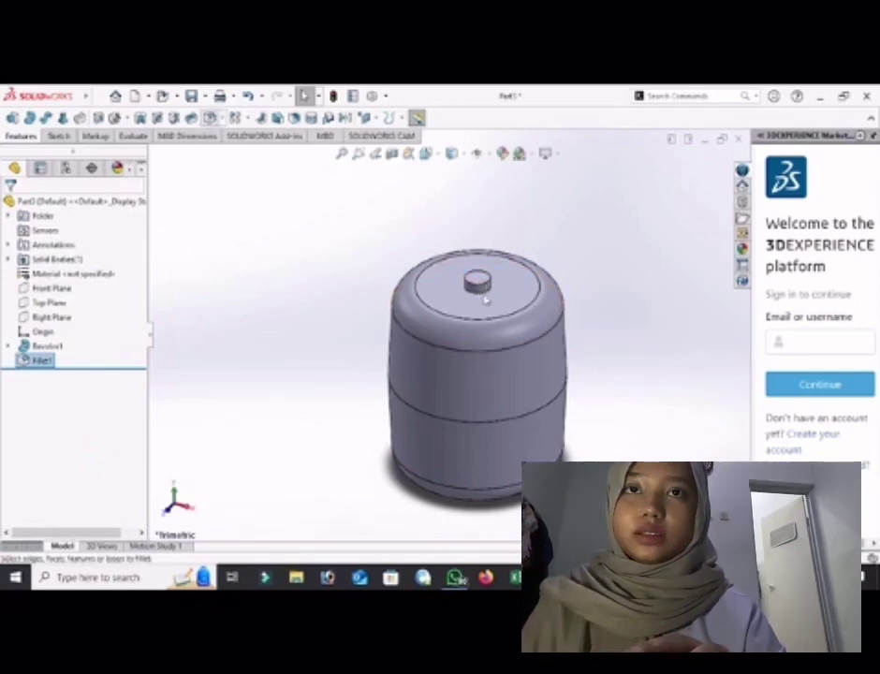
- Fillet the edge where the small neck meets the body's top face with a 12 mm radius
key(Return)
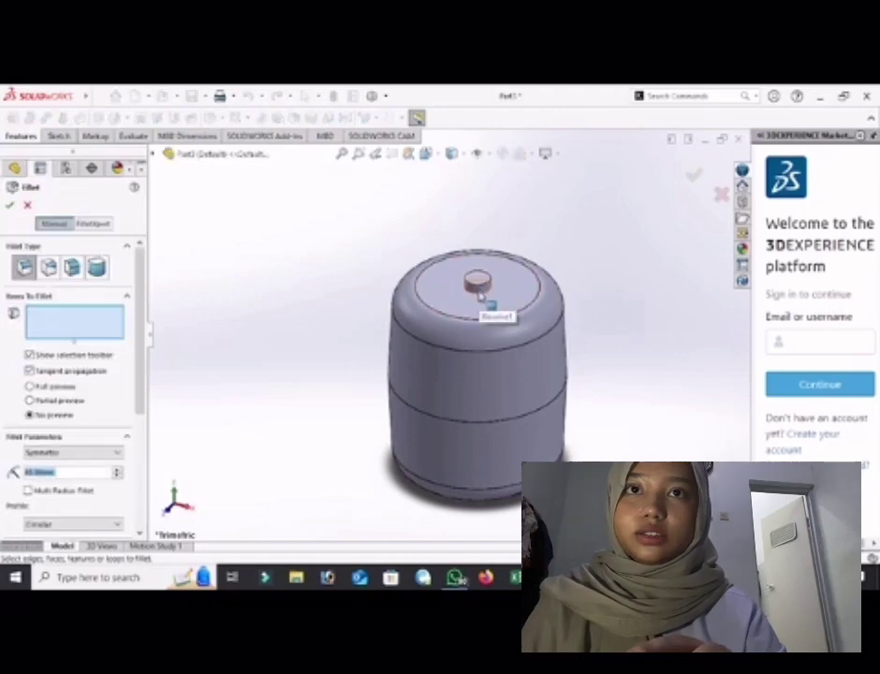
click(516, 252)
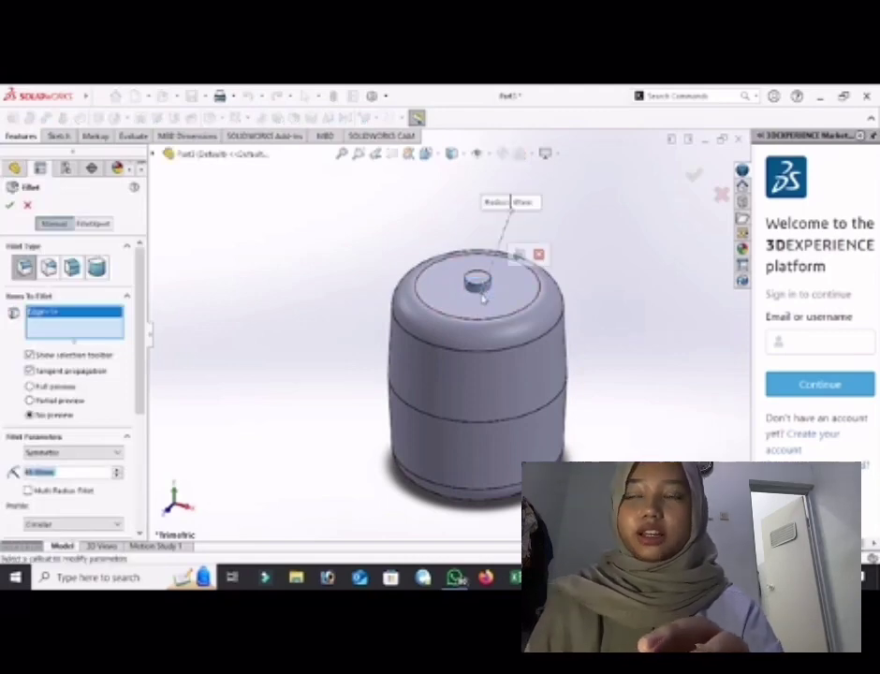
text(12)
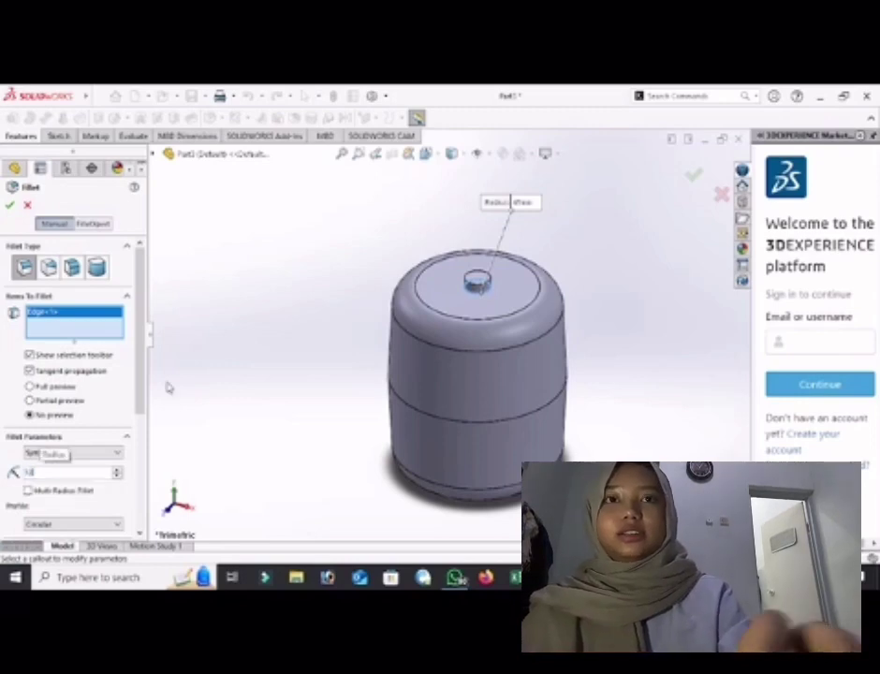
key(Return)
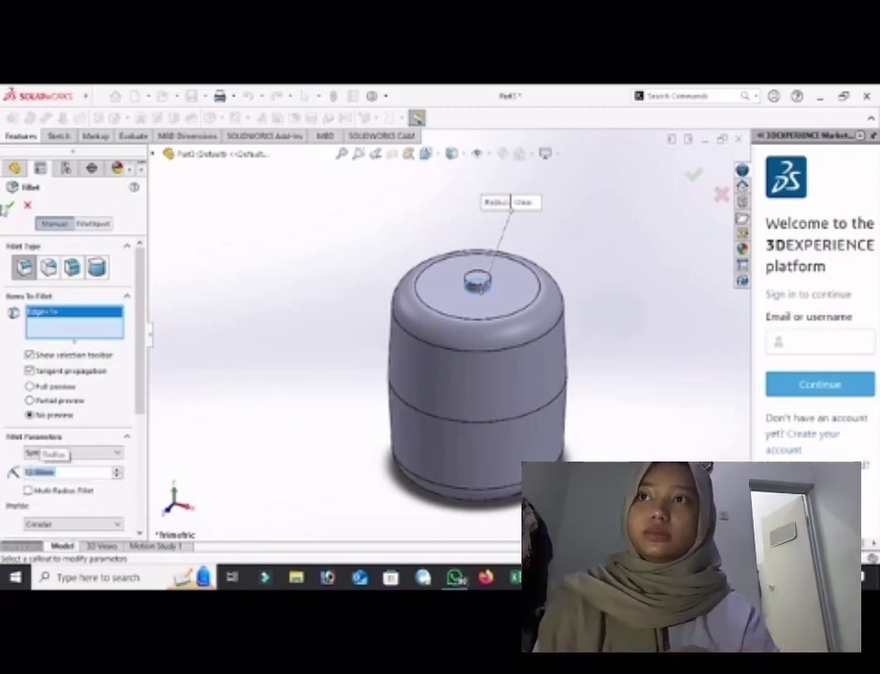
click(11, 206)
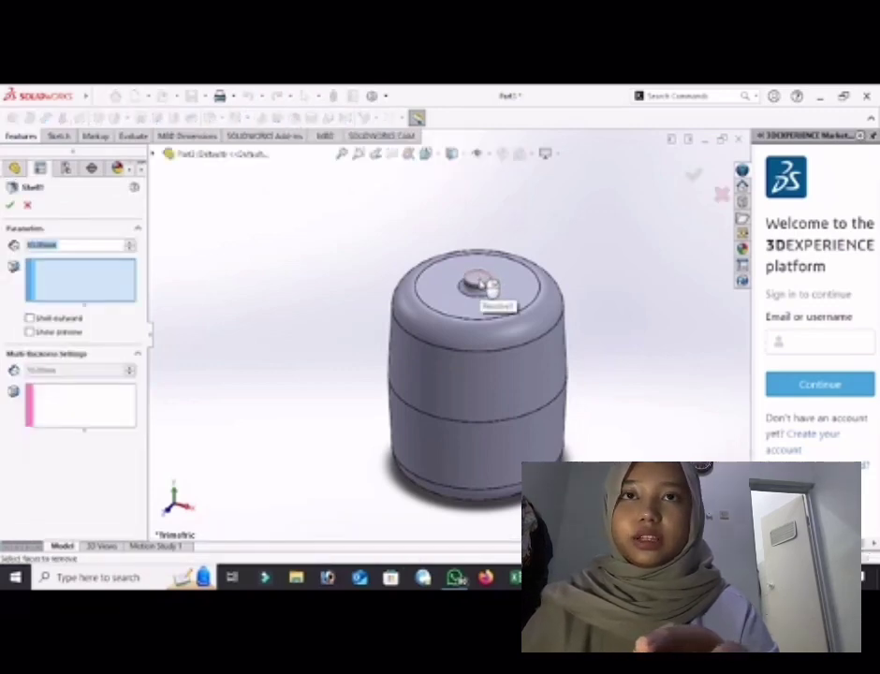
- Shell the body, removing the neck's top face to leave an opening
click(477, 282)
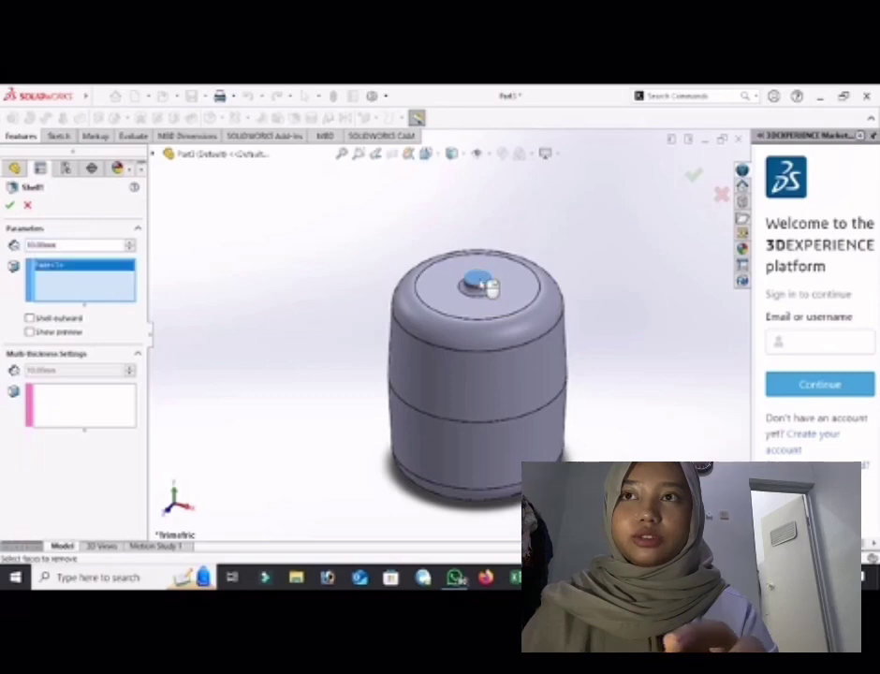
double_click(65, 245)
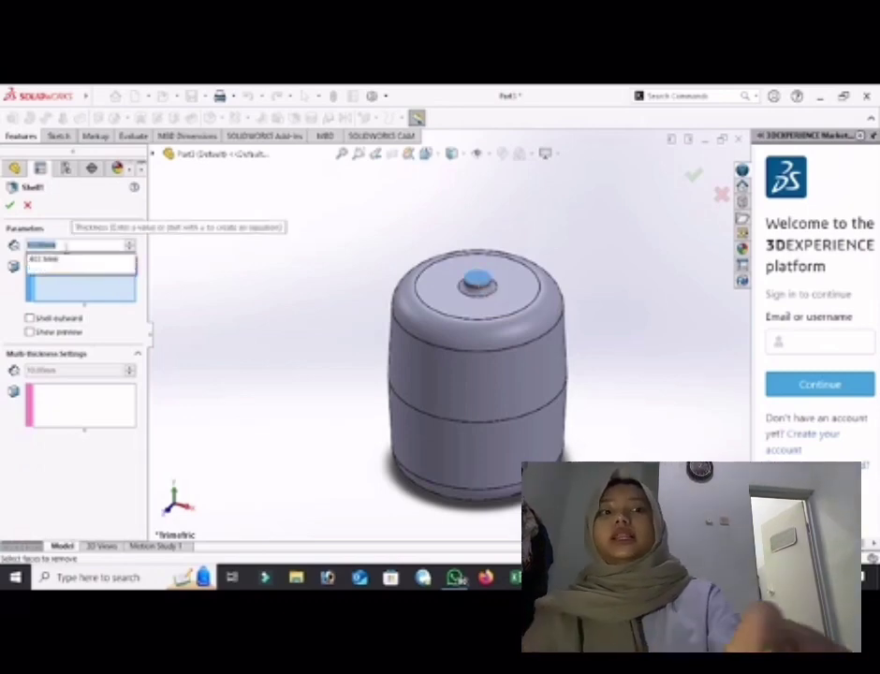
key(Return)
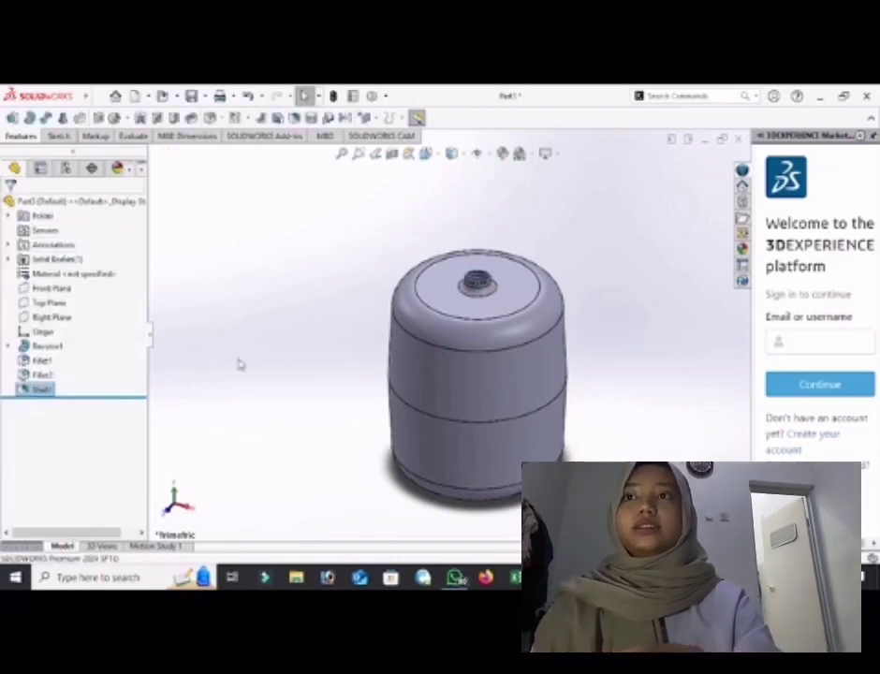
- Assign the 1060 Alloy material from the Aluminum Alloys category to the part
right_click(77, 273)
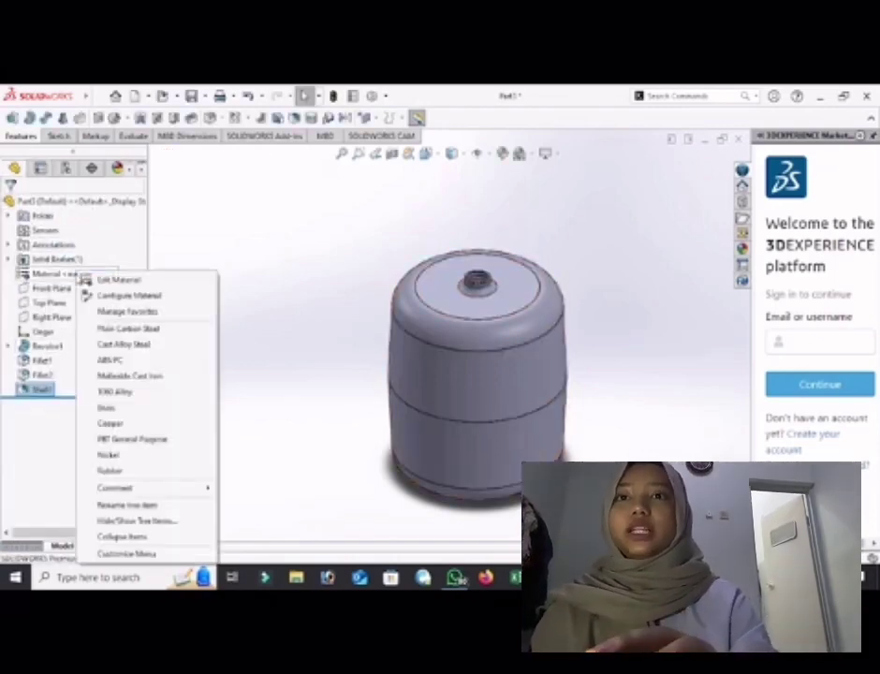
click(117, 288)
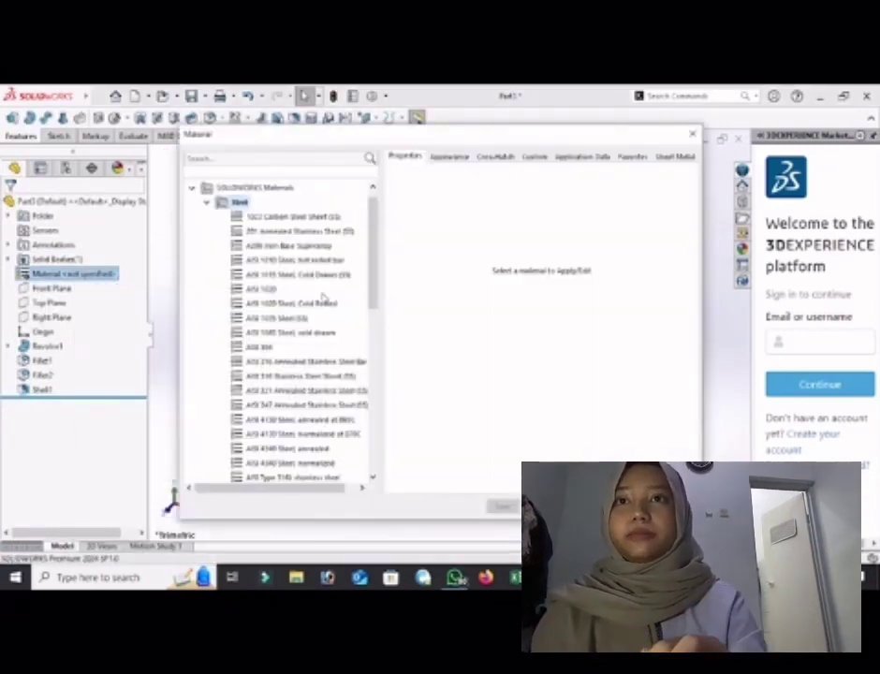
scroll(322, 297, down, 10)
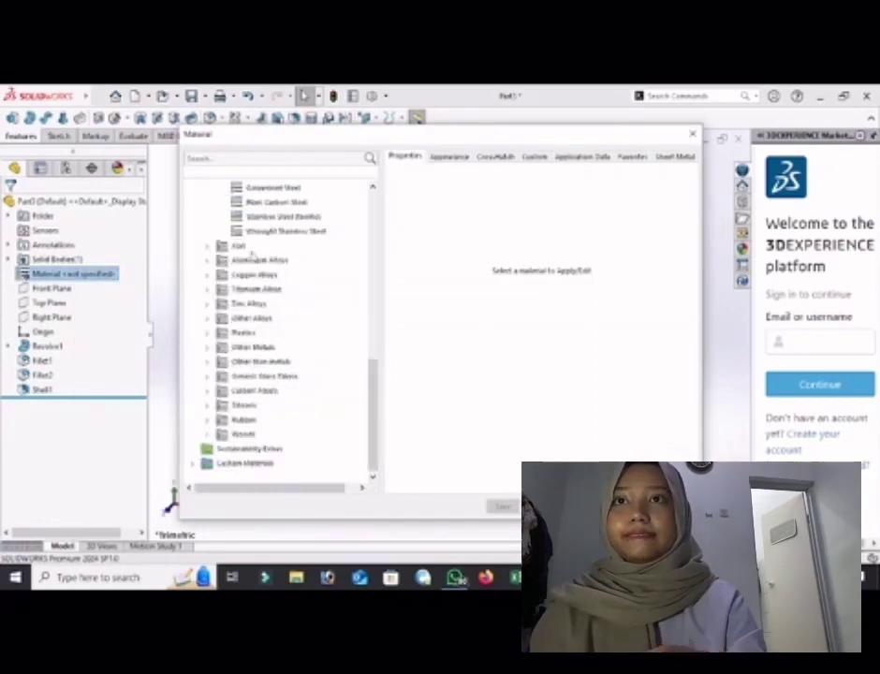
click(207, 262)
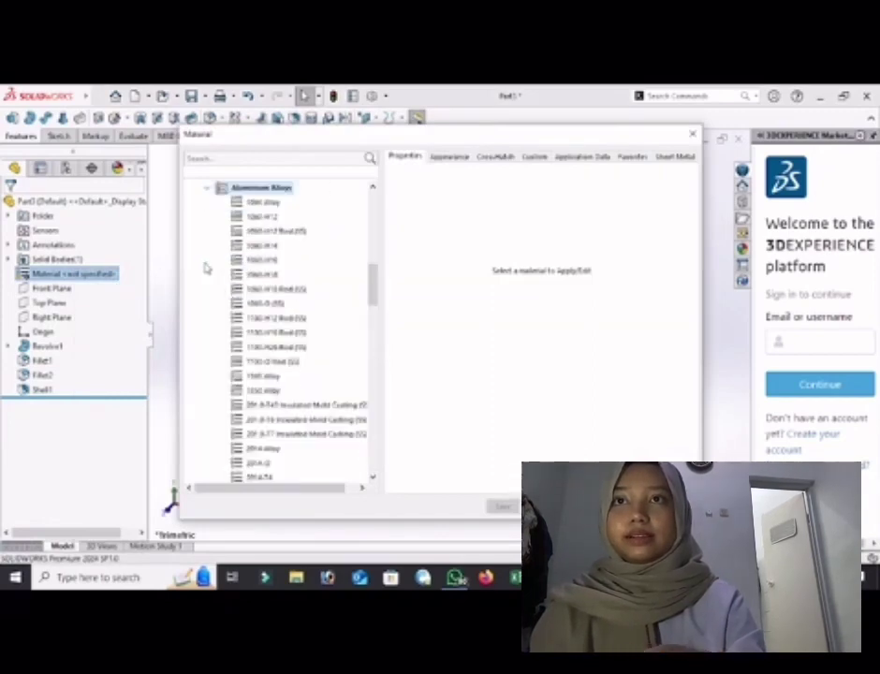
click(260, 203)
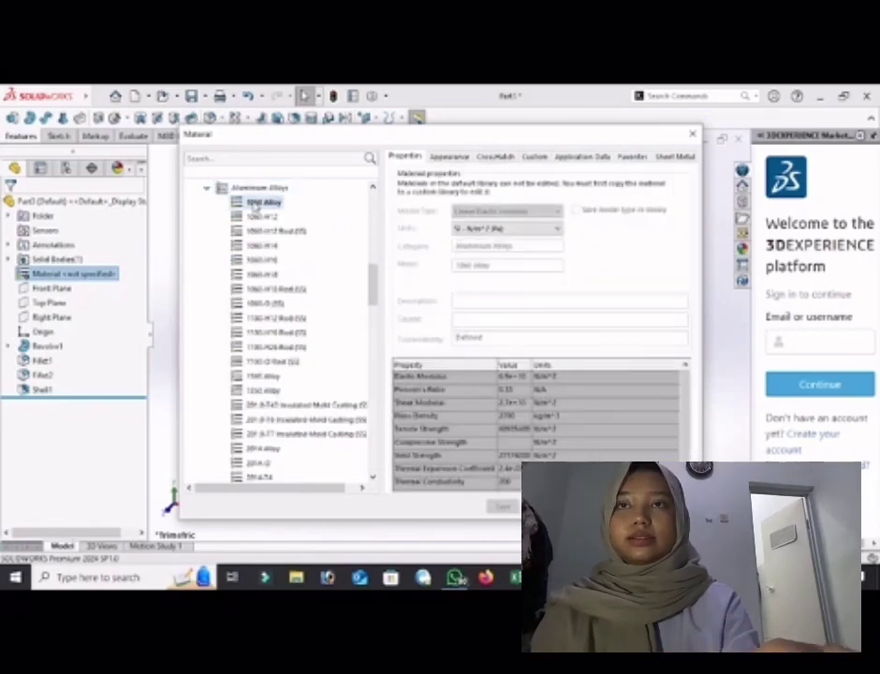
double_click(254, 205)
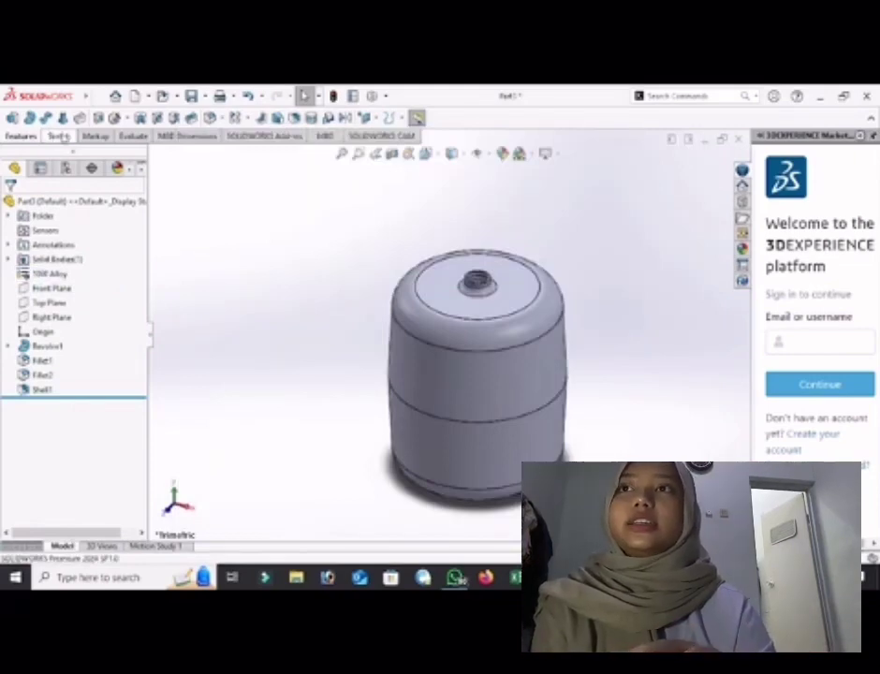
- Check the mass properties of the shelled part, including its mass, volume and surface area
click(133, 136)
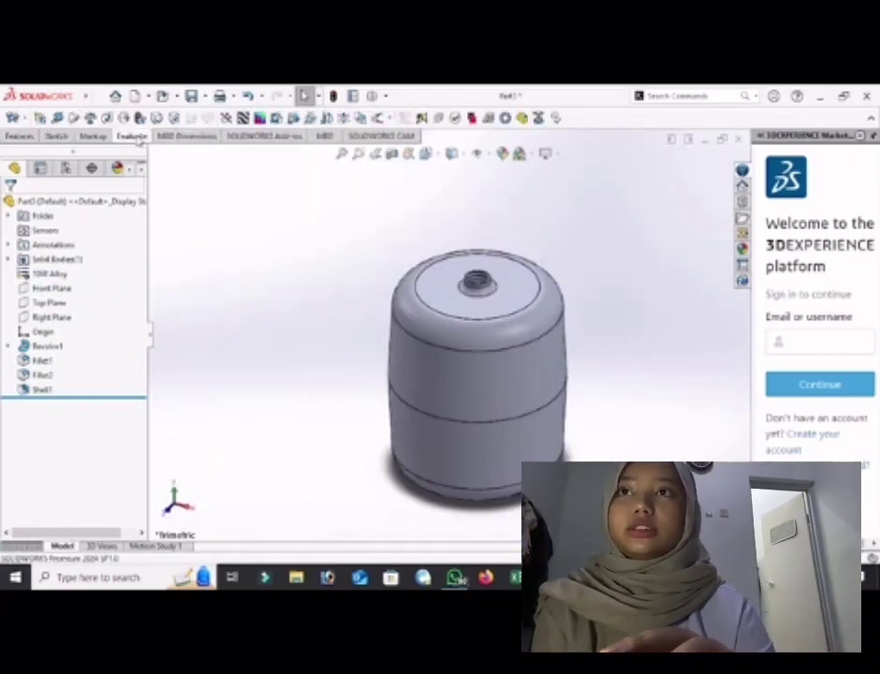
click(92, 118)
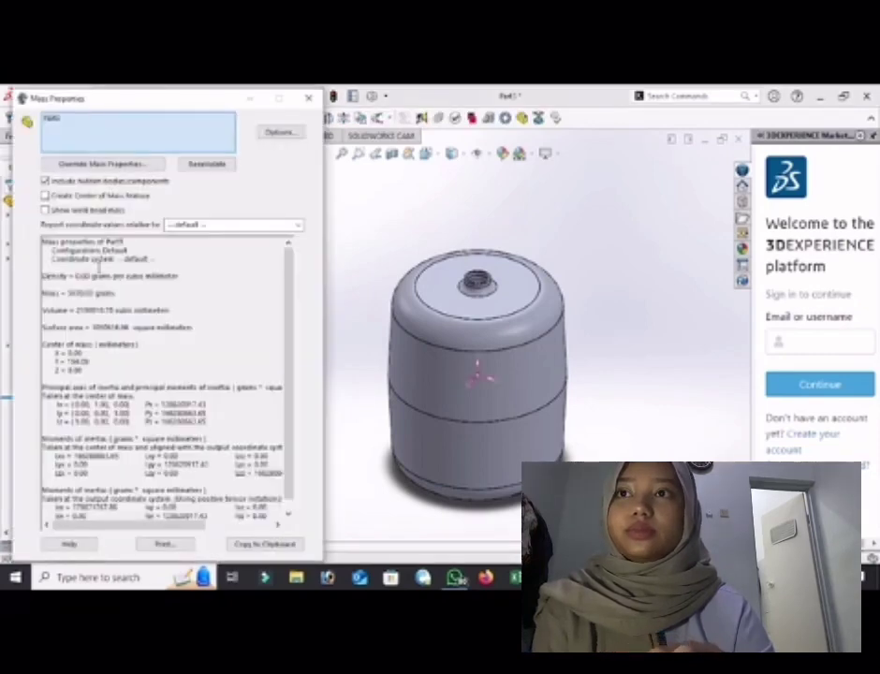
ctrl+scroll(99, 267, up, 4)
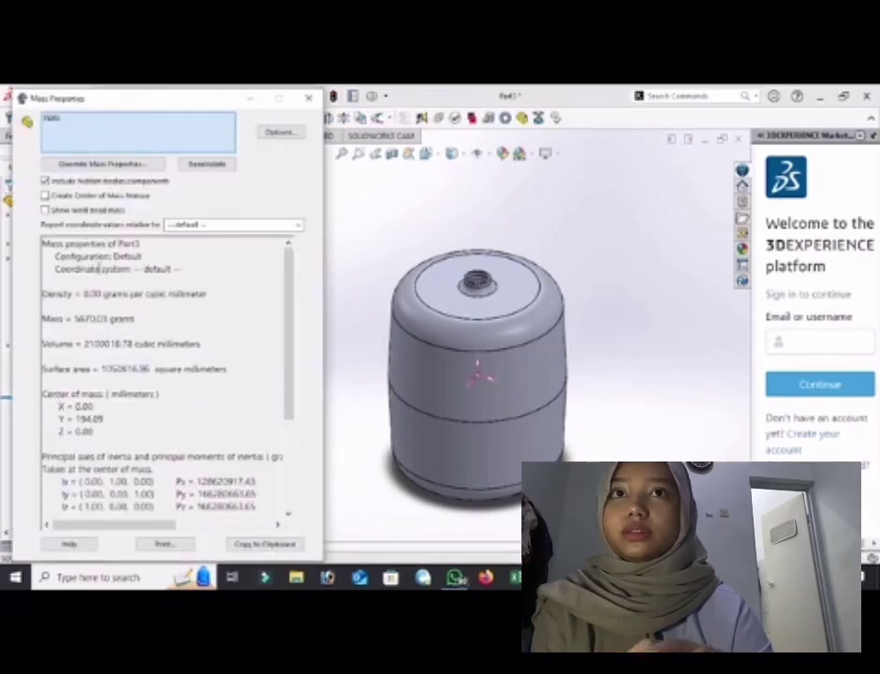
click(307, 98)
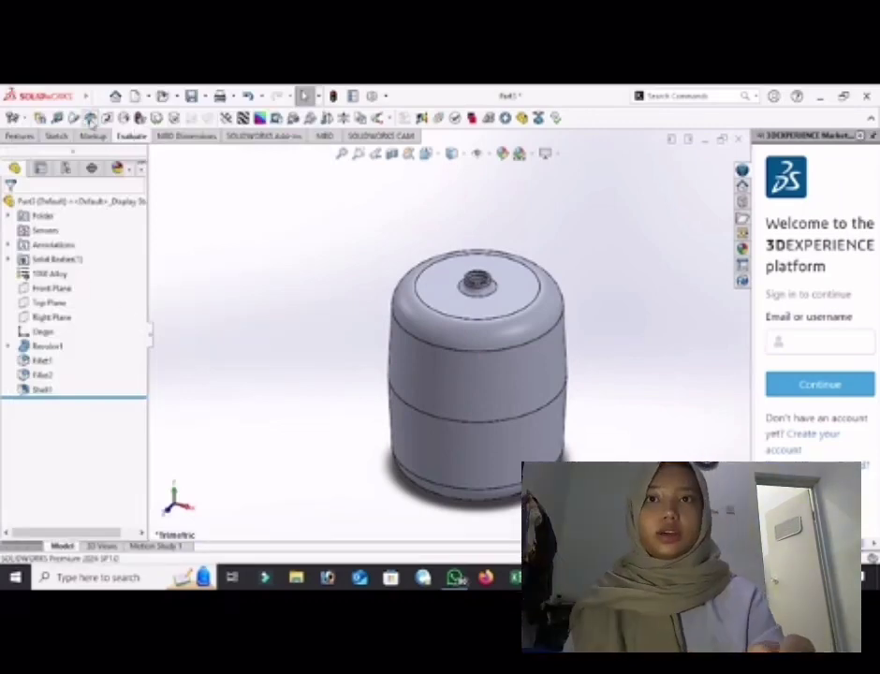
click(90, 118)
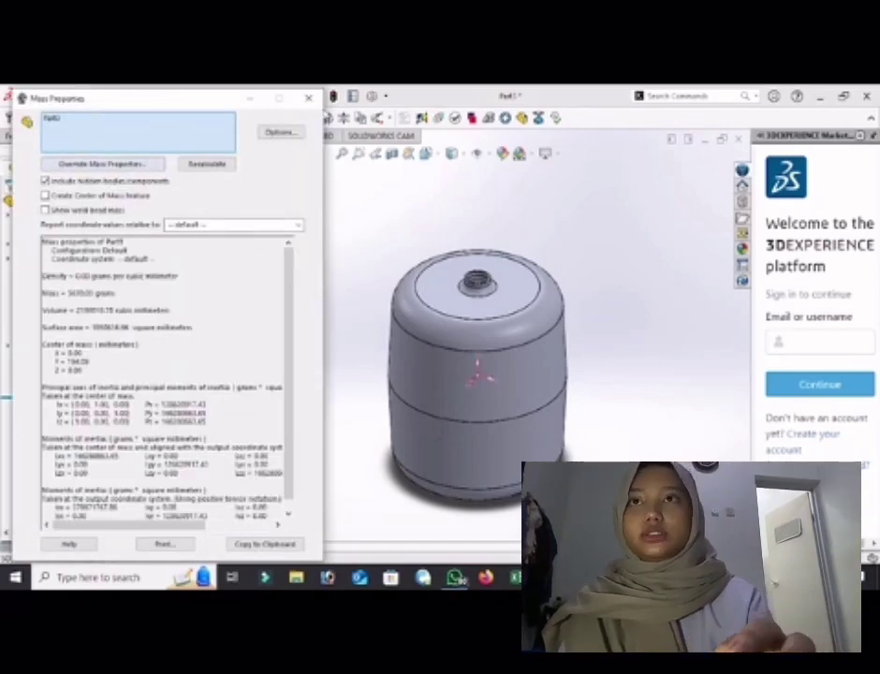
click(312, 98)
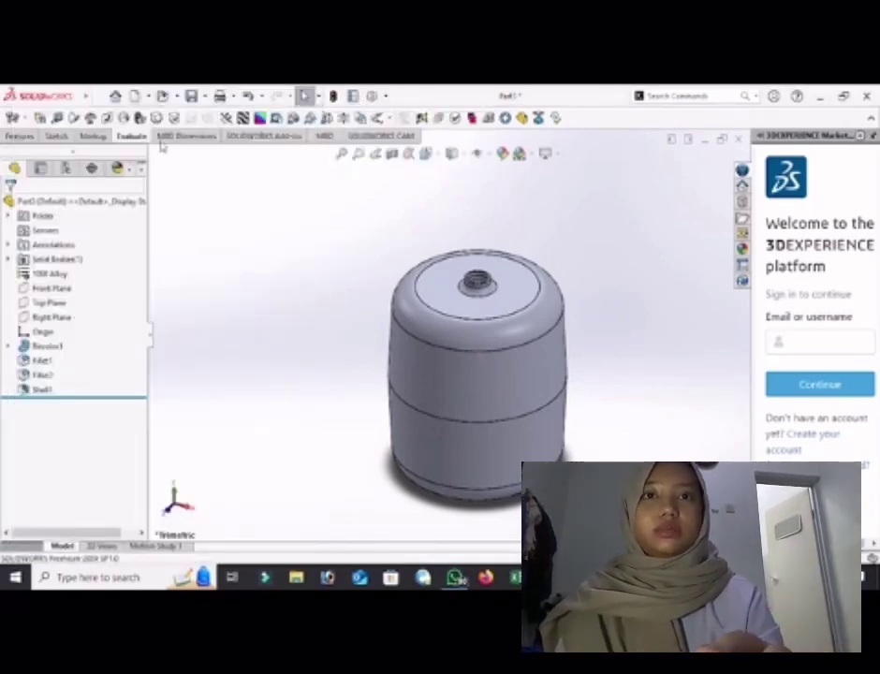
- Start a sketch on the body's flat bottom face and draw an origin-centered circle about 154 mm in diameter
click(451, 153)
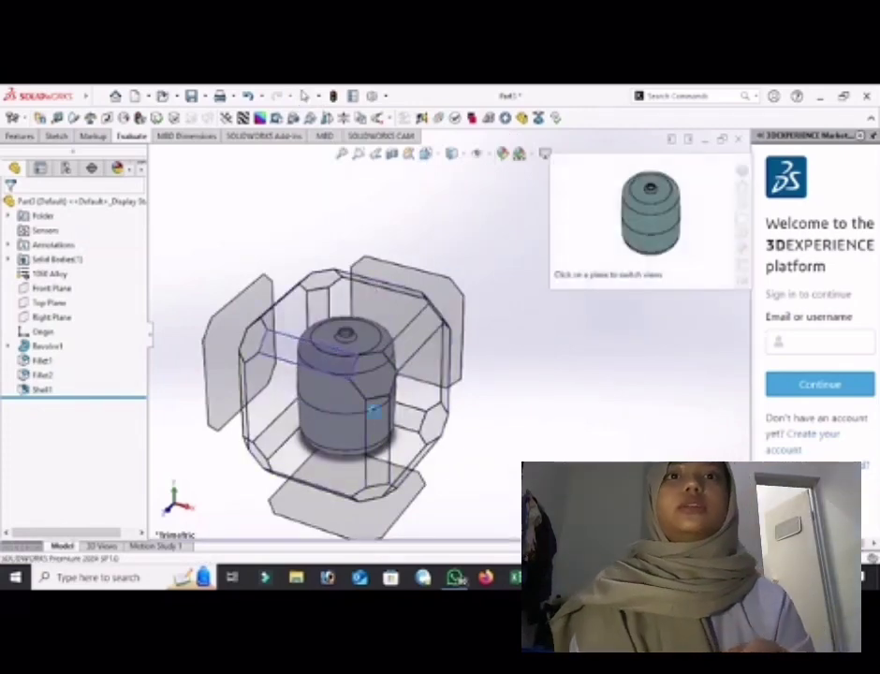
click(386, 485)
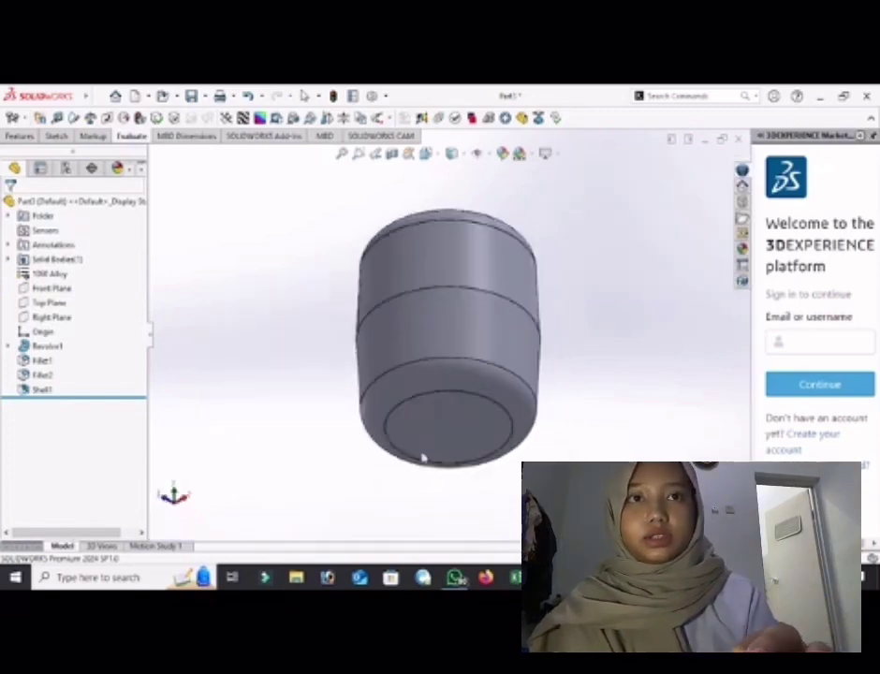
click(464, 429)
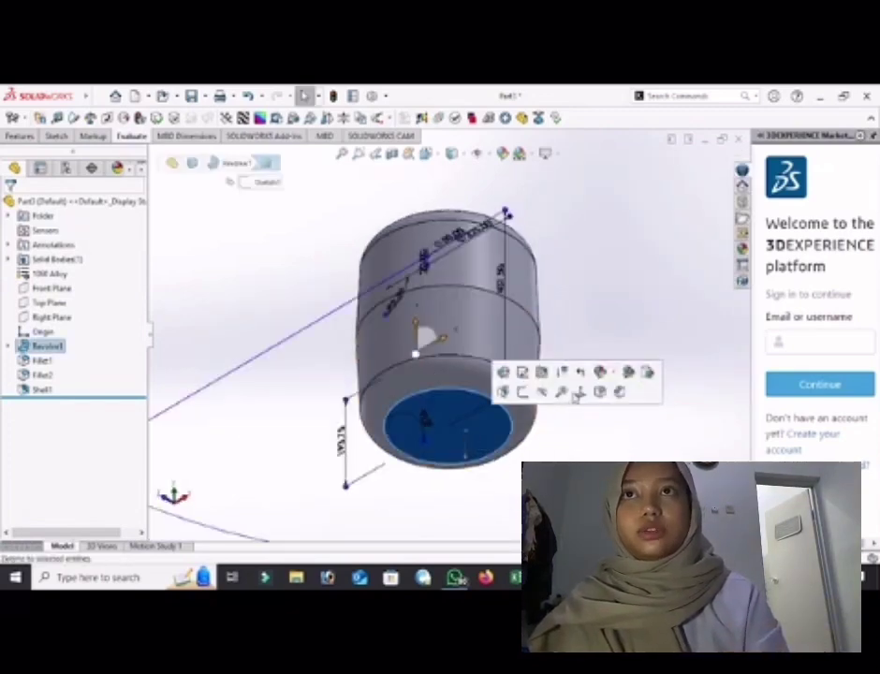
click(523, 394)
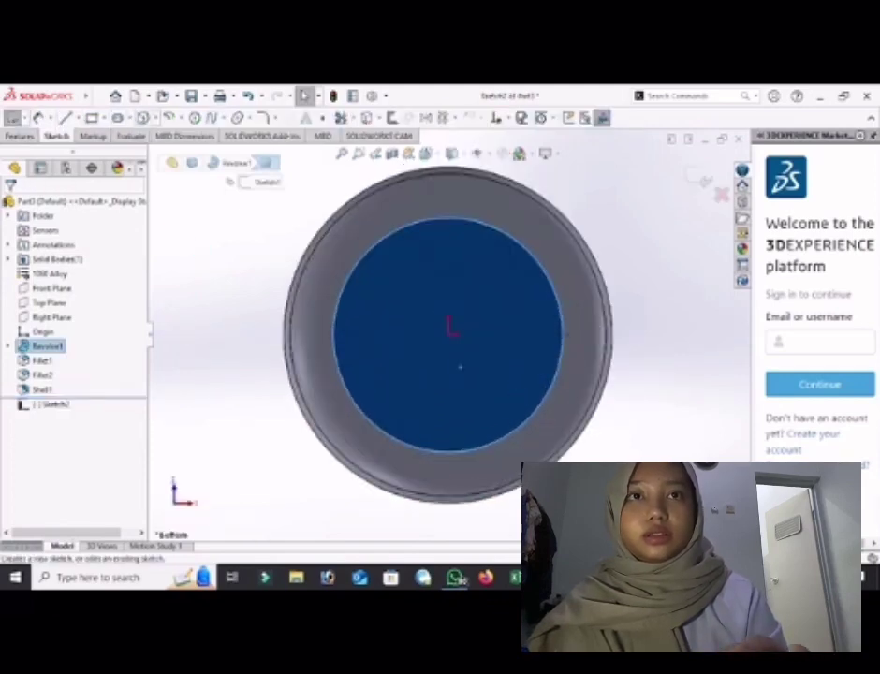
click(144, 120)
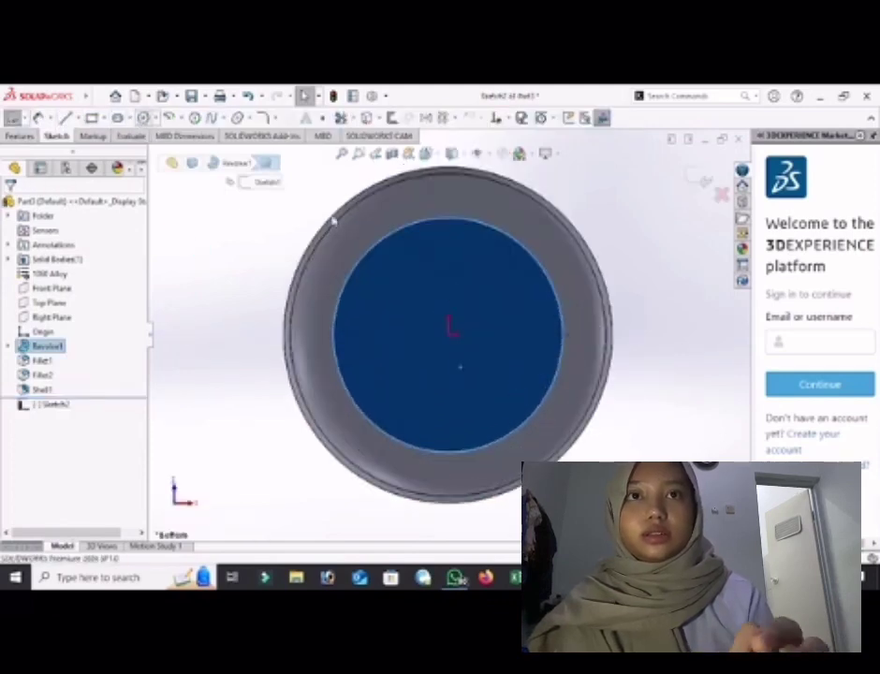
click(458, 346)
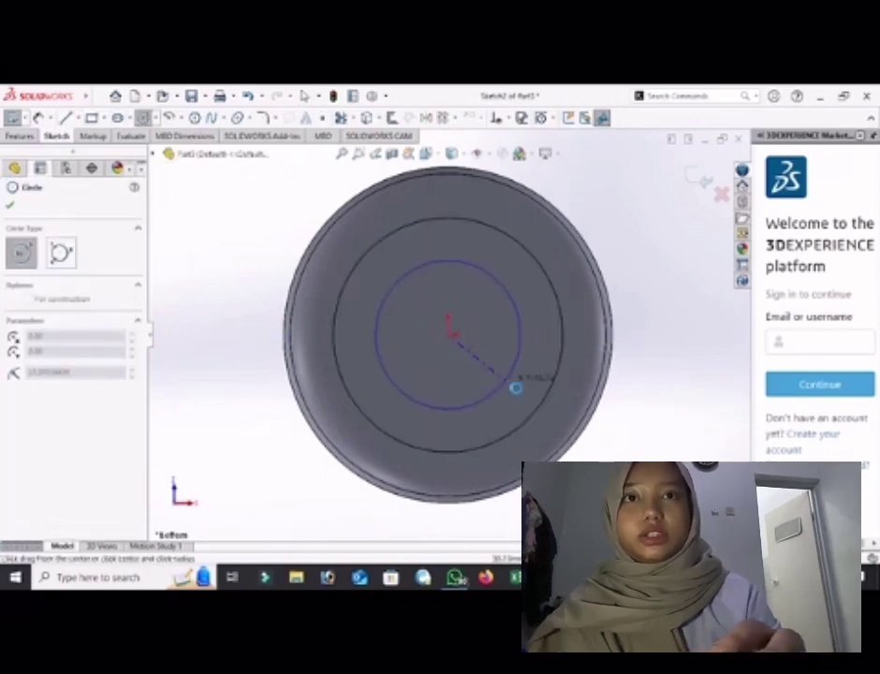
click(510, 376)
- Dimension the gap between the sketched circle and the bottom face's circular edge to 12 mm
click(39, 118)
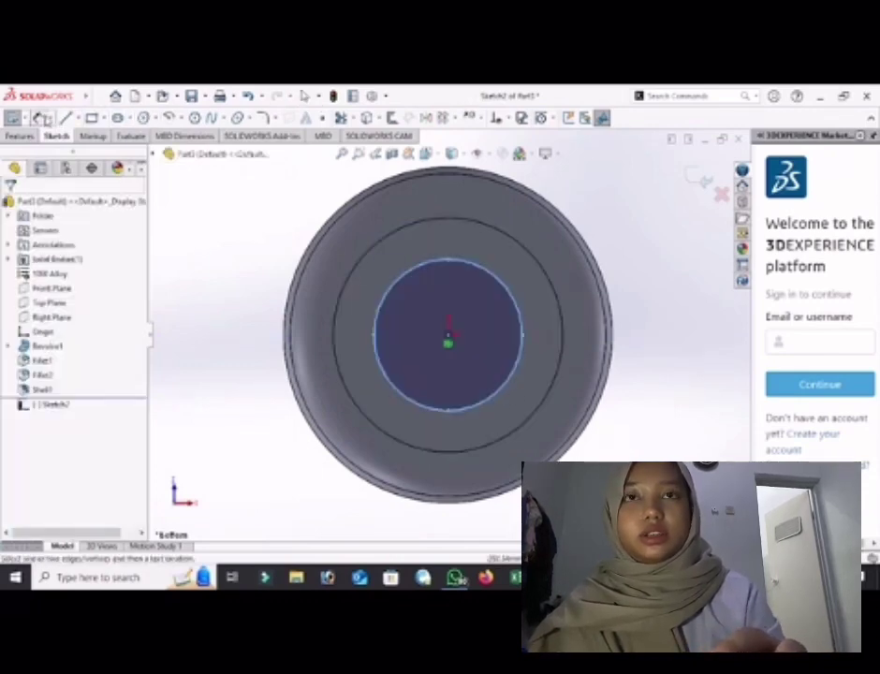
click(380, 278)
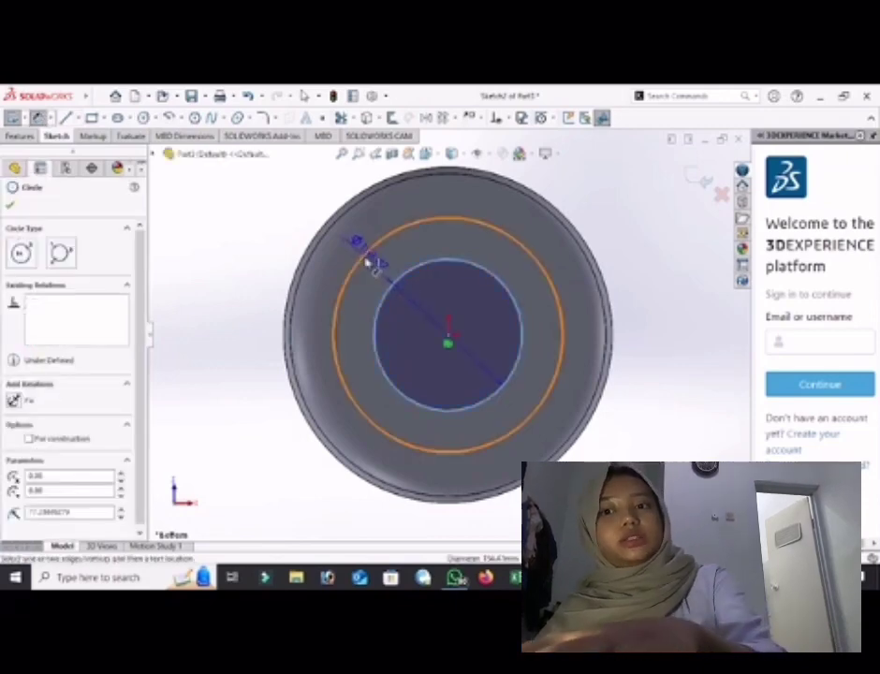
key(Escape)
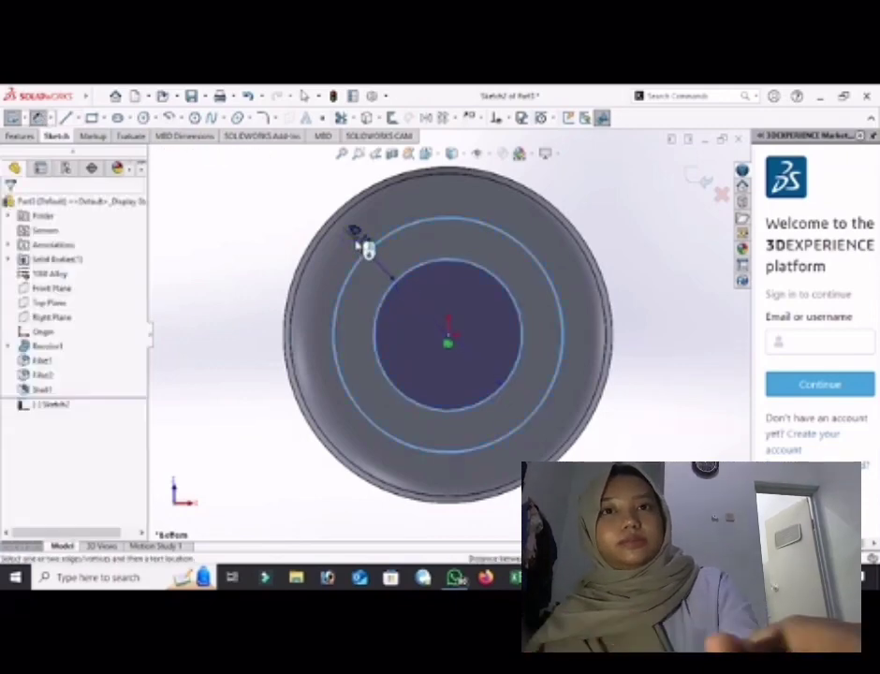
click(368, 248)
click(367, 251)
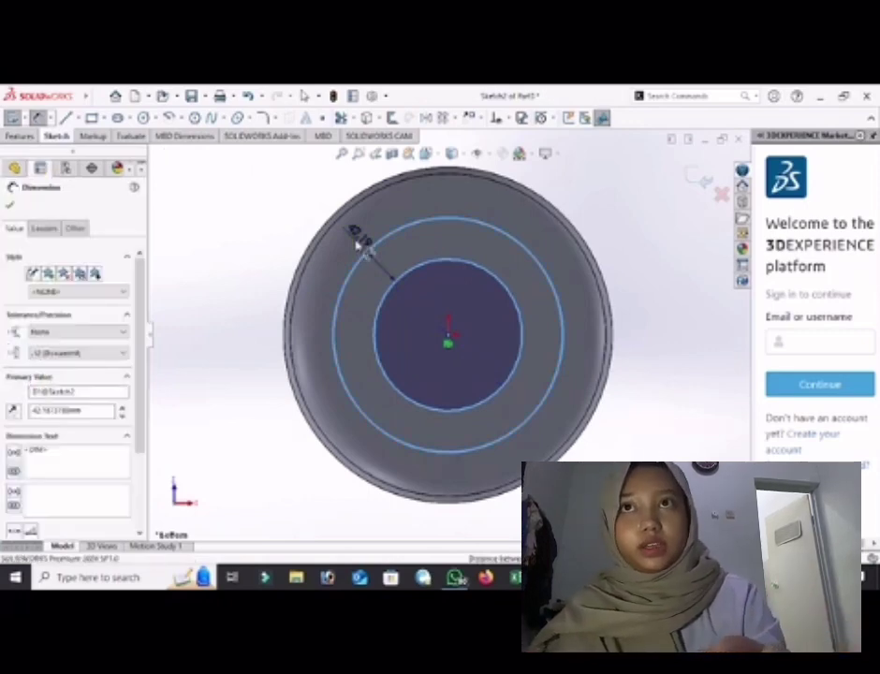
text(40)
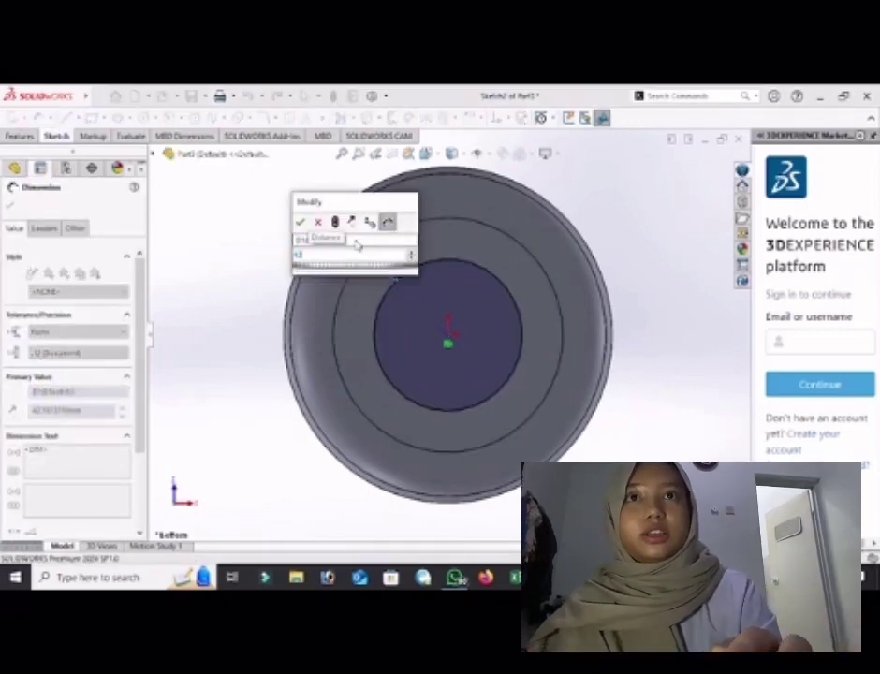
key(Return)
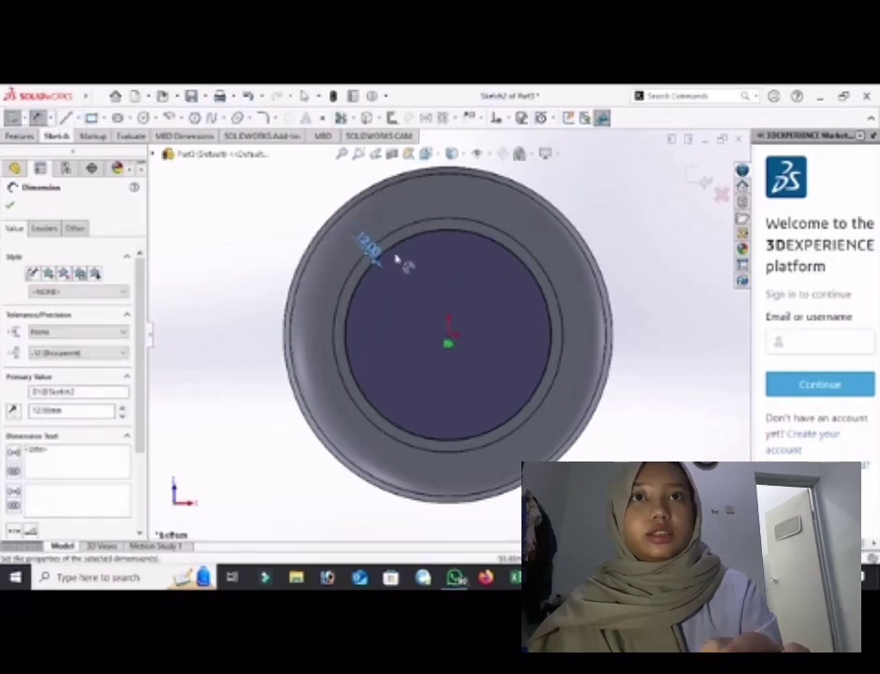
- Offset the sketched circle outward by 3 mm to form a thin ring
click(391, 118)
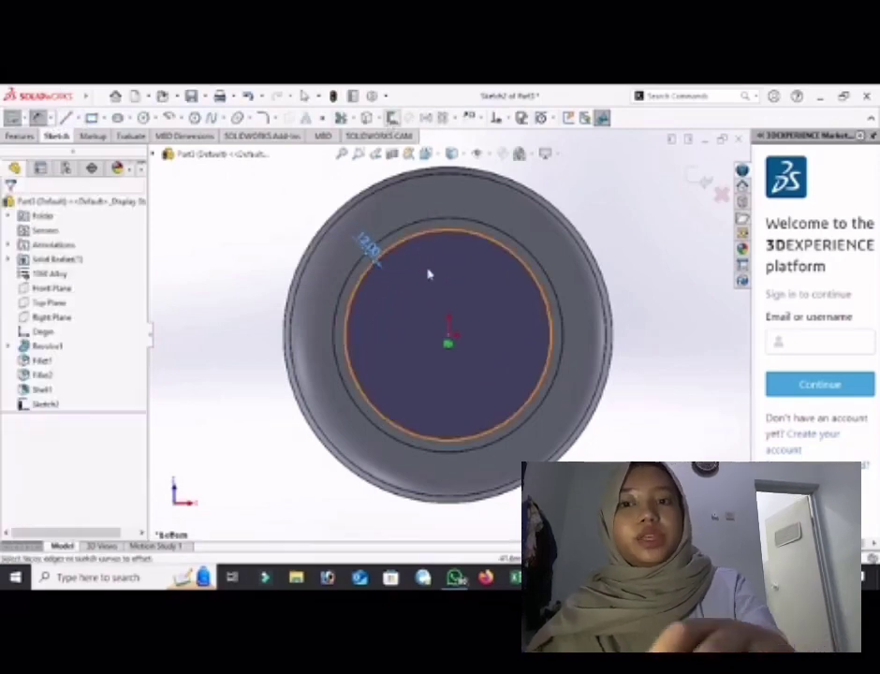
click(402, 257)
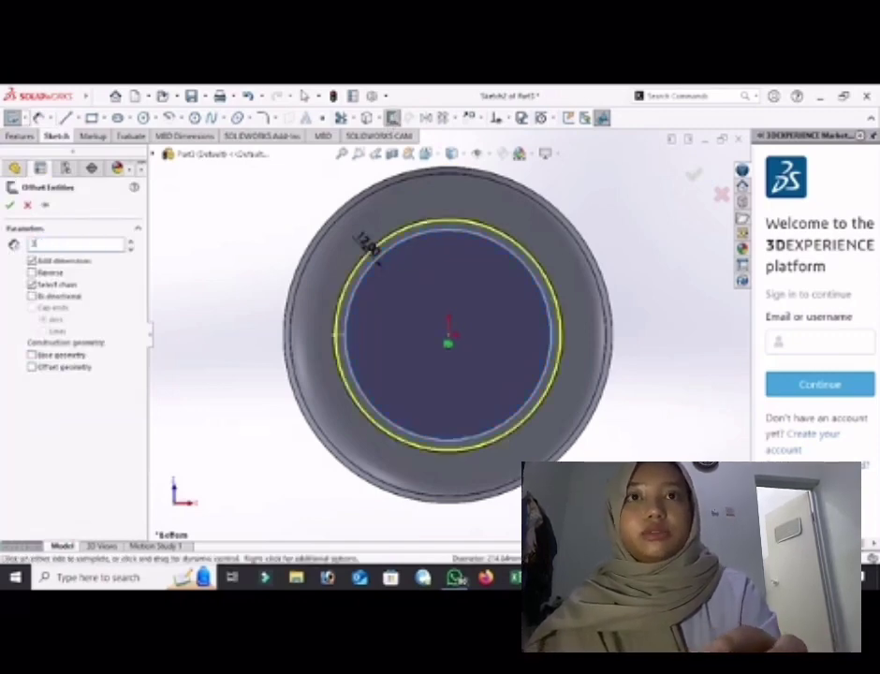
key(Return)
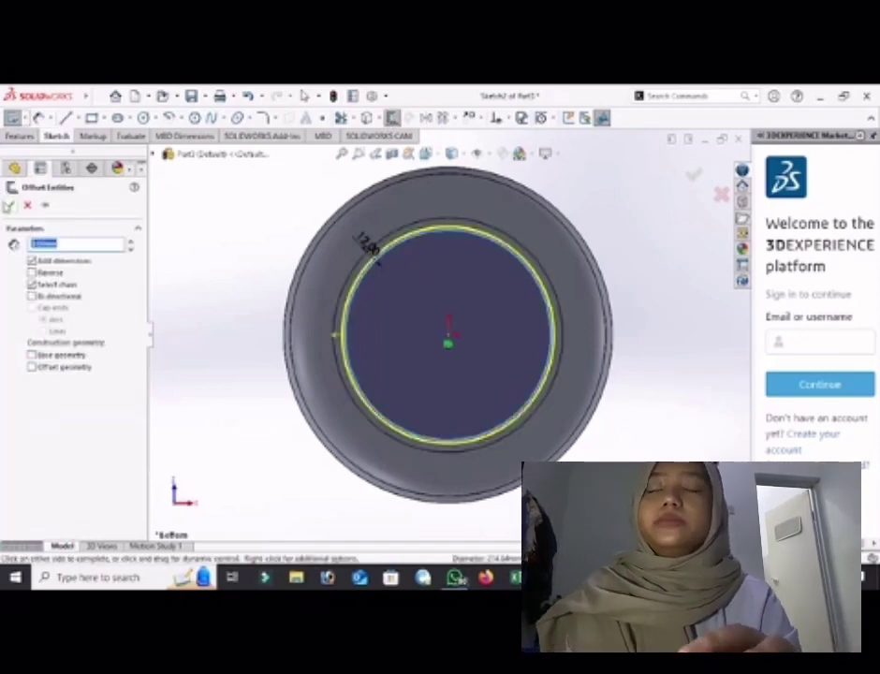
click(10, 206)
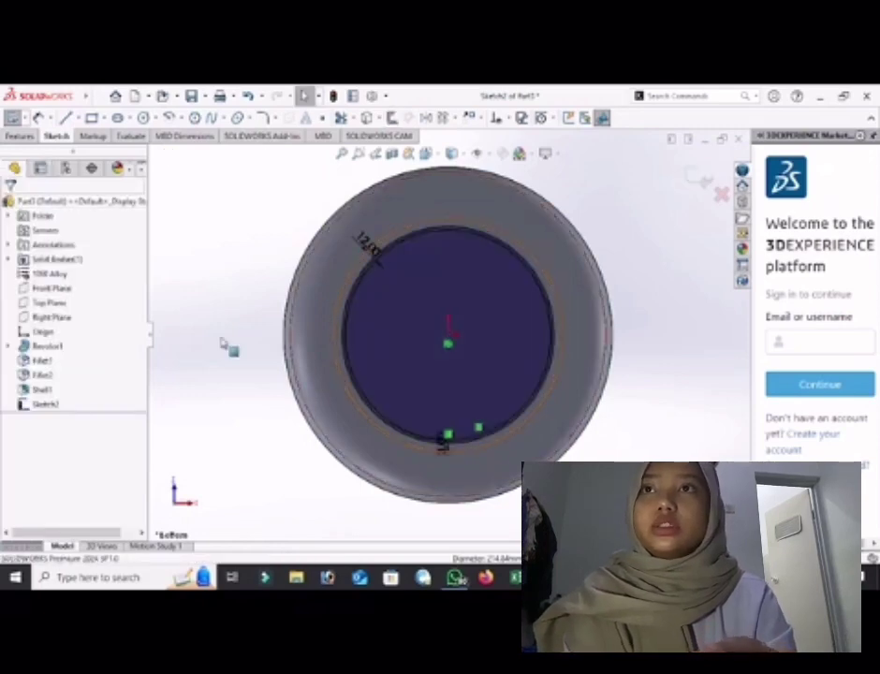
- Extrude the ring profile 30 mm downward from the bottom face as a base rim merged with the body
click(21, 136)
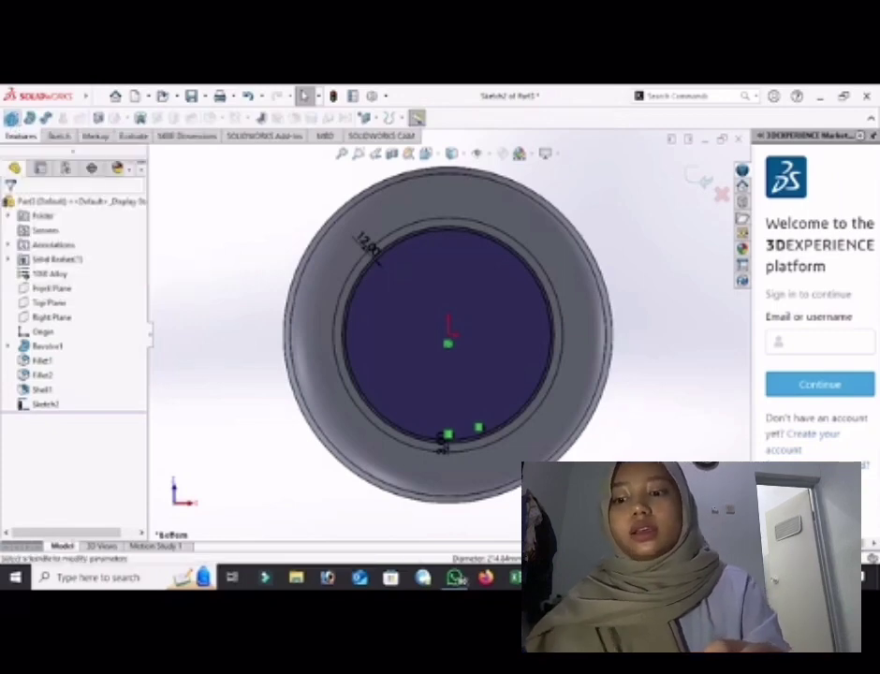
click(12, 119)
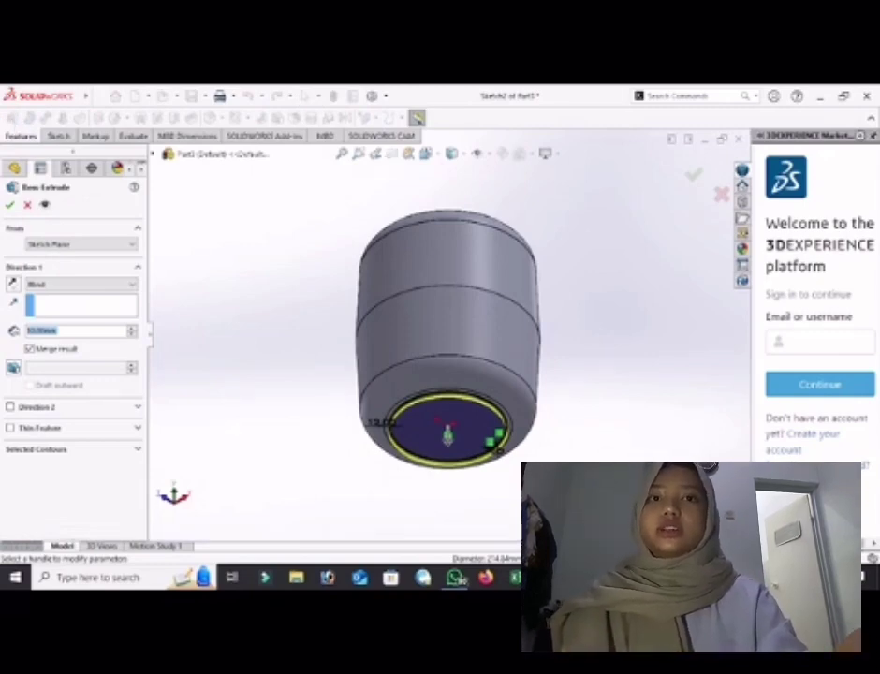
text(50)
key(Return)
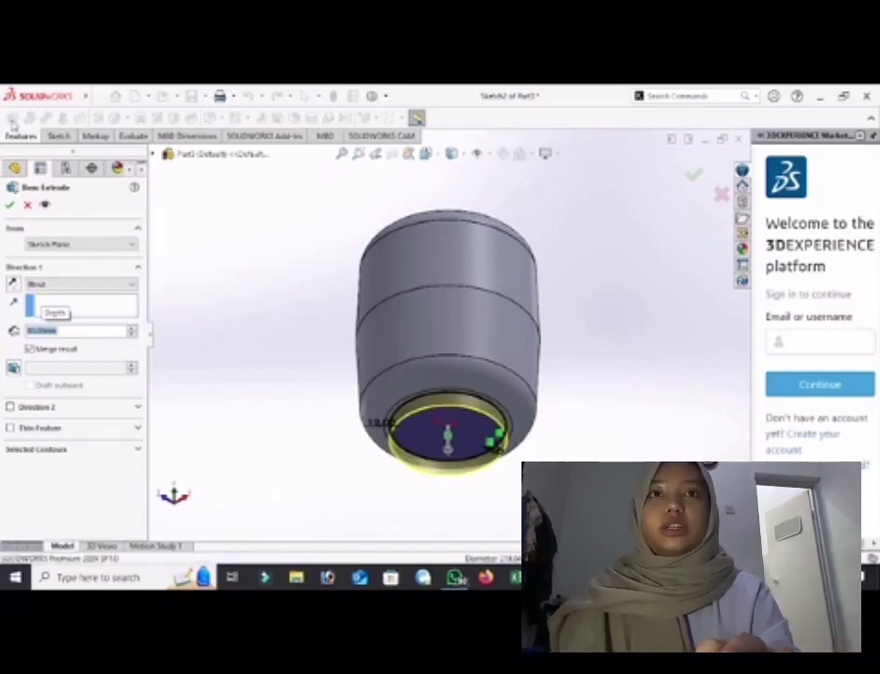
key(Return)
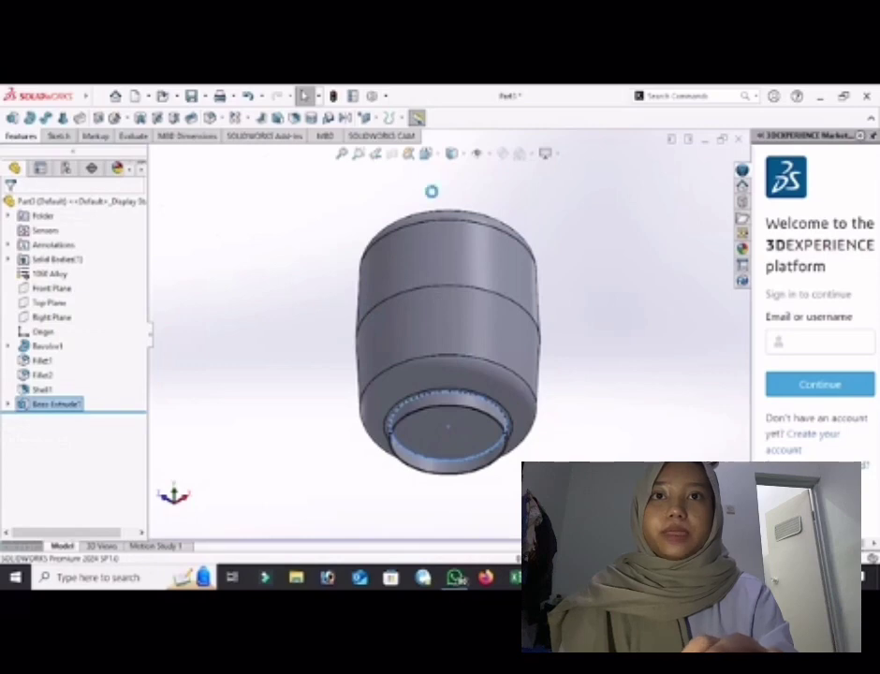
- Start a sketch on the body's flat top face and draw an origin-centered circle between the neck and the face's outer edge
key(space)
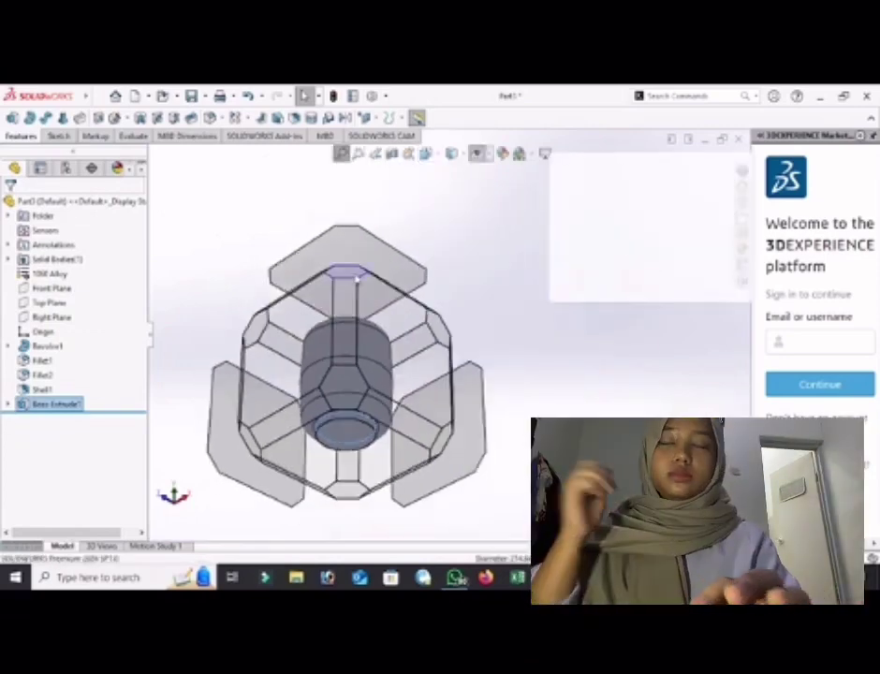
click(356, 279)
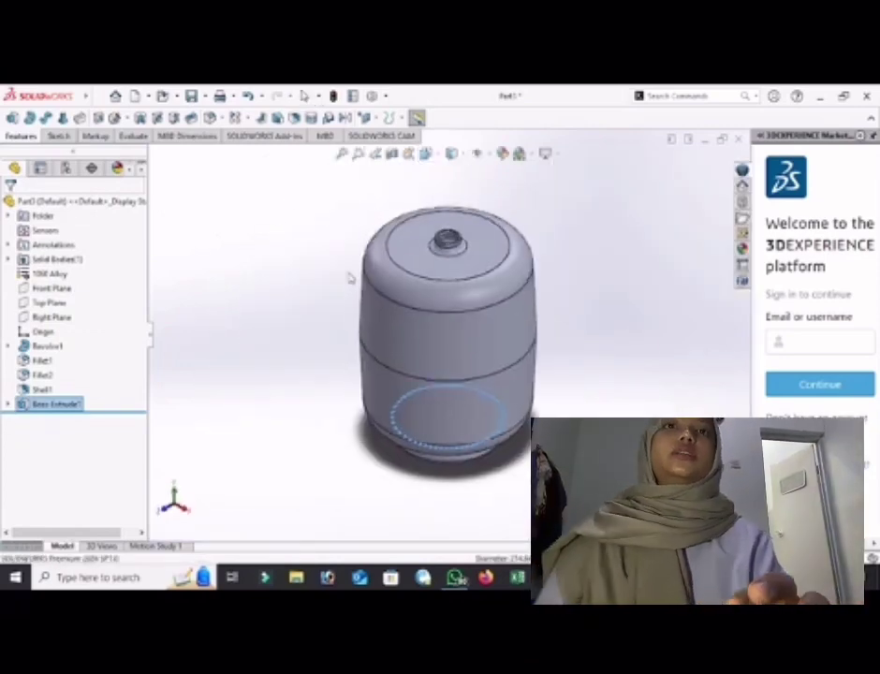
click(440, 278)
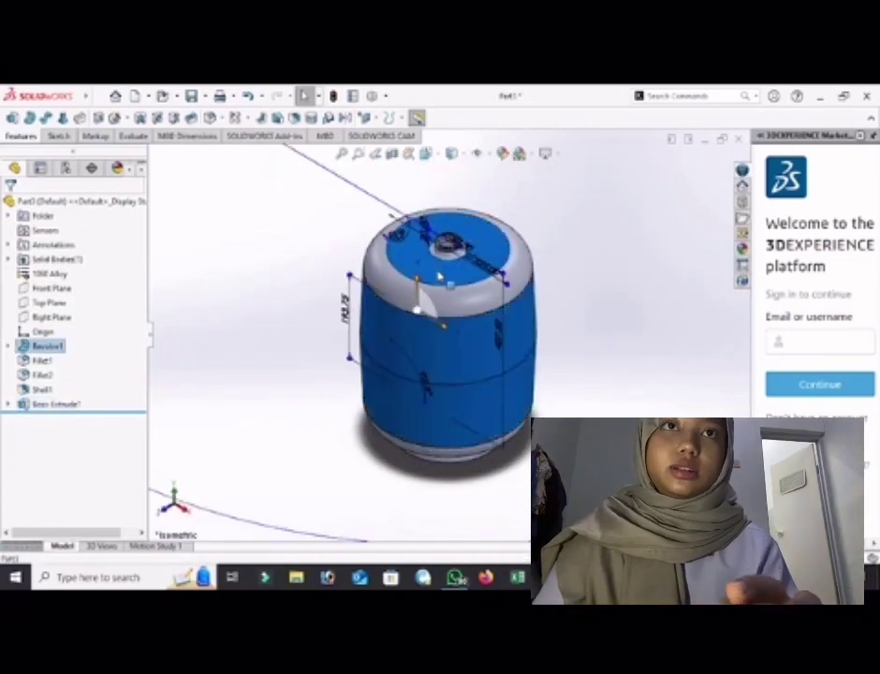
click(441, 267)
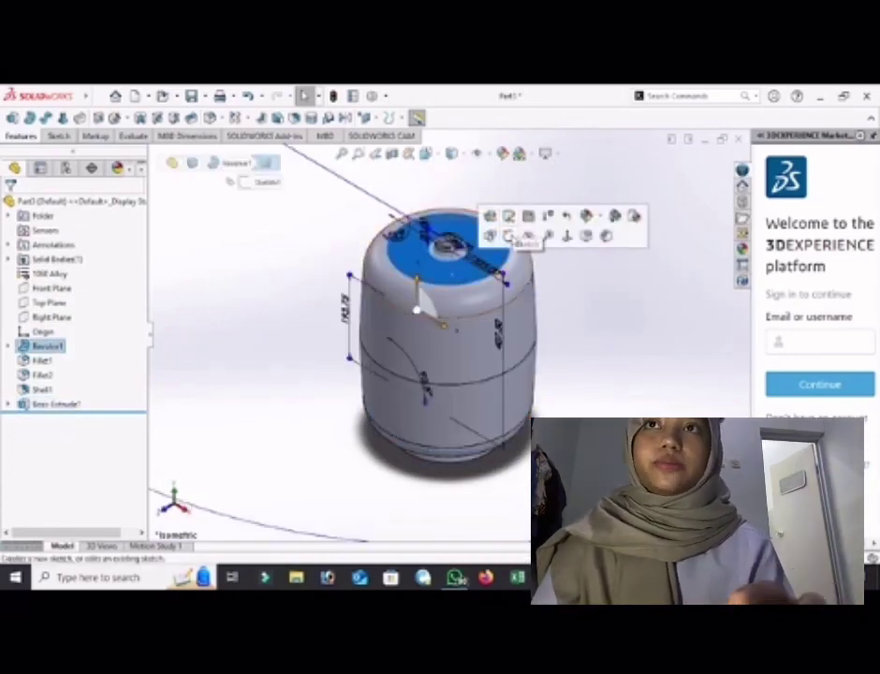
click(507, 236)
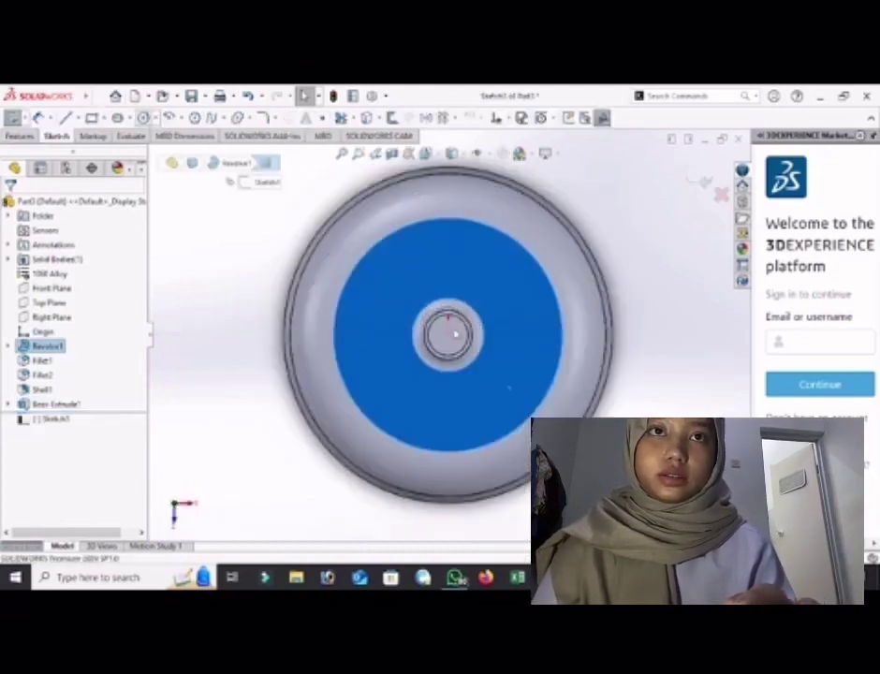
click(450, 334)
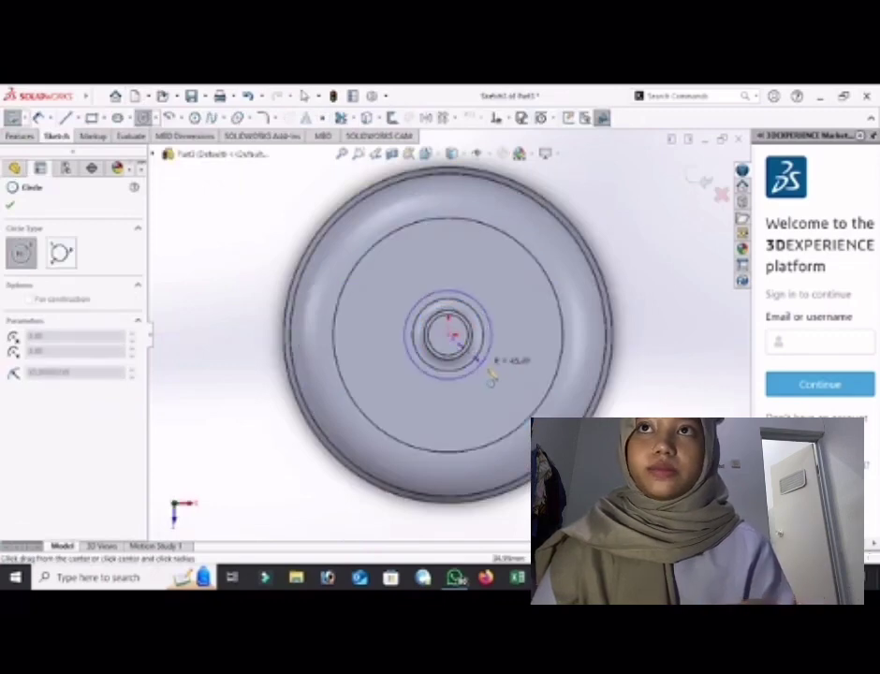
click(512, 391)
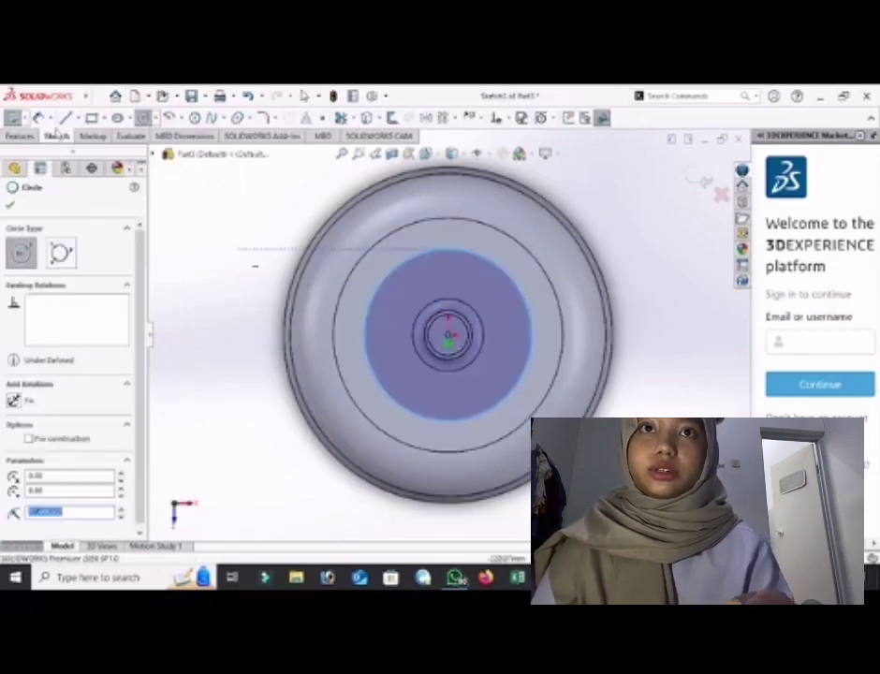
key(Escape)
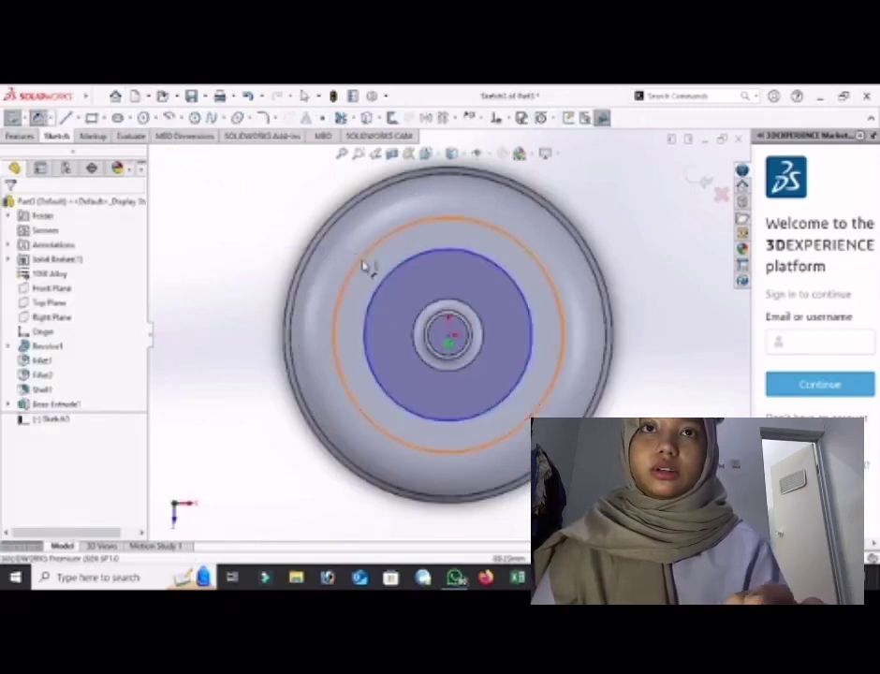
- Dimension the gap between the sketched circle and the top face's circular edge to 12 mm
click(365, 265)
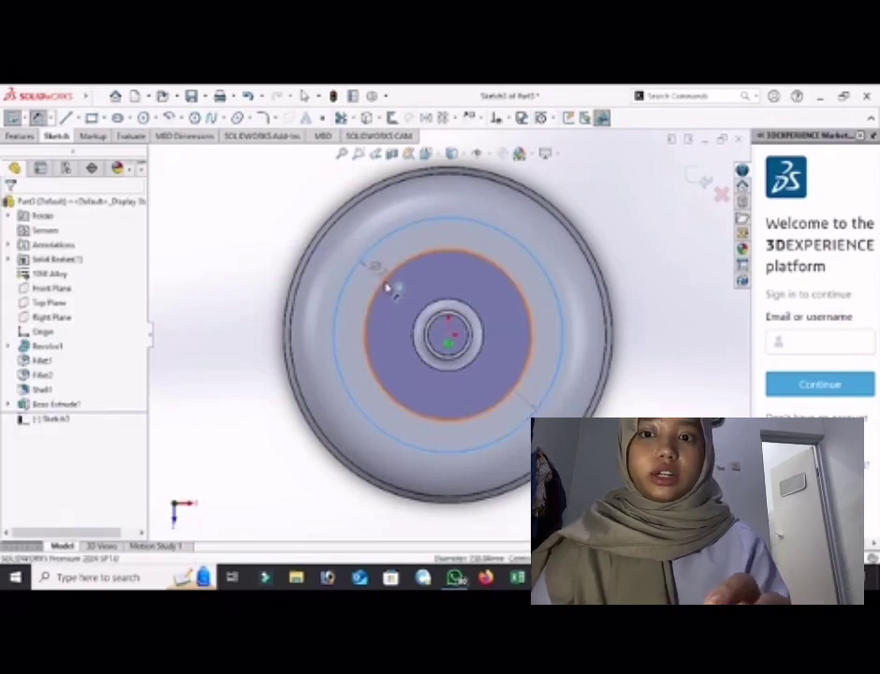
click(385, 287)
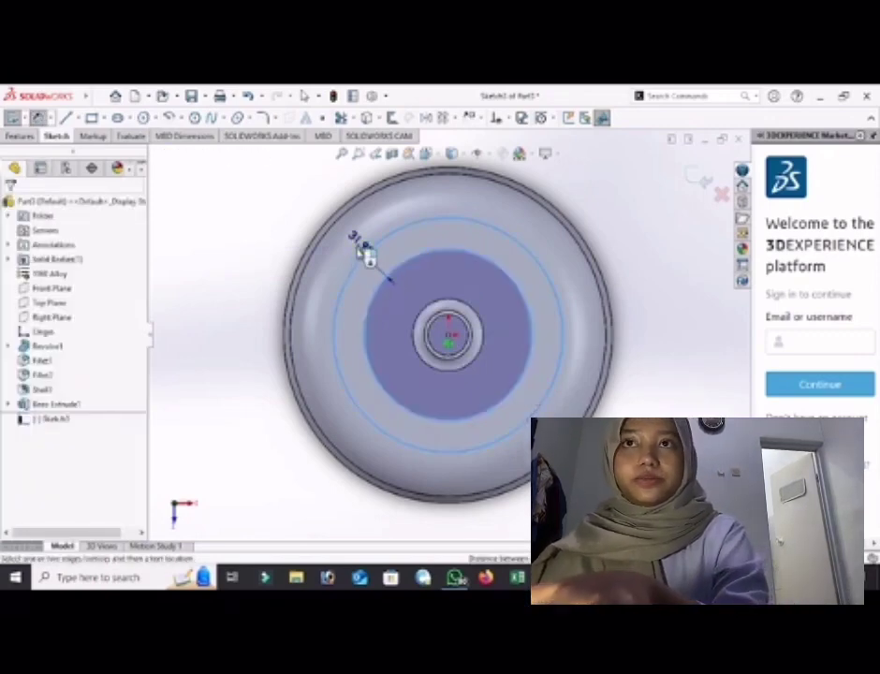
click(363, 249)
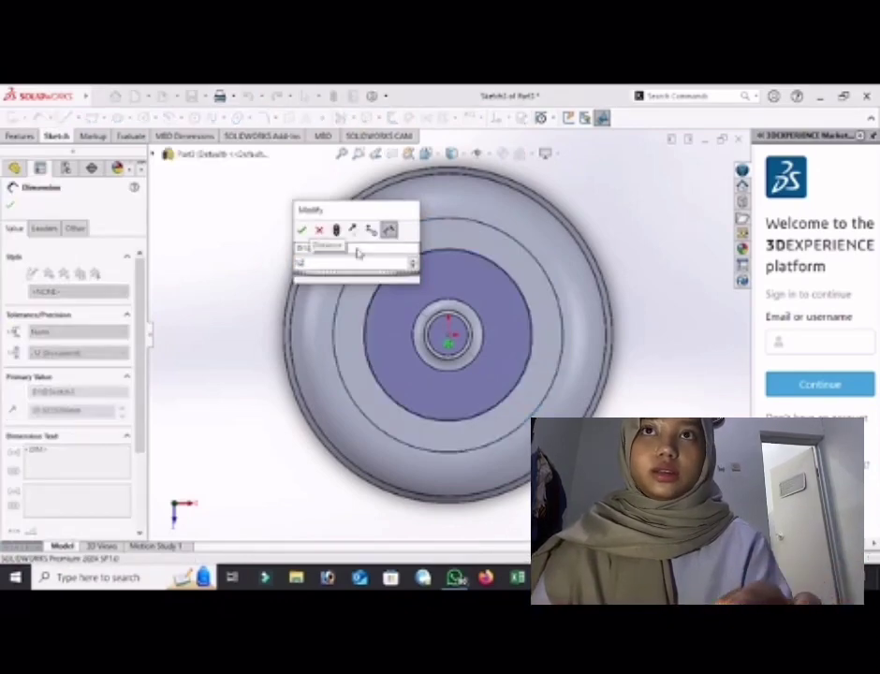
key(Return)
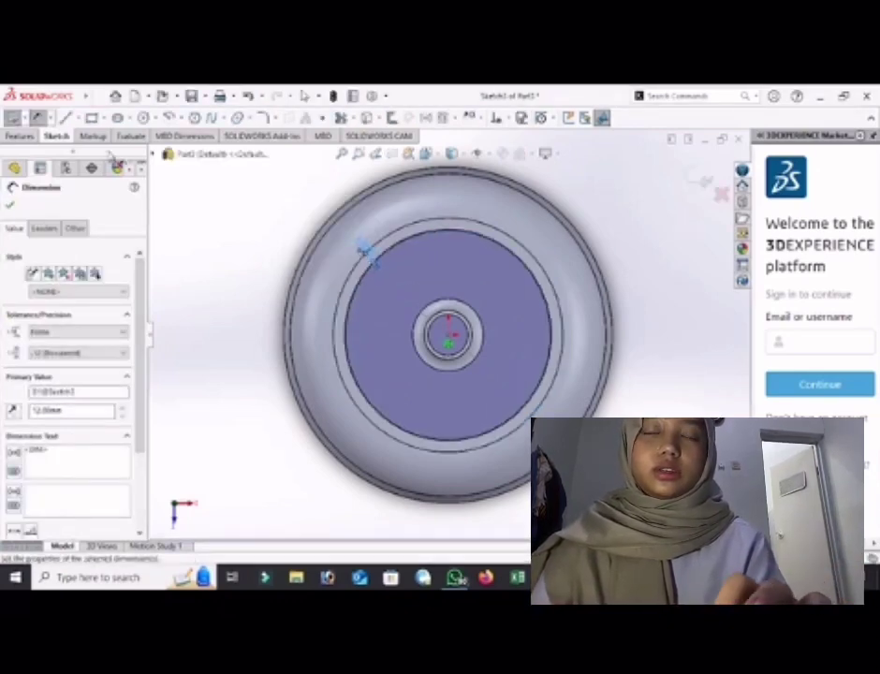
- Offset the top face's sketched circle outward by 3 mm to form a thin ring
click(391, 118)
click(404, 244)
click(404, 245)
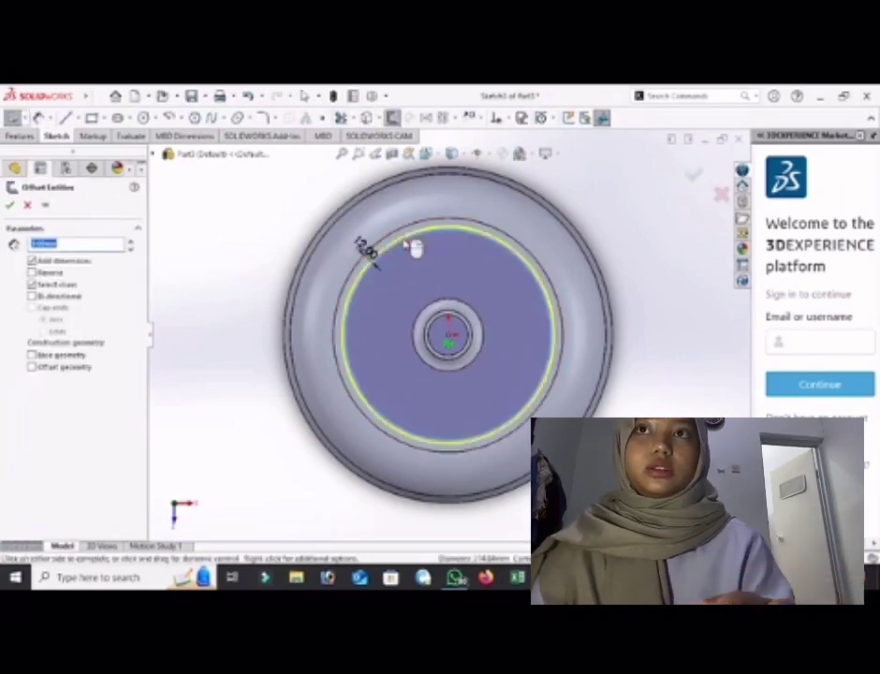
click(412, 246)
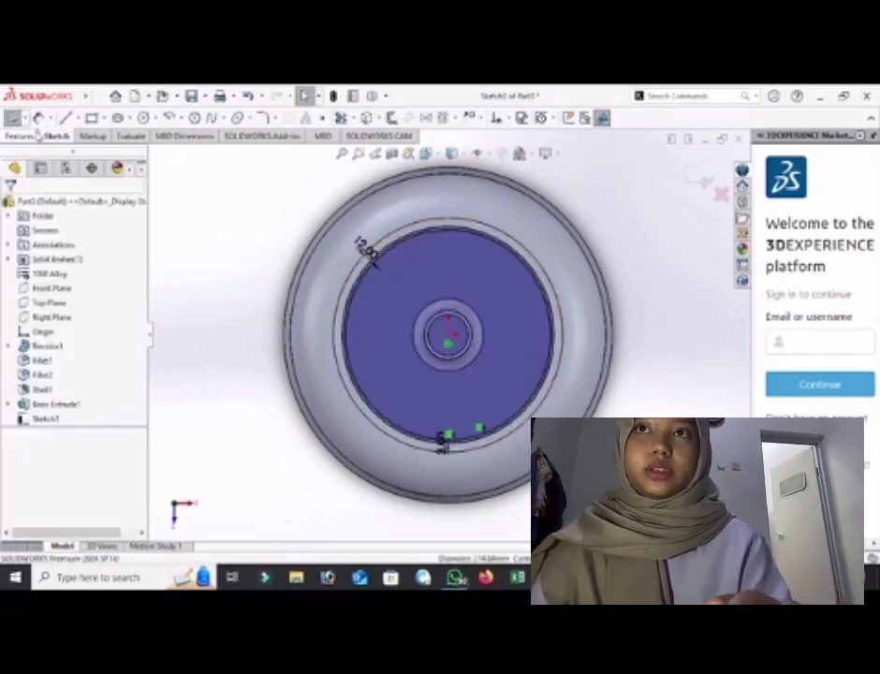
- Draw a horizontal construction centerline from the origin to the right, about 270 mm long, ending beyond the body's outer edge
click(78, 118)
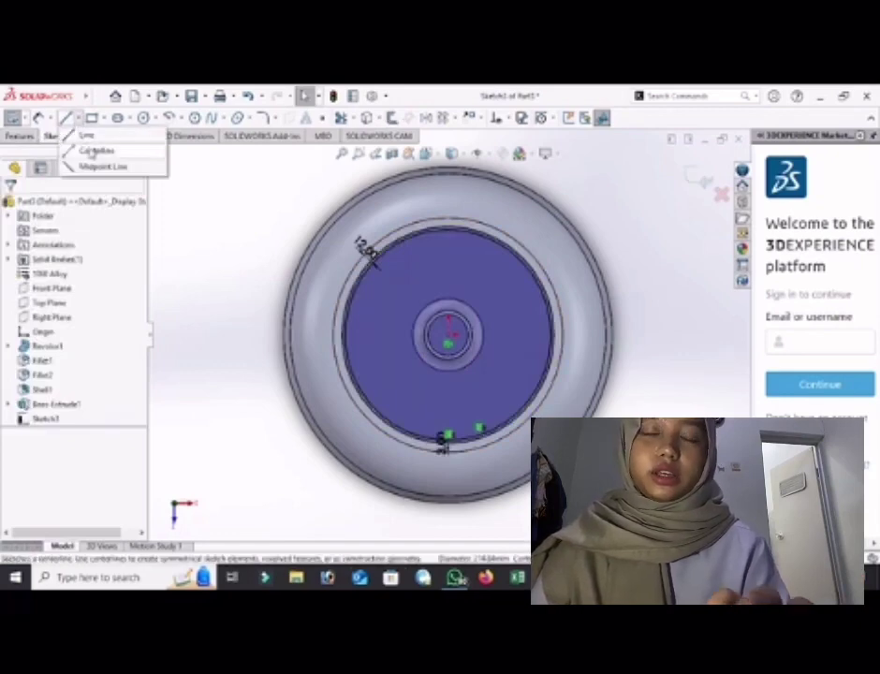
click(95, 149)
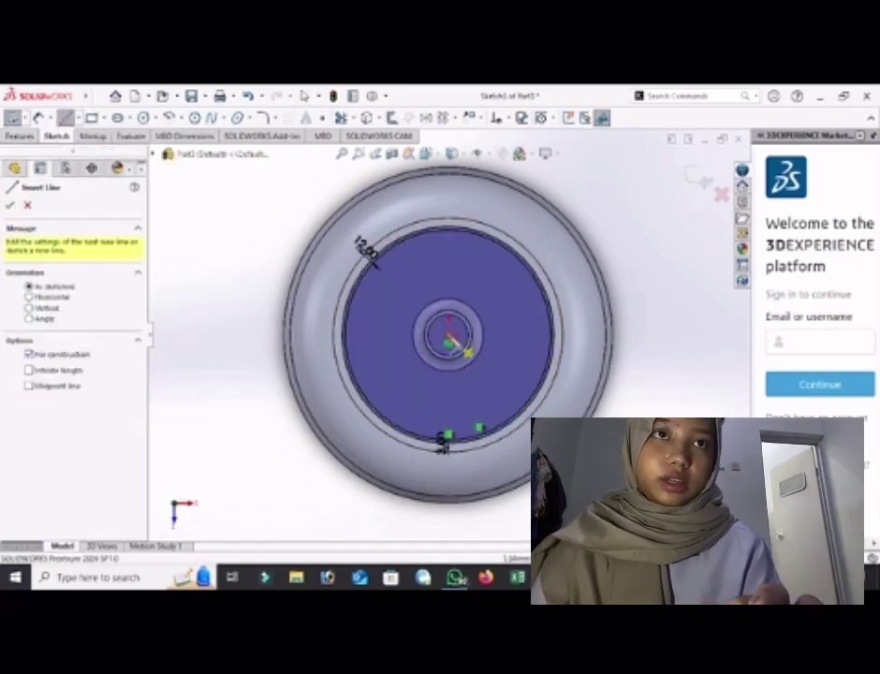
click(449, 334)
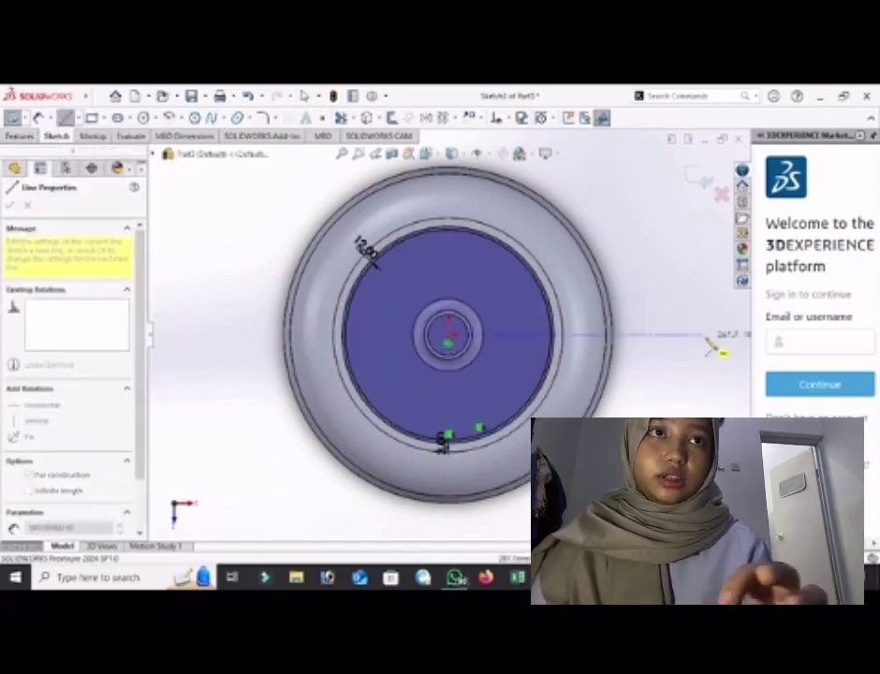
double_click(711, 342)
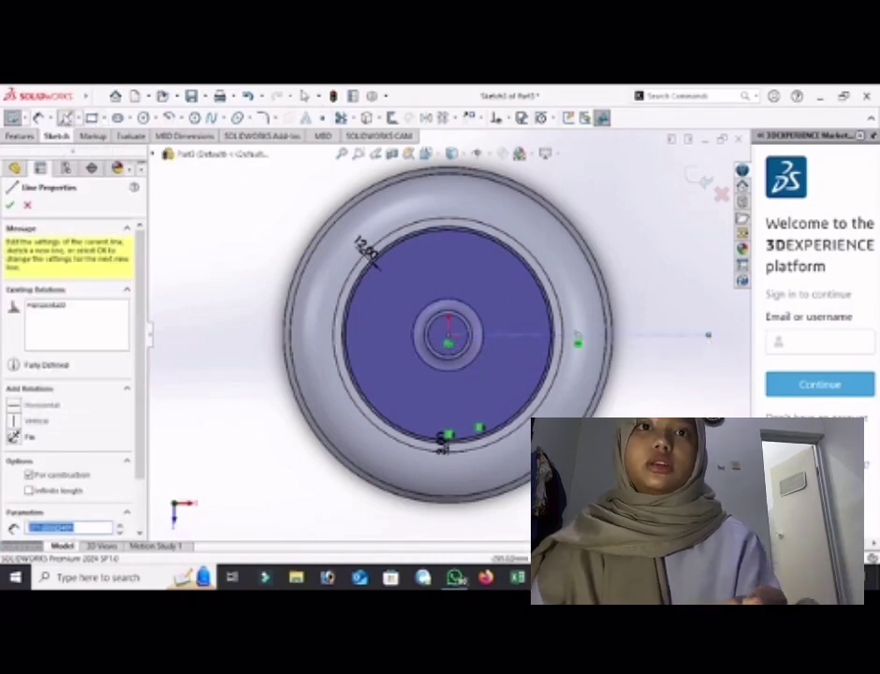
- Draw a solid line about 110 mm long from the origin up and to the right, ending on the ring's outer circle
click(65, 117)
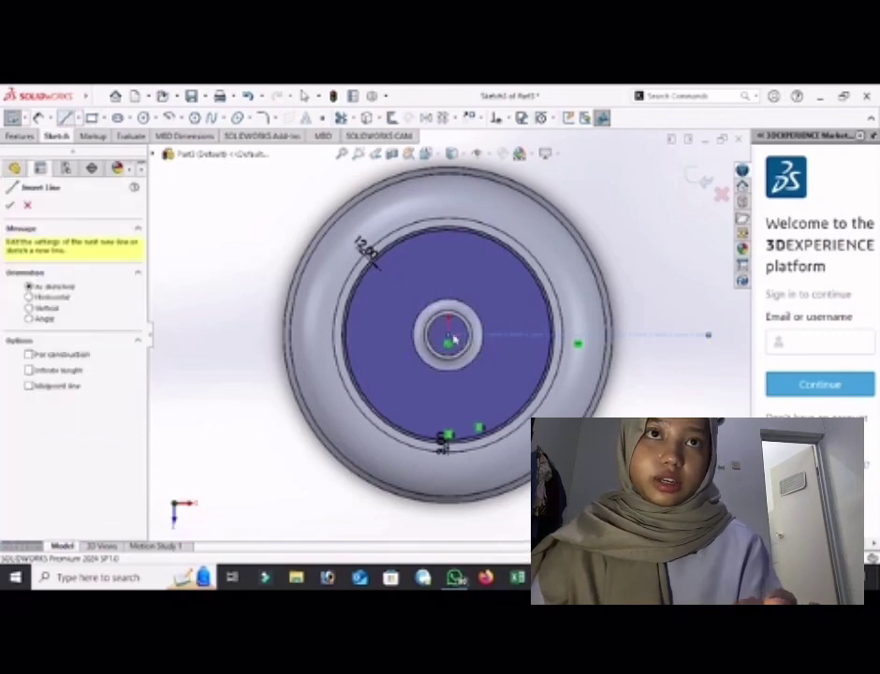
key(Escape)
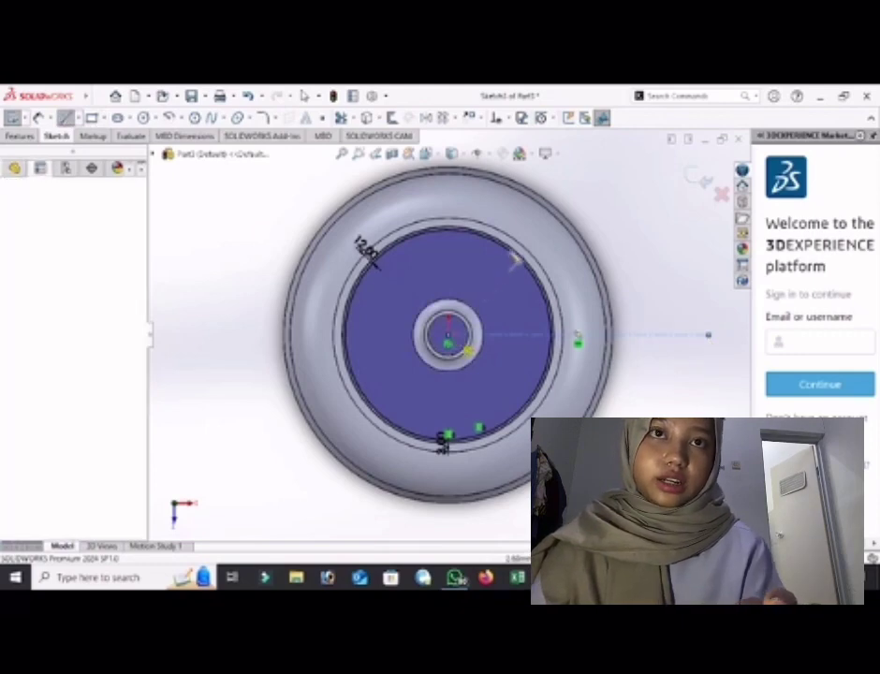
click(448, 334)
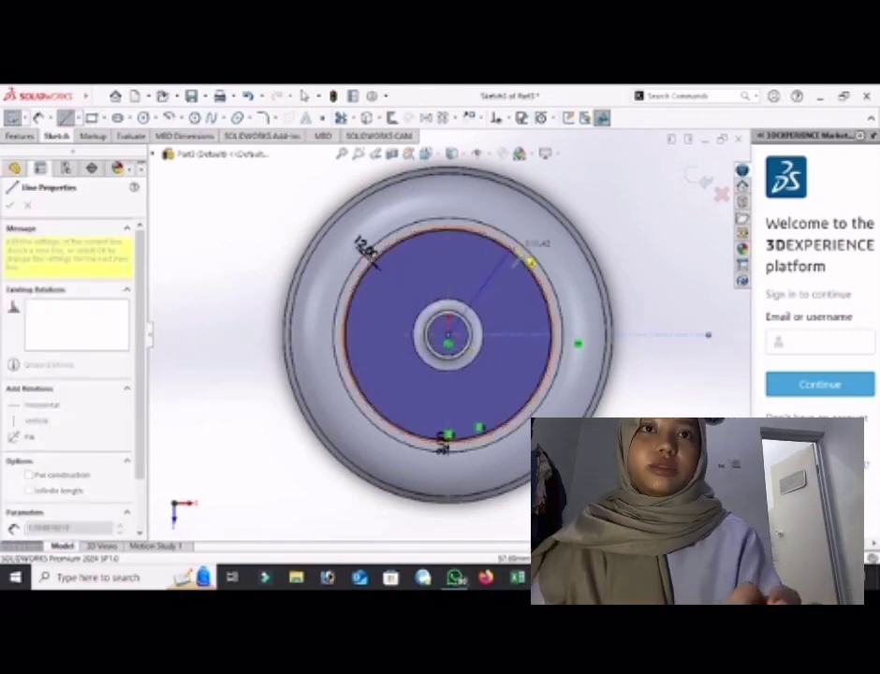
click(515, 255)
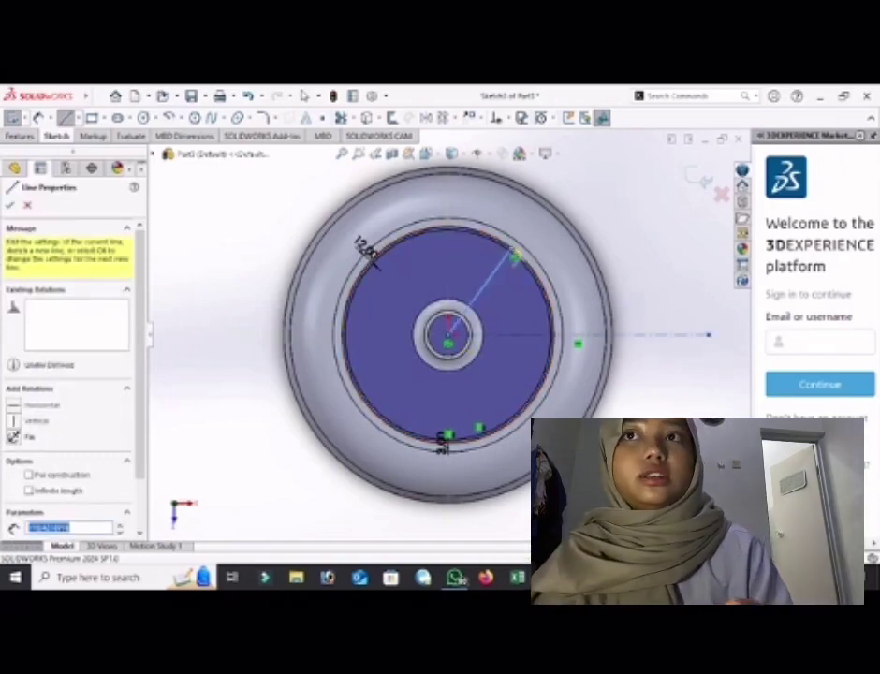
click(10, 205)
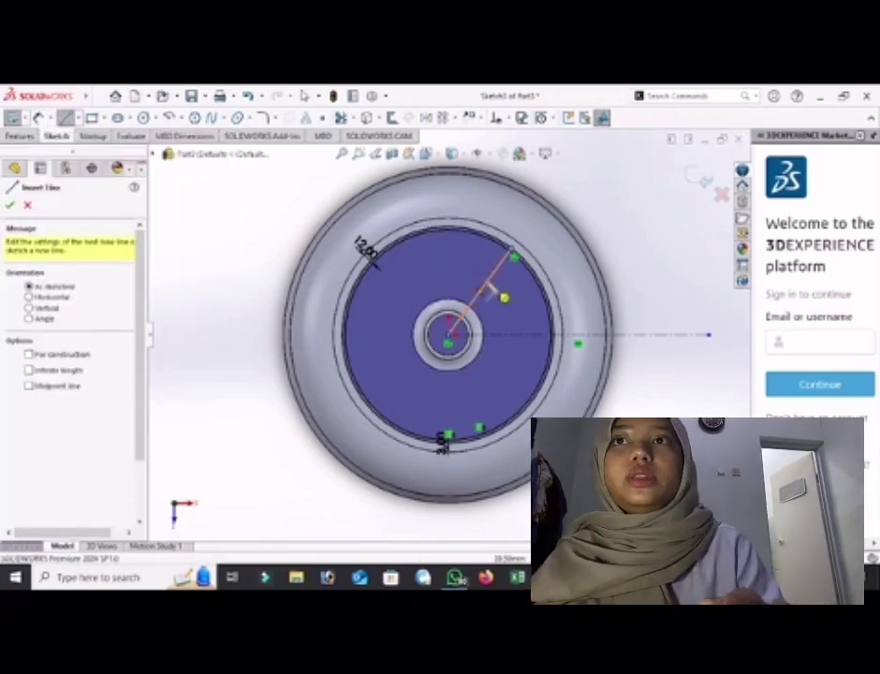
key(Escape)
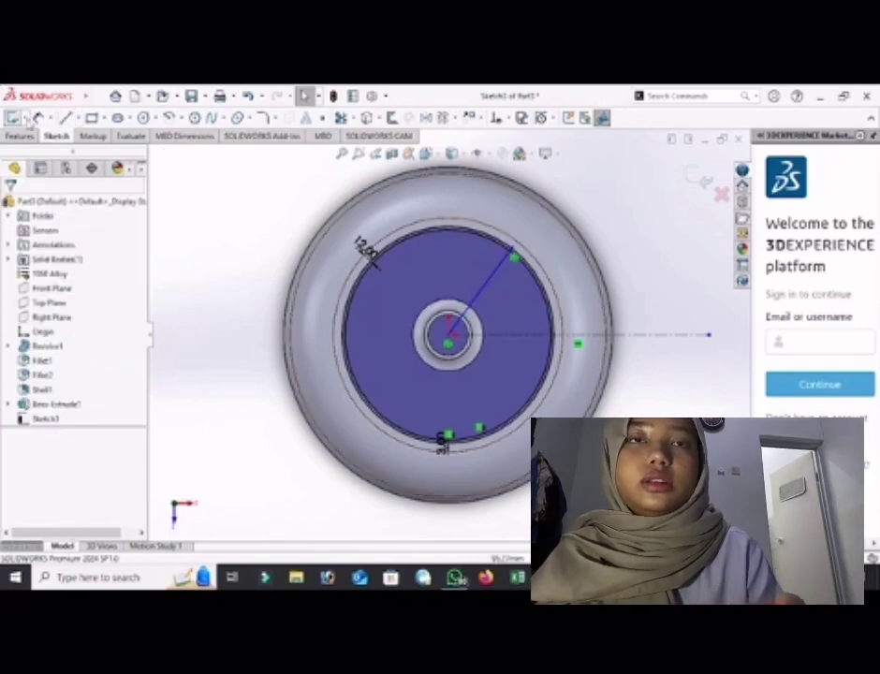
- Dimension the angle between the slanted line and the horizontal centerline to 55°
click(39, 118)
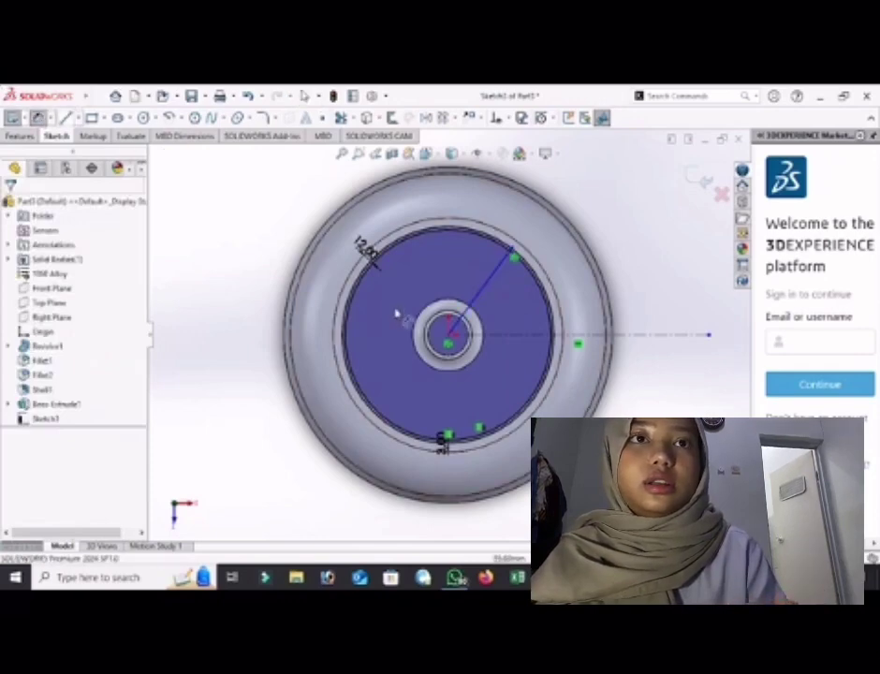
click(484, 289)
click(509, 335)
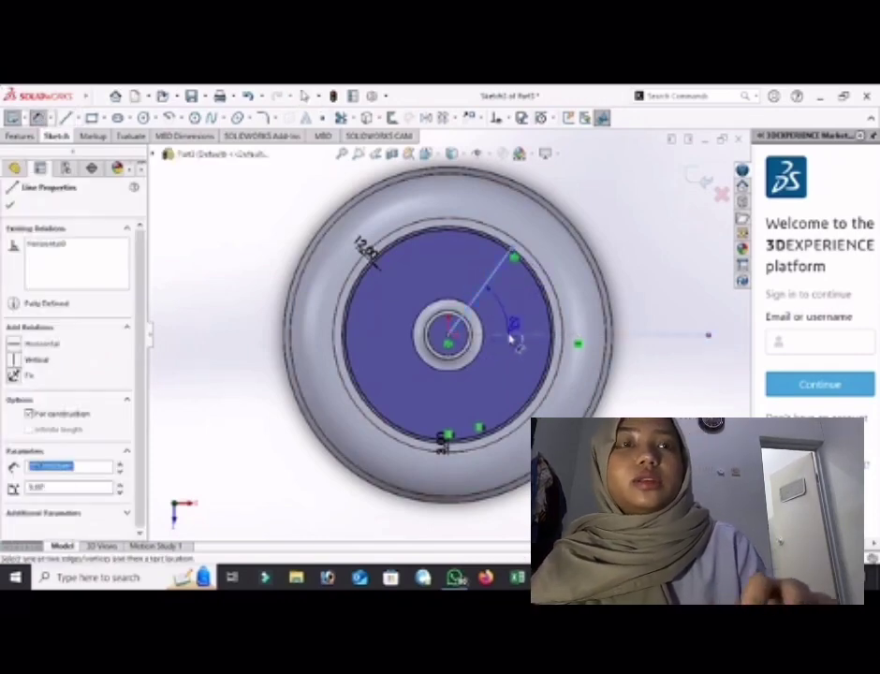
click(681, 322)
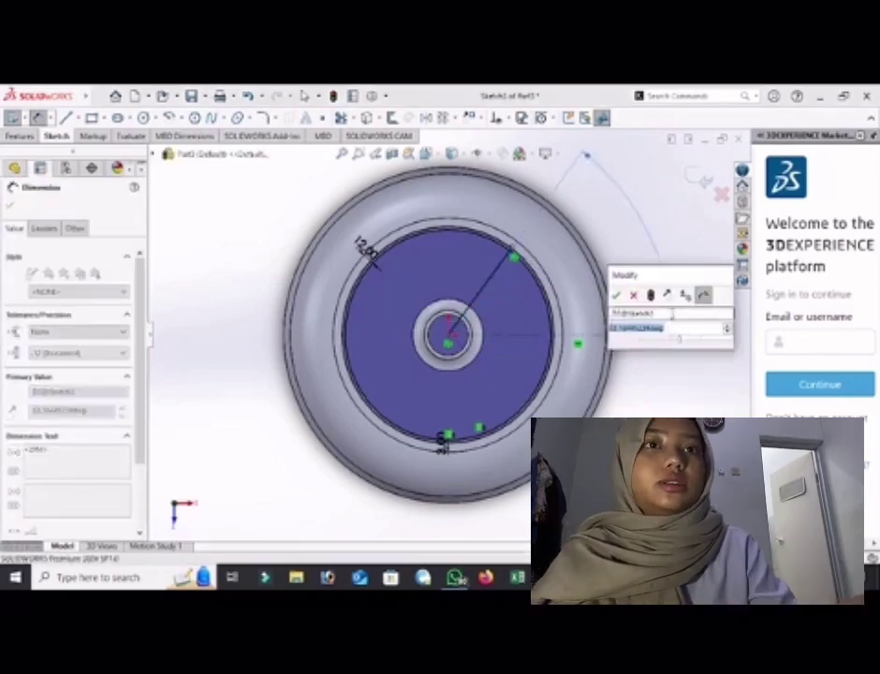
text(60)
key(Return)
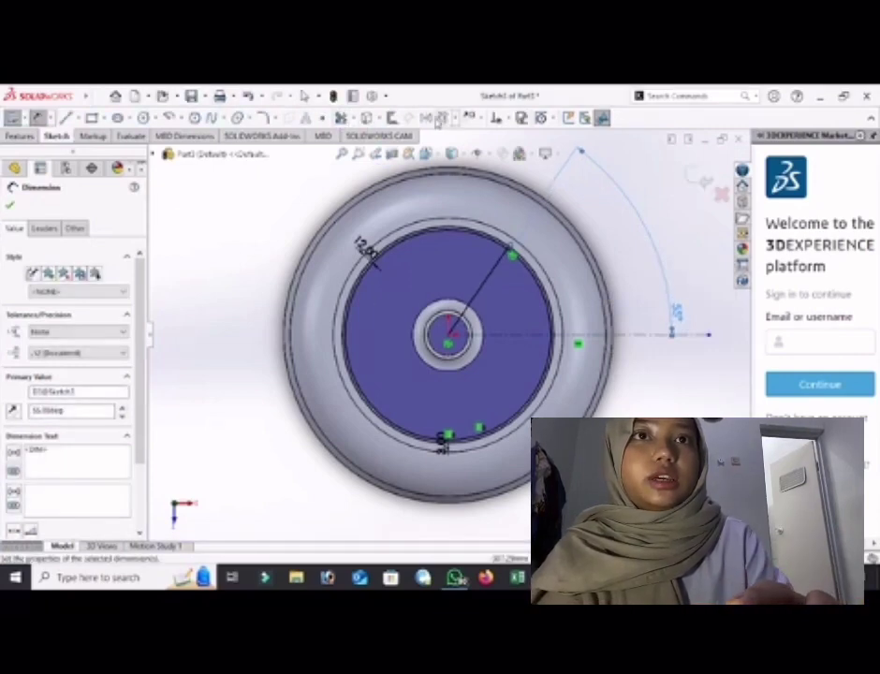
key(Escape)
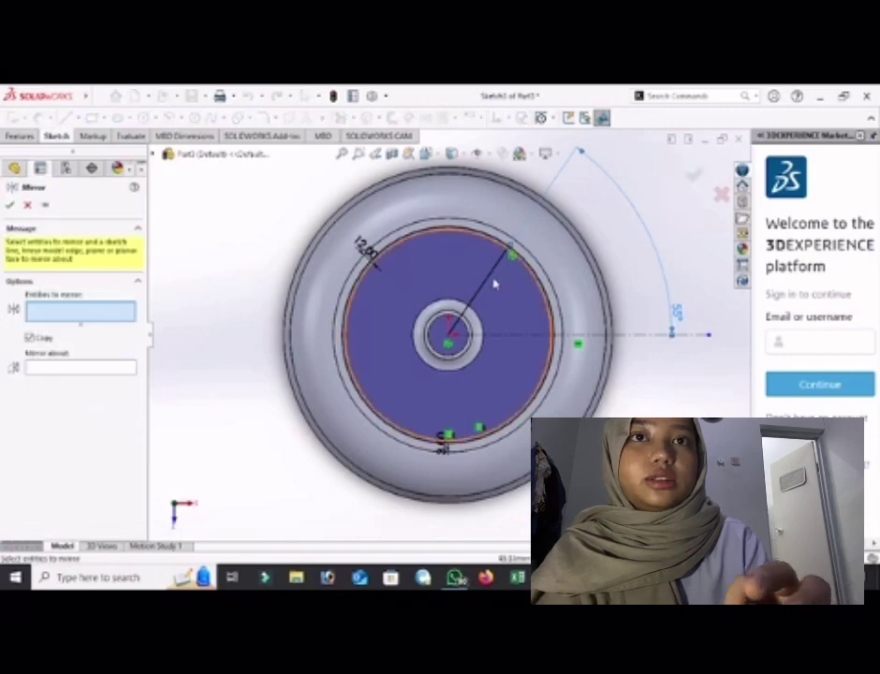
- Mirror the slanted line about the horizontal centerline, keeping the original
click(487, 283)
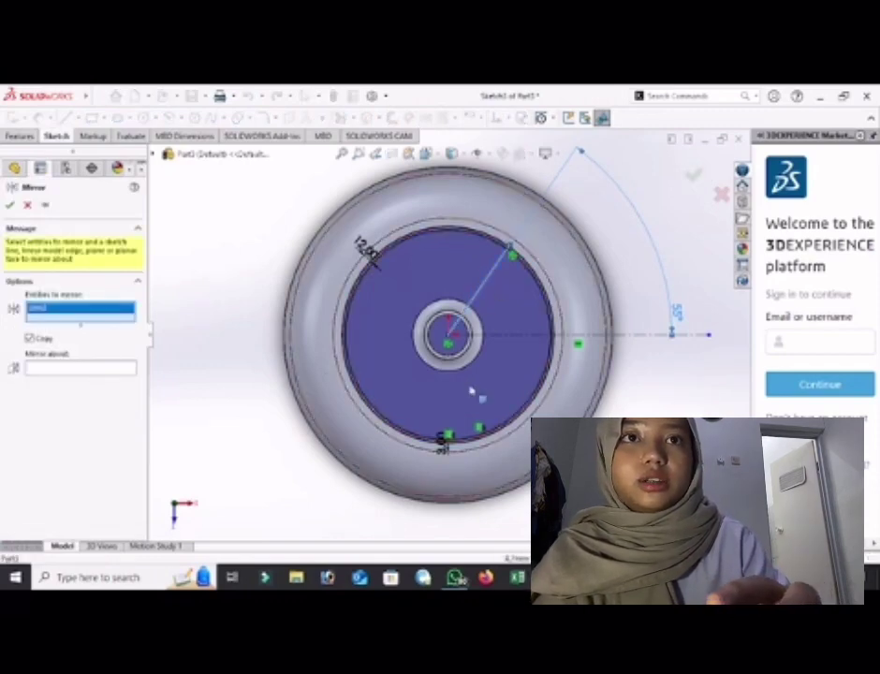
click(99, 370)
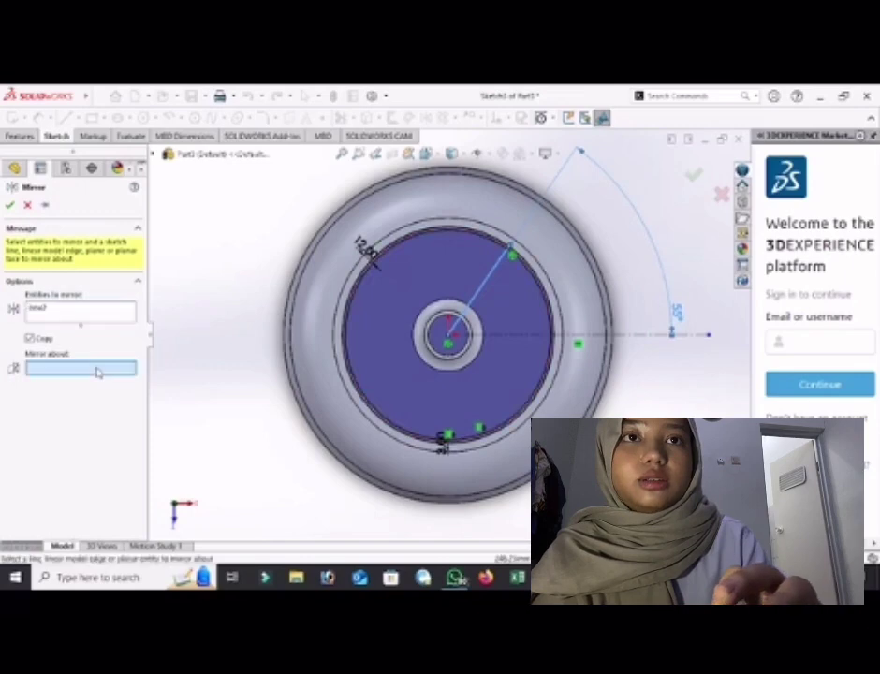
click(510, 335)
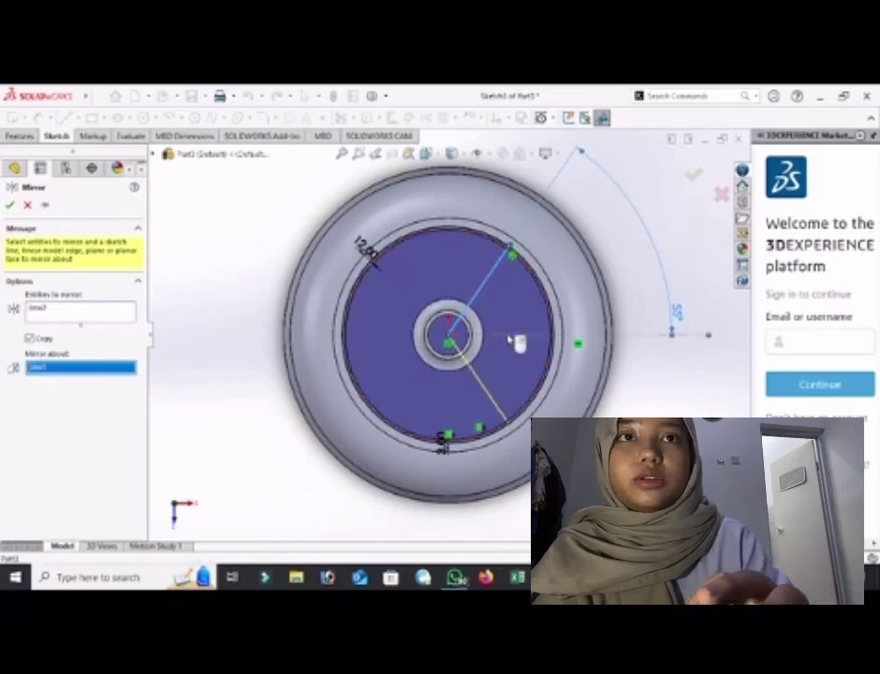
click(10, 206)
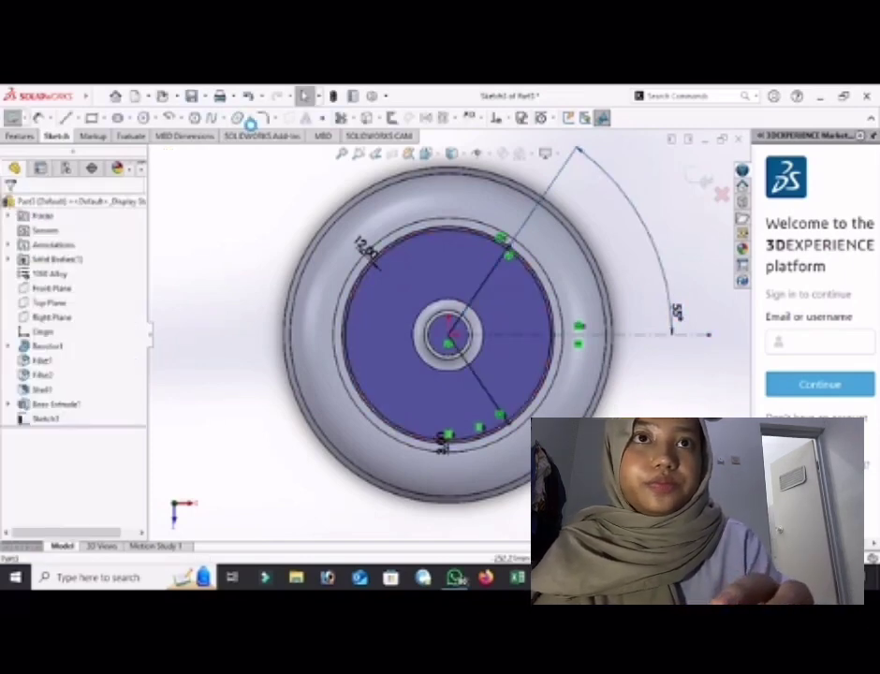
- Trim away the ring arcs between the two slanted lines and the line portions inside the ring, leaving a closed partial-ring profile
click(341, 117)
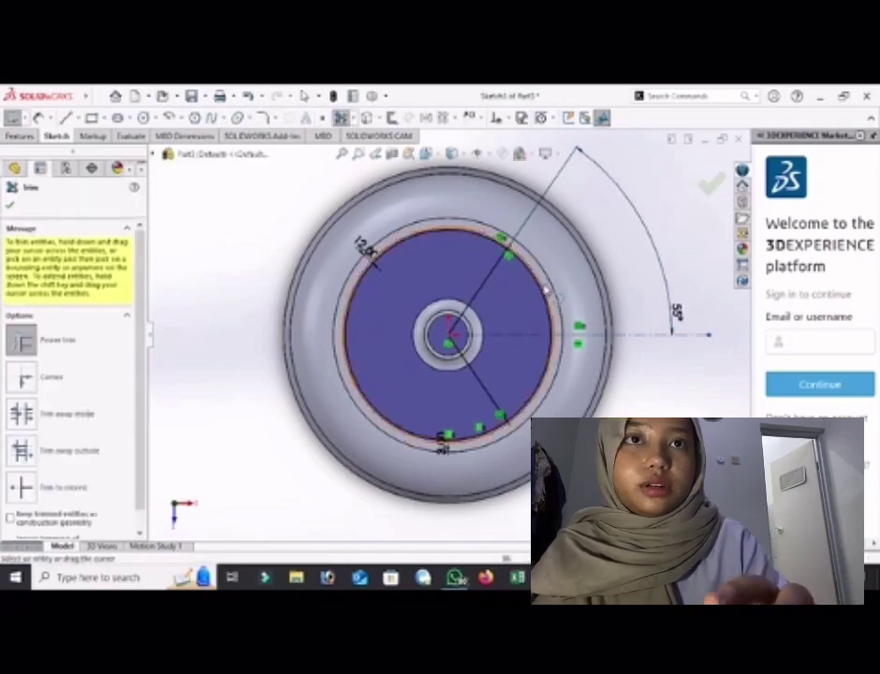
drag(539, 293, 479, 287)
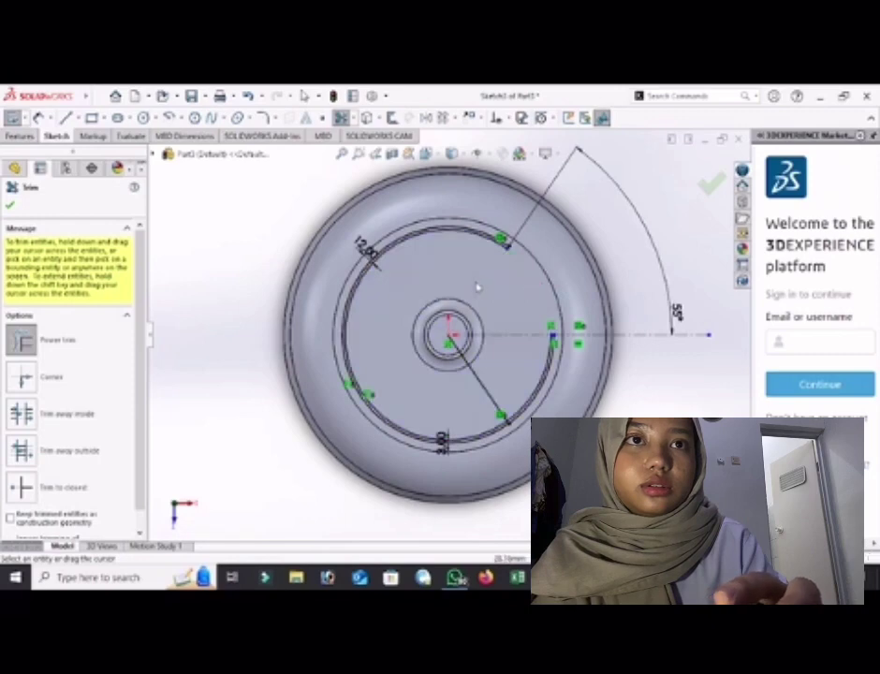
mouse_move(514, 376)
mouse_down()
mouse_move(483, 387)
mouse_move(550, 363)
mouse_move(471, 346)
mouse_up()
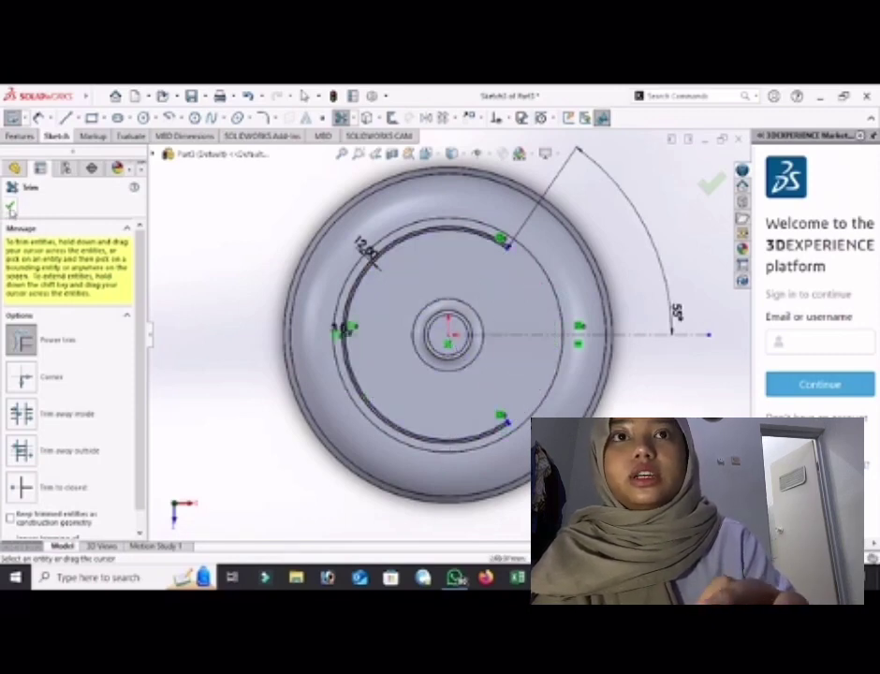
click(10, 208)
- Extrude the partial-ring profile 100 mm upward from the container's top face, merged with the body
click(20, 136)
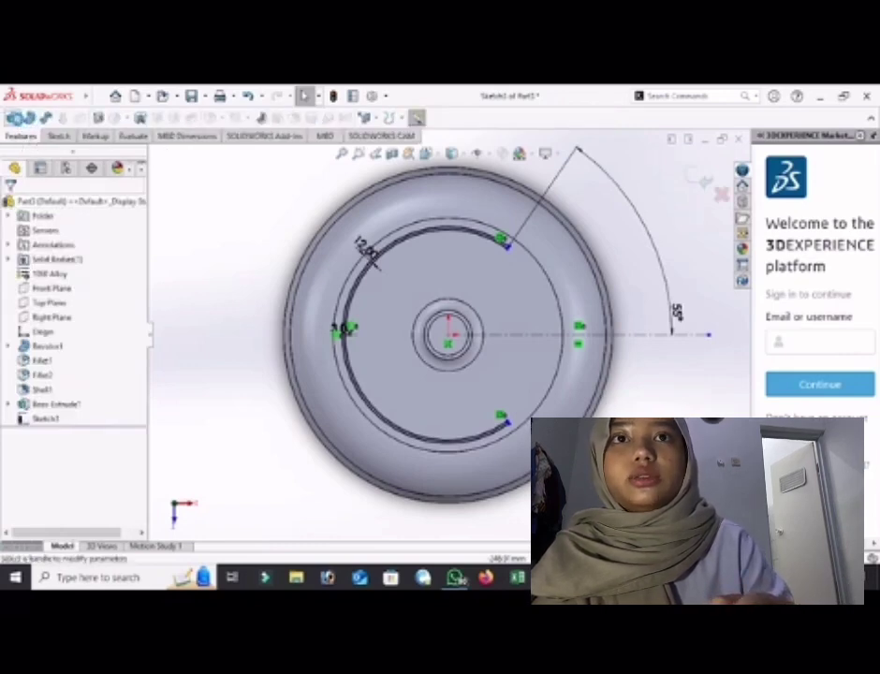
key(ctrl+7)
click(15, 118)
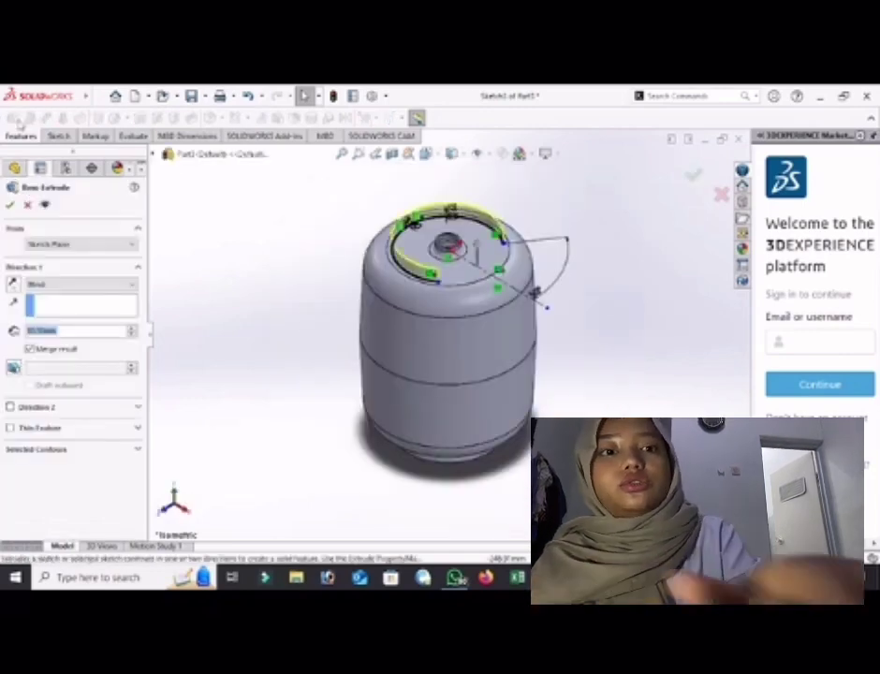
text(100)
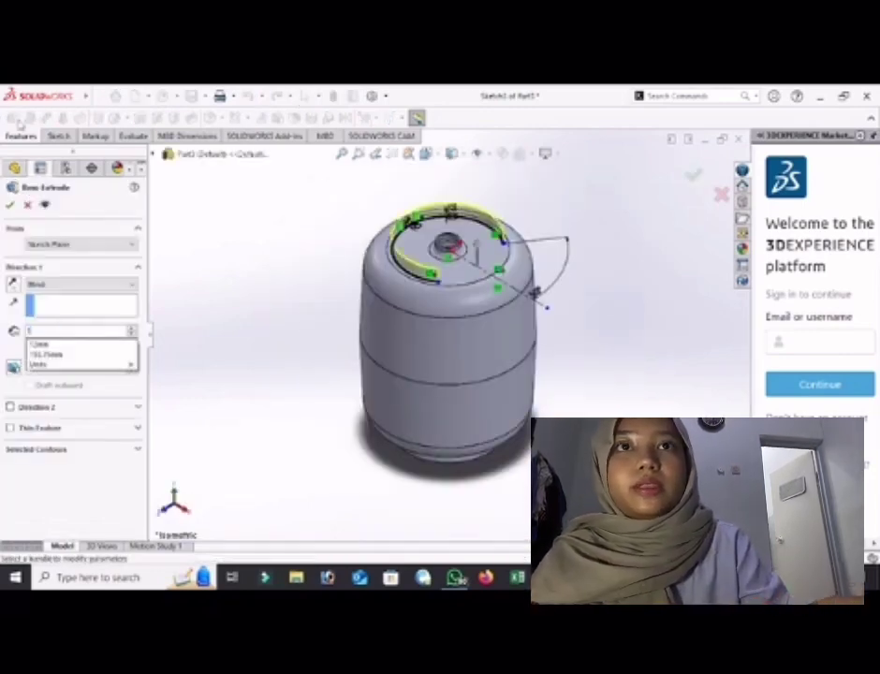
key(Return)
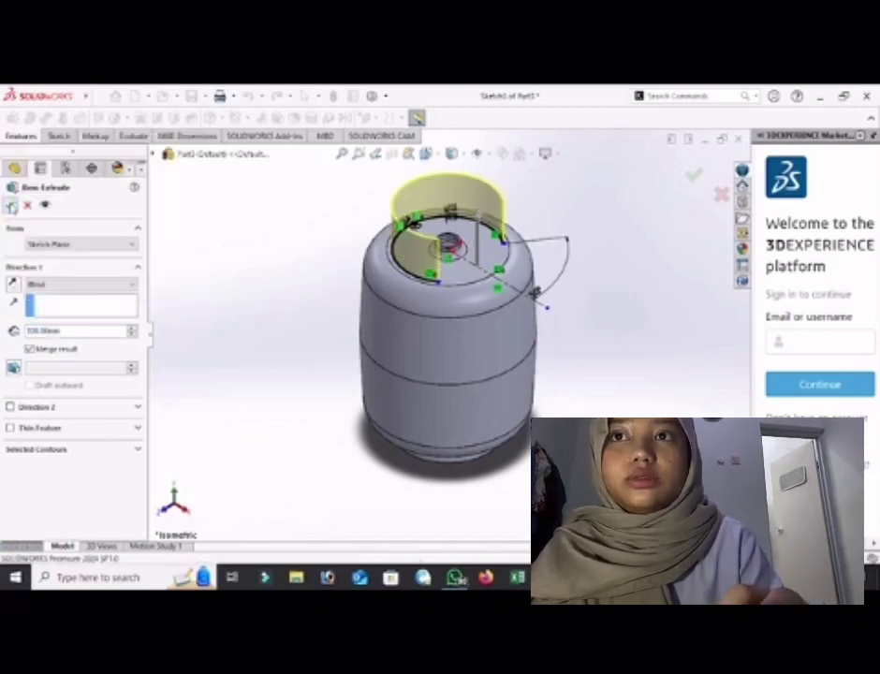
click(11, 205)
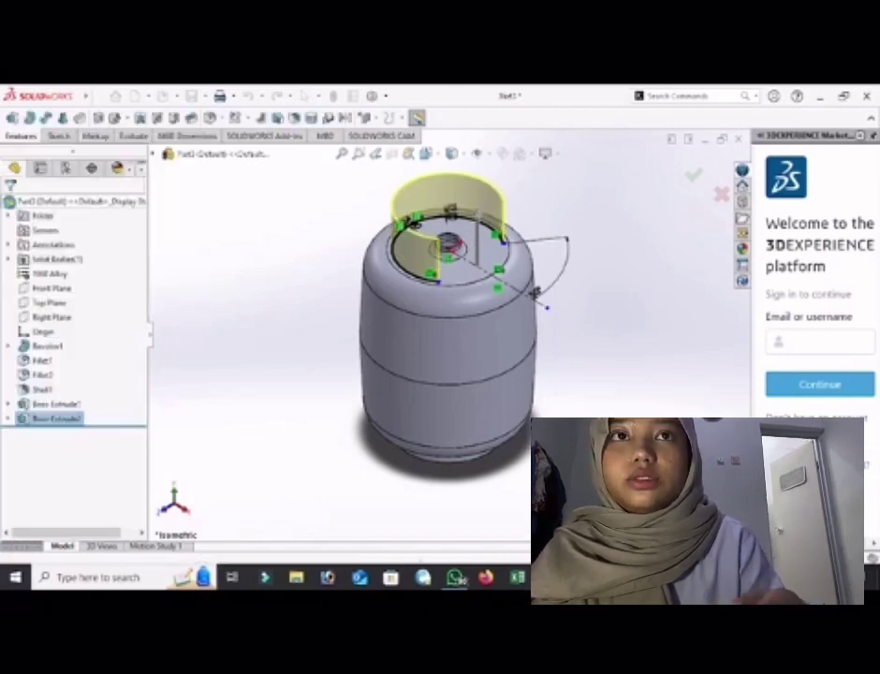
- Start a sketch on the Front Plane and draw a horizontal straight slot across the middle of the upper partial ring
click(47, 290)
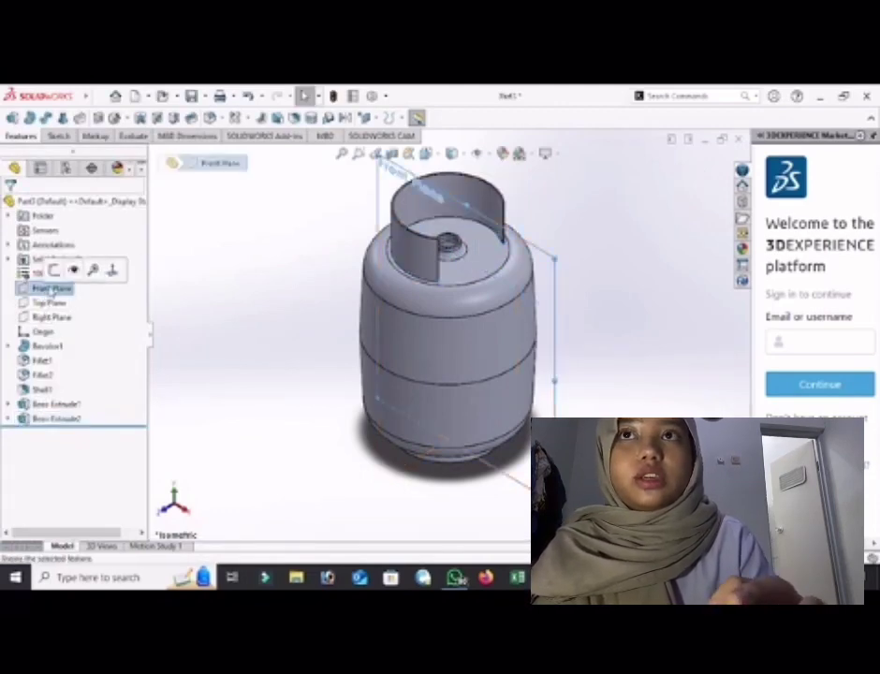
click(53, 269)
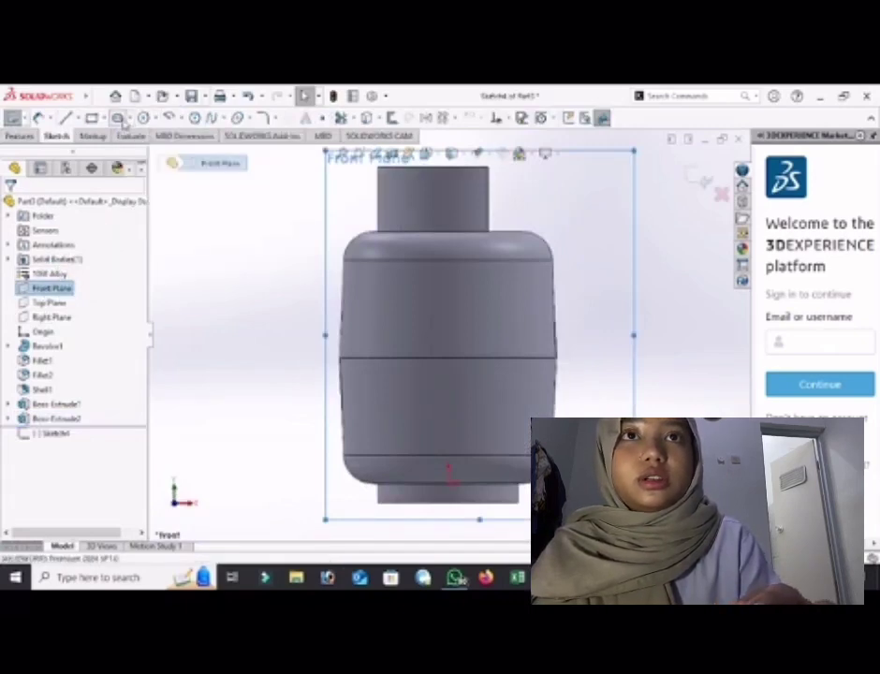
click(119, 118)
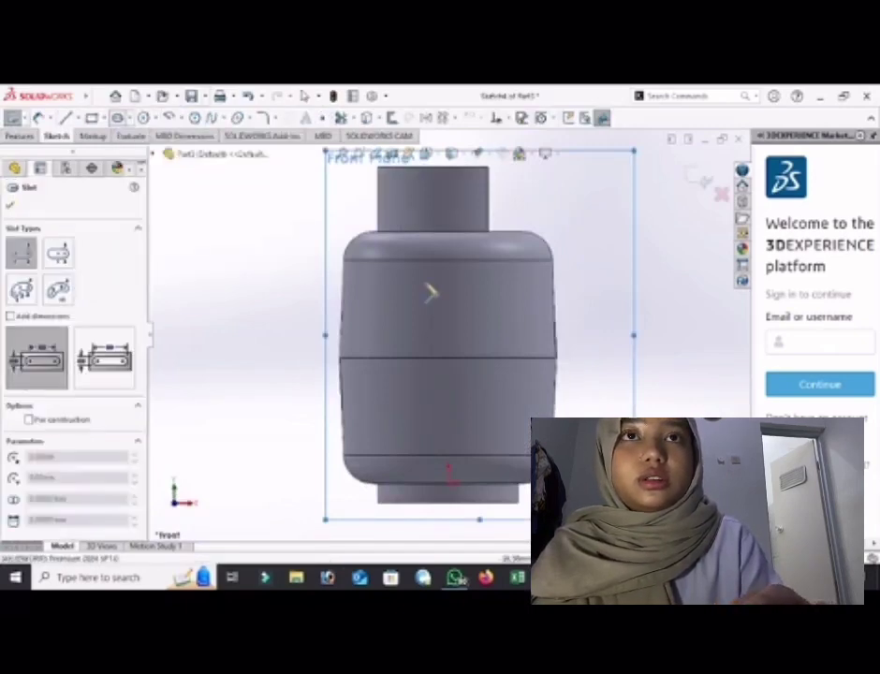
click(418, 200)
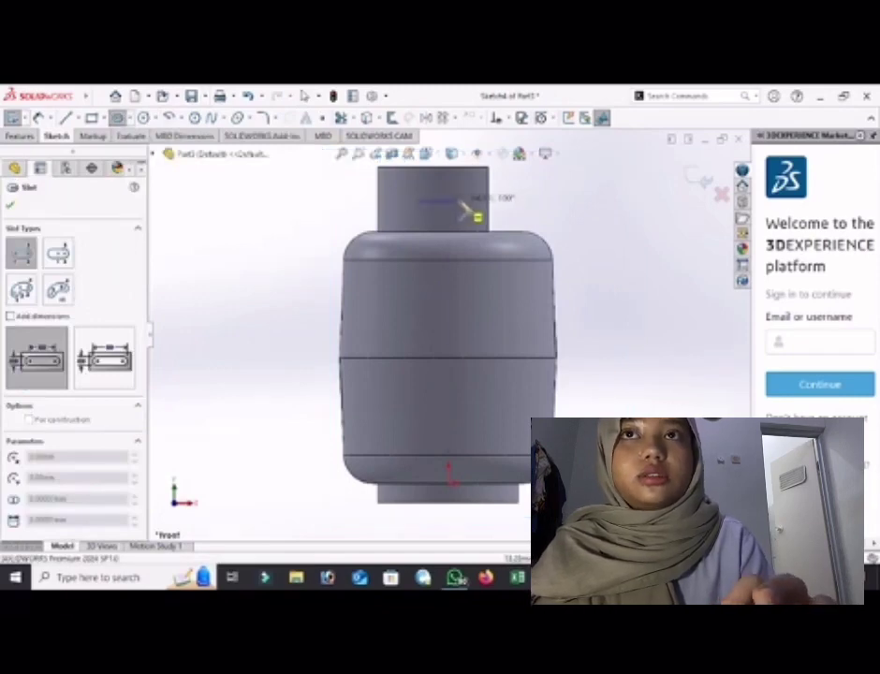
click(463, 206)
click(456, 193)
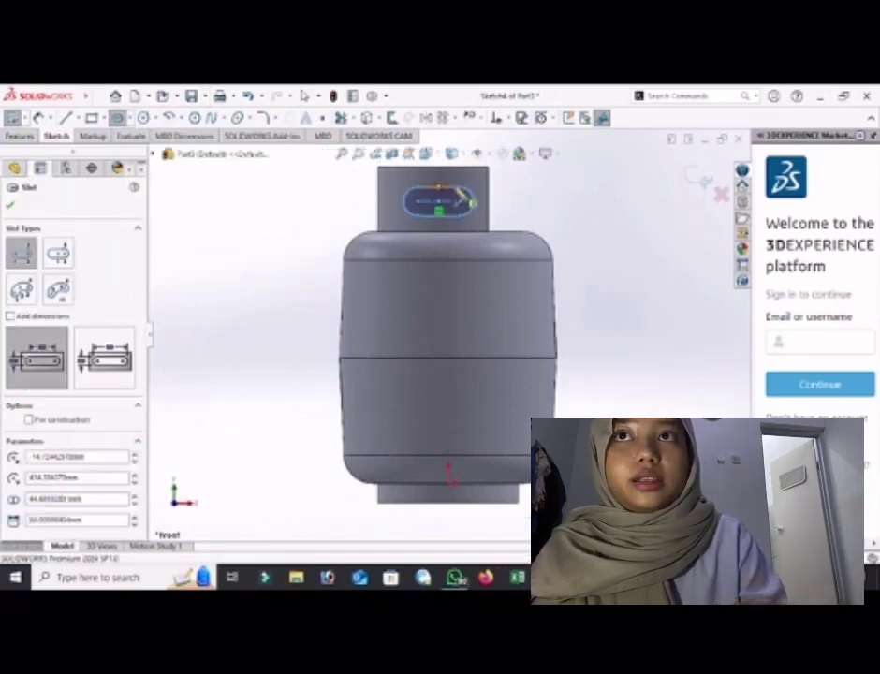
- Dimension the slot's overall length between its rounded ends to 86 mm
click(38, 118)
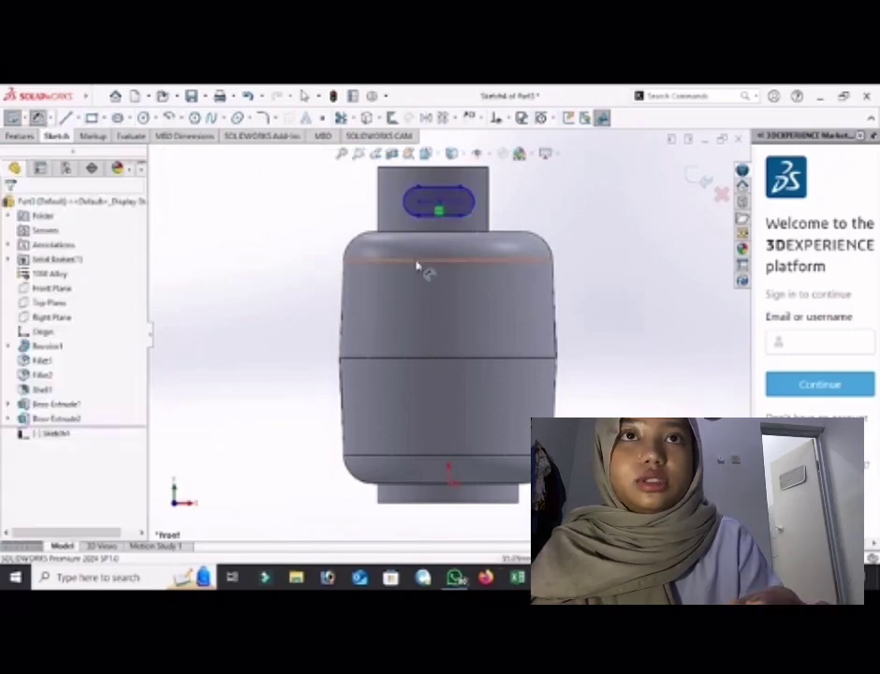
click(409, 205)
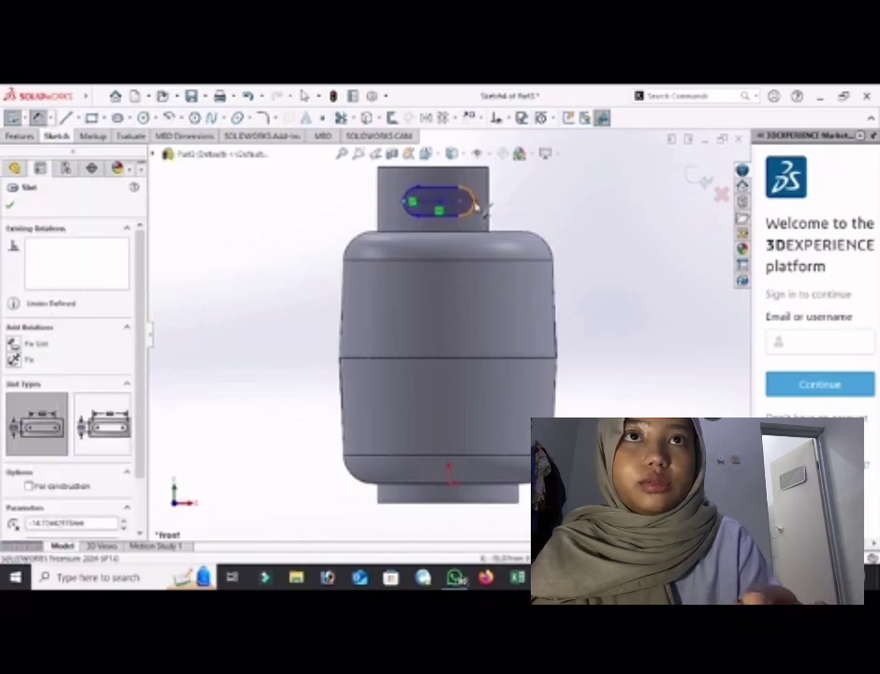
click(476, 206)
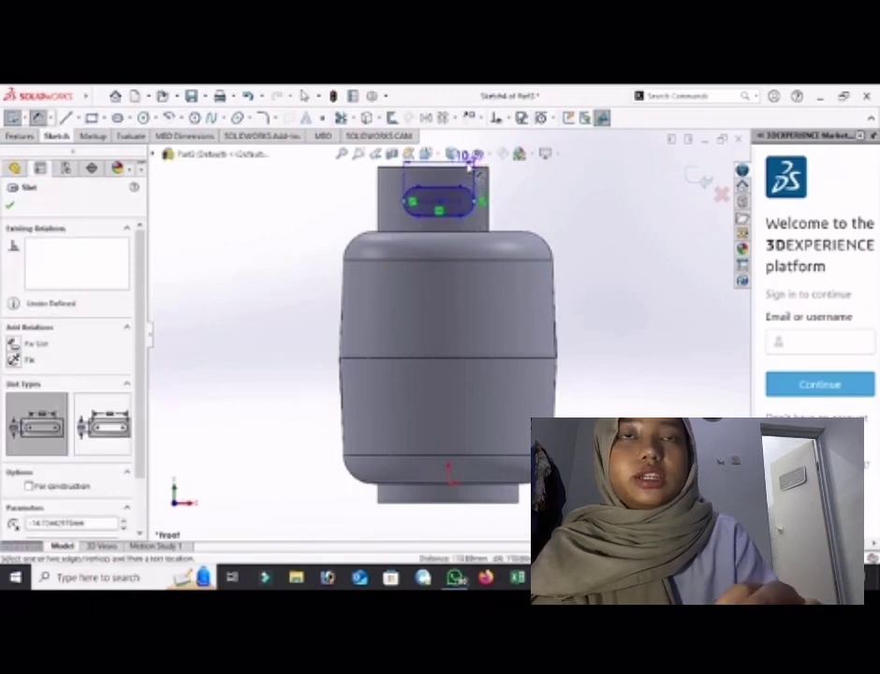
click(469, 166)
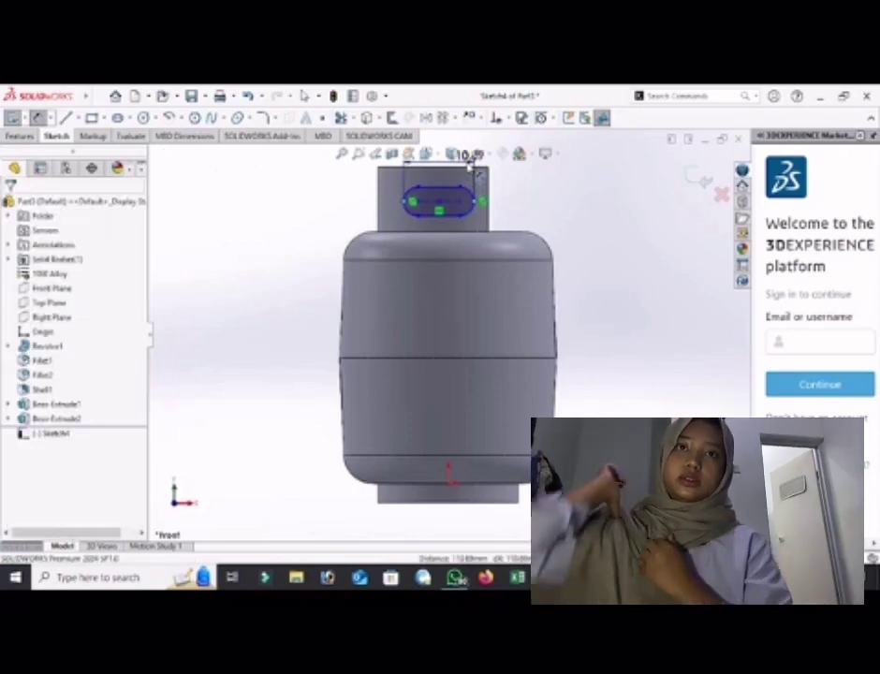
double_click(465, 155)
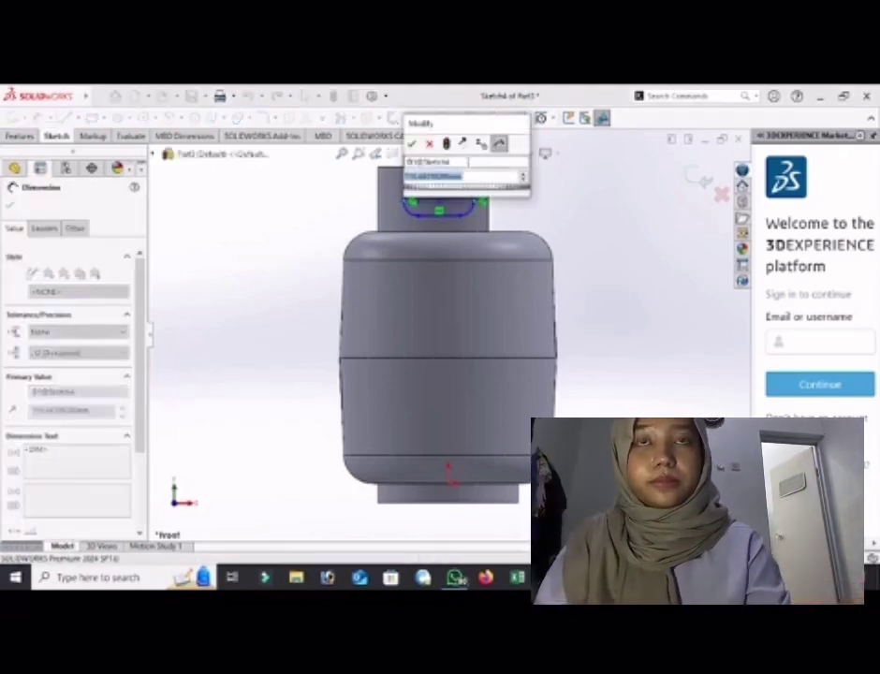
text(80)
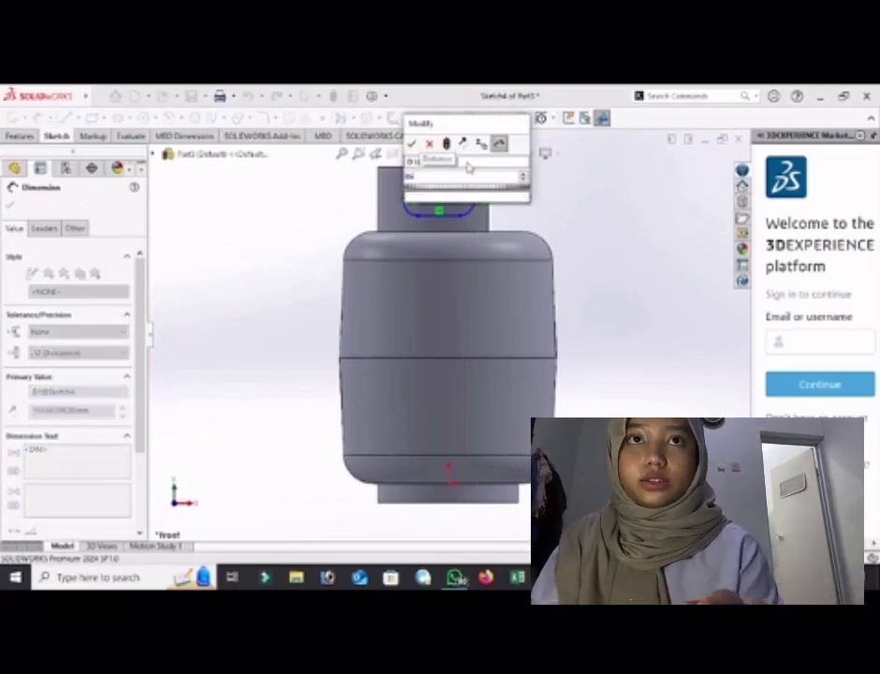
key(Return)
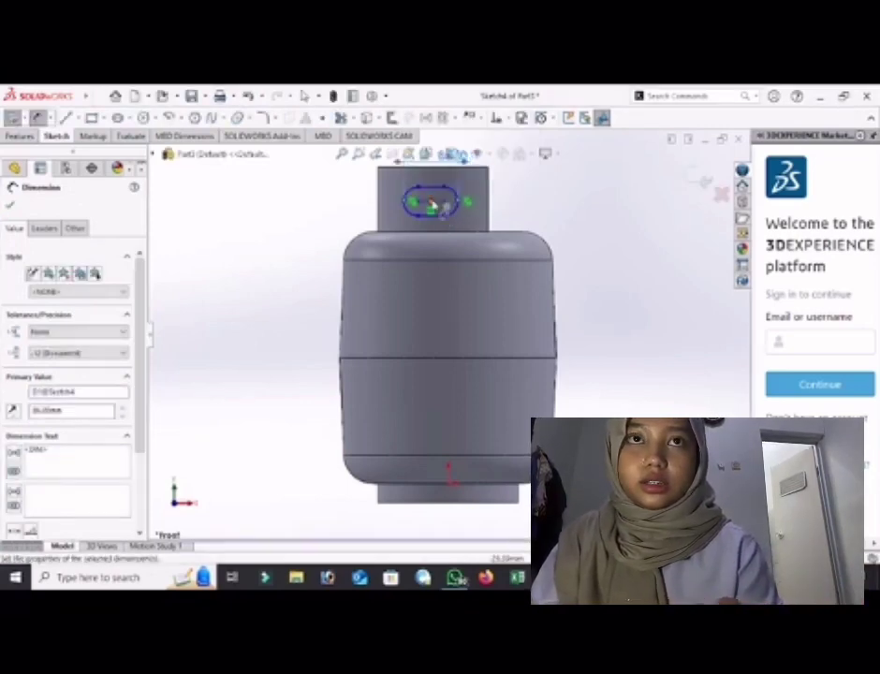
- Dimension the horizontal distance between the slot's midpoint and its right arc center to 18 mm
click(445, 204)
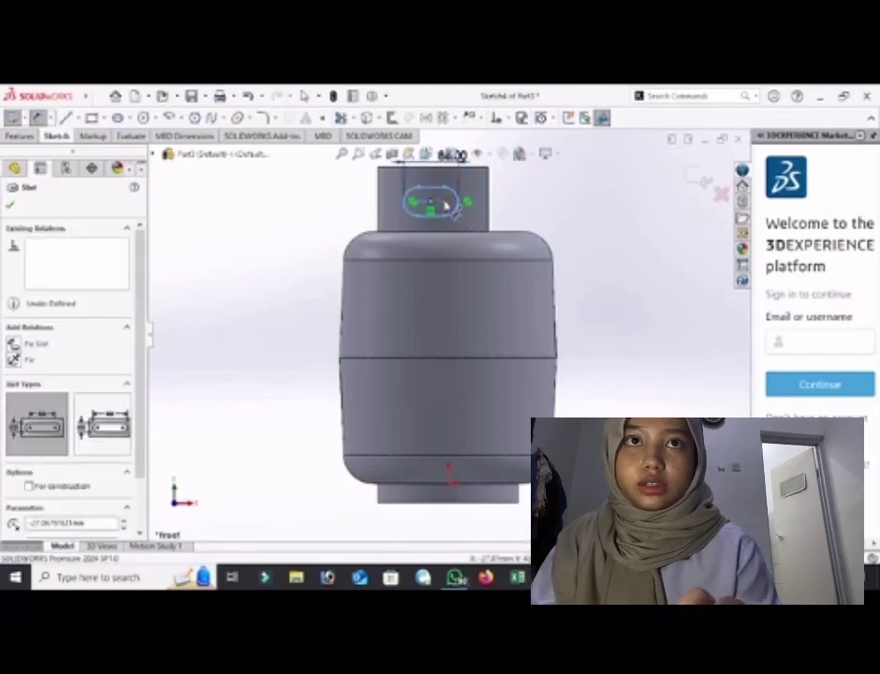
click(444, 203)
click(458, 251)
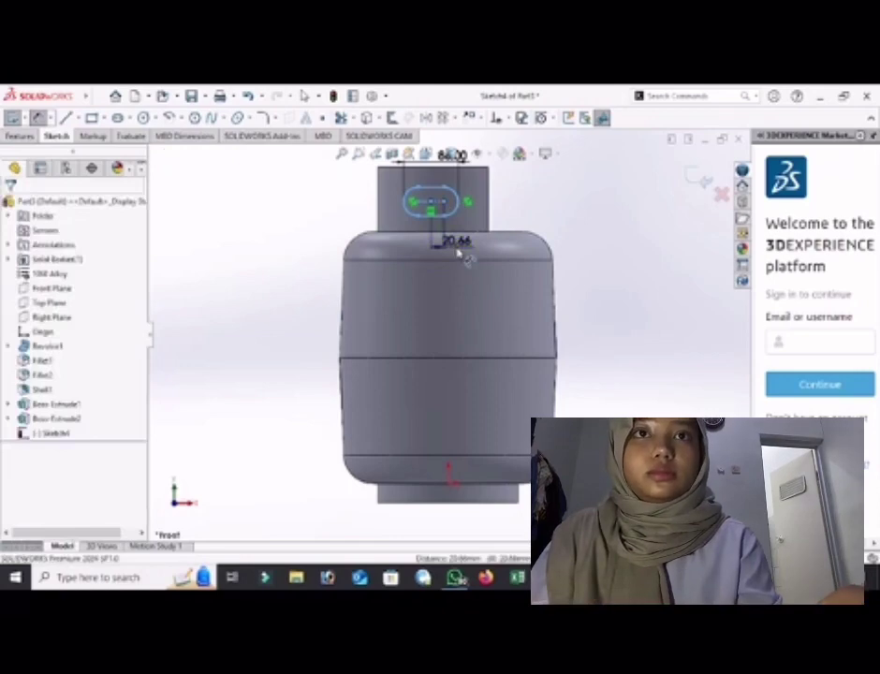
double_click(458, 246)
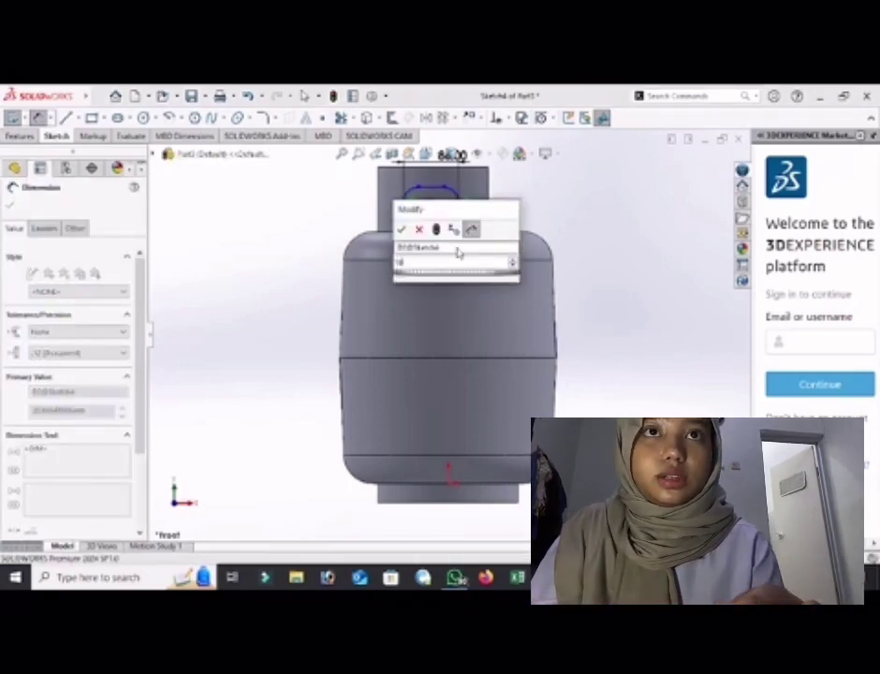
text(10)
key(Return)
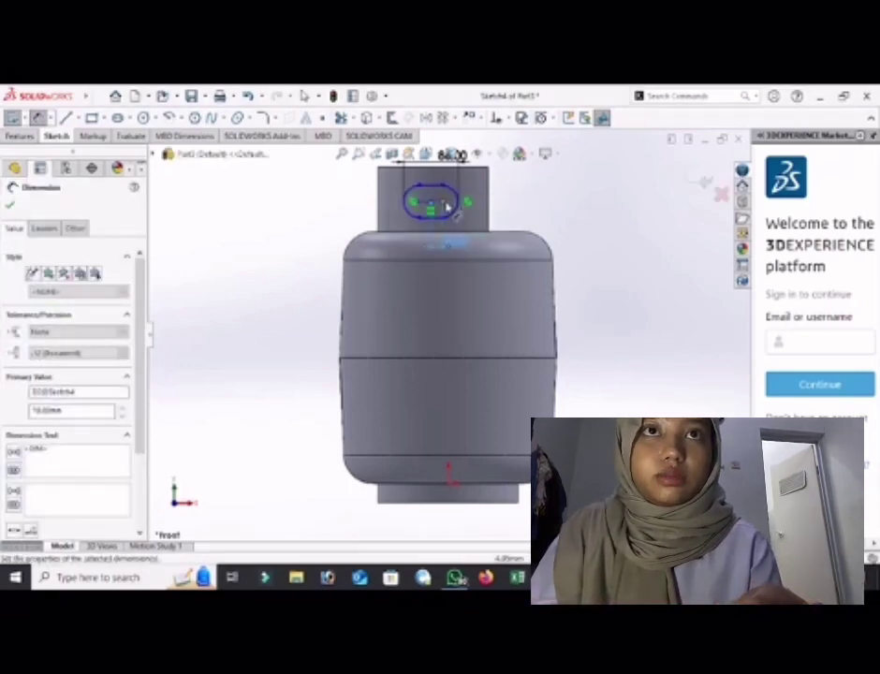
key(Escape)
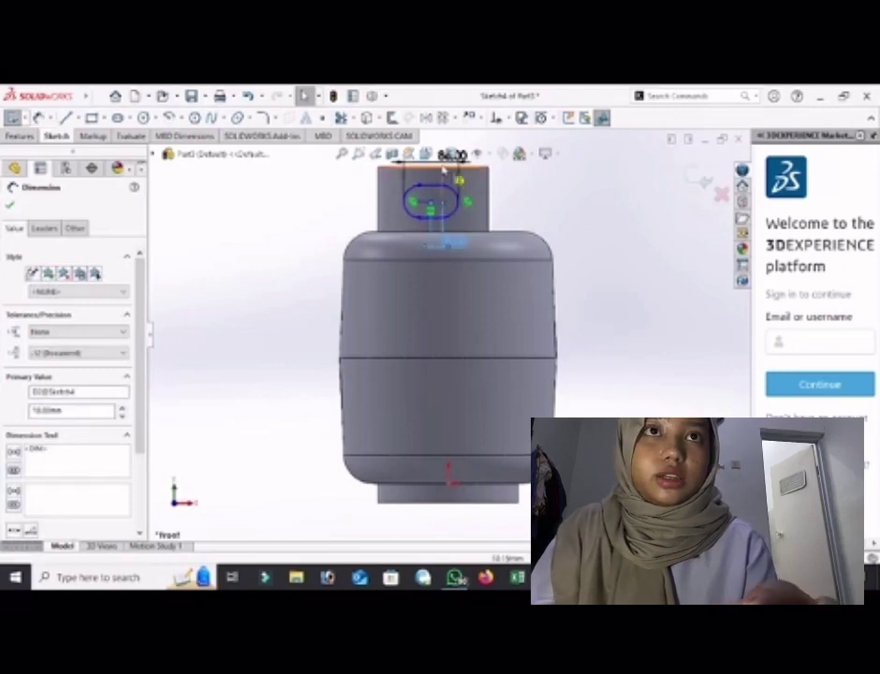
key(Escape)
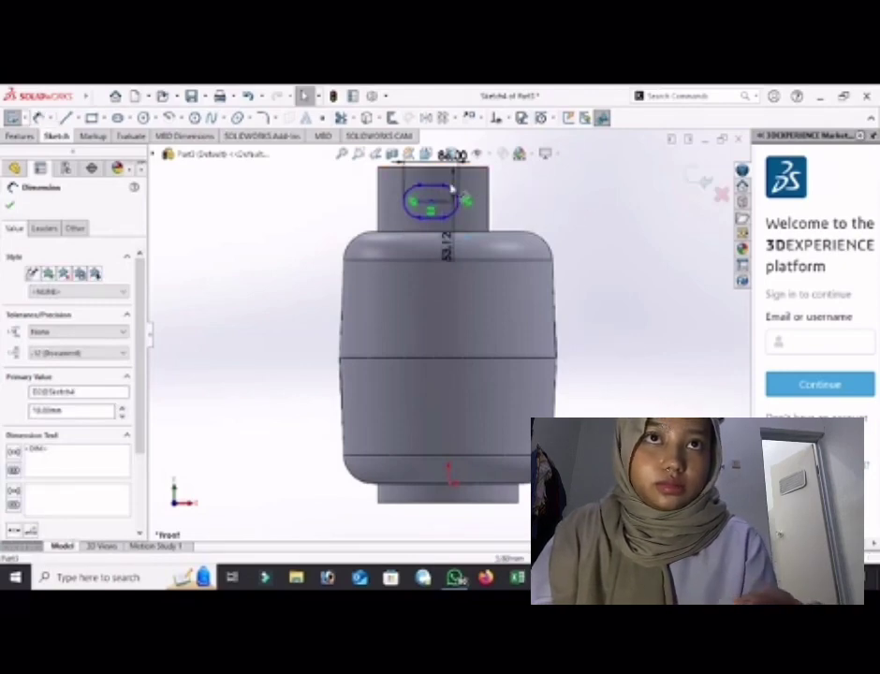
click(445, 200)
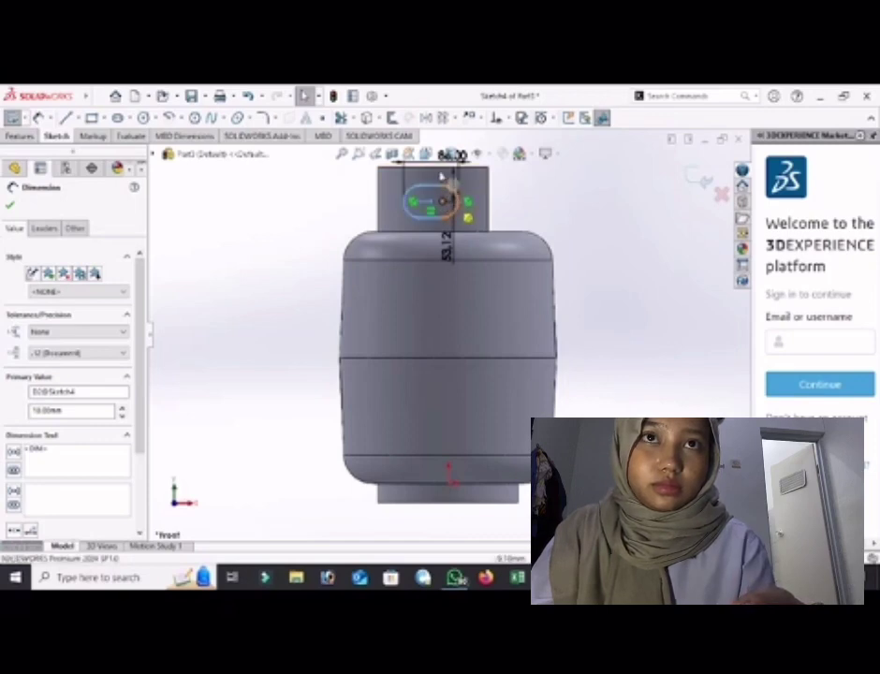
click(441, 173)
click(438, 171)
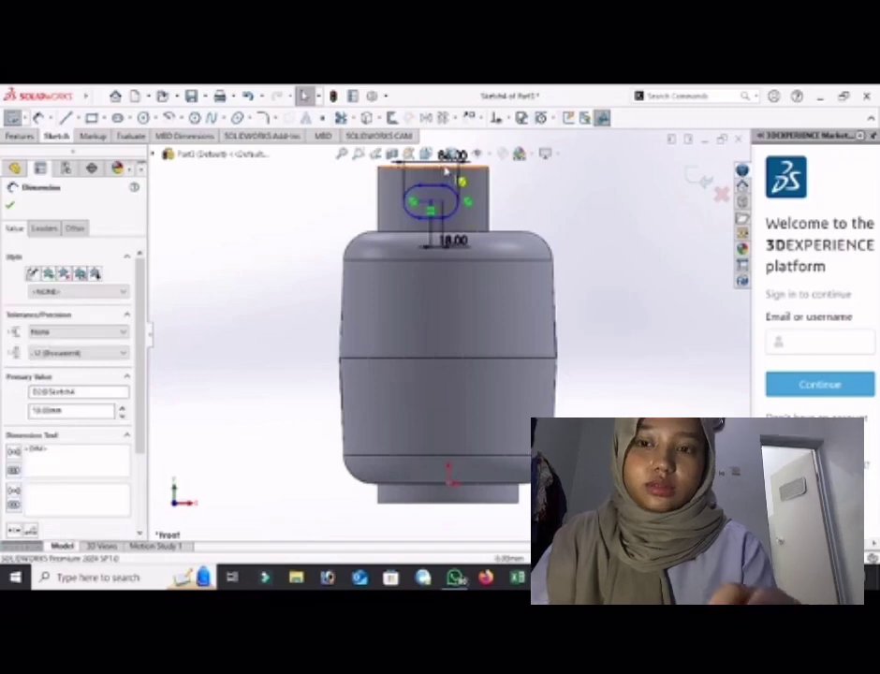
click(443, 171)
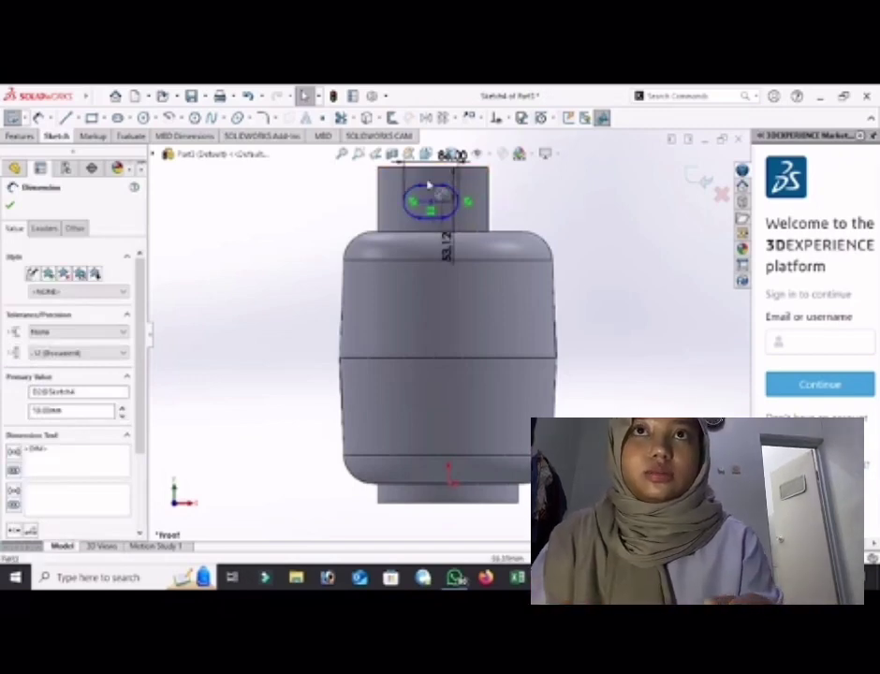
click(248, 97)
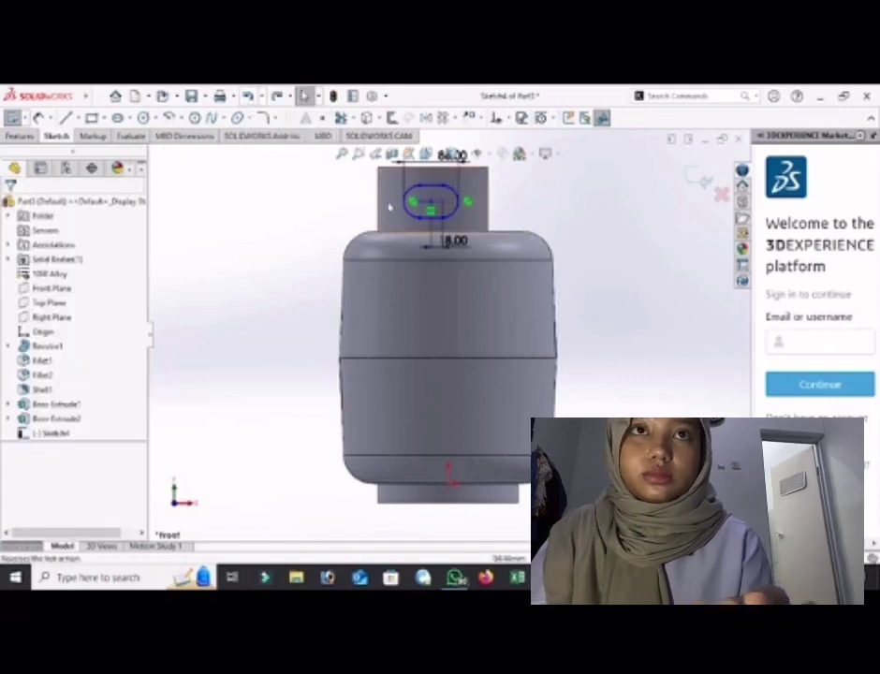
- Dimension the vertical distance from the slot's right arc center to the partial ring's top edge to 50 mm
click(39, 118)
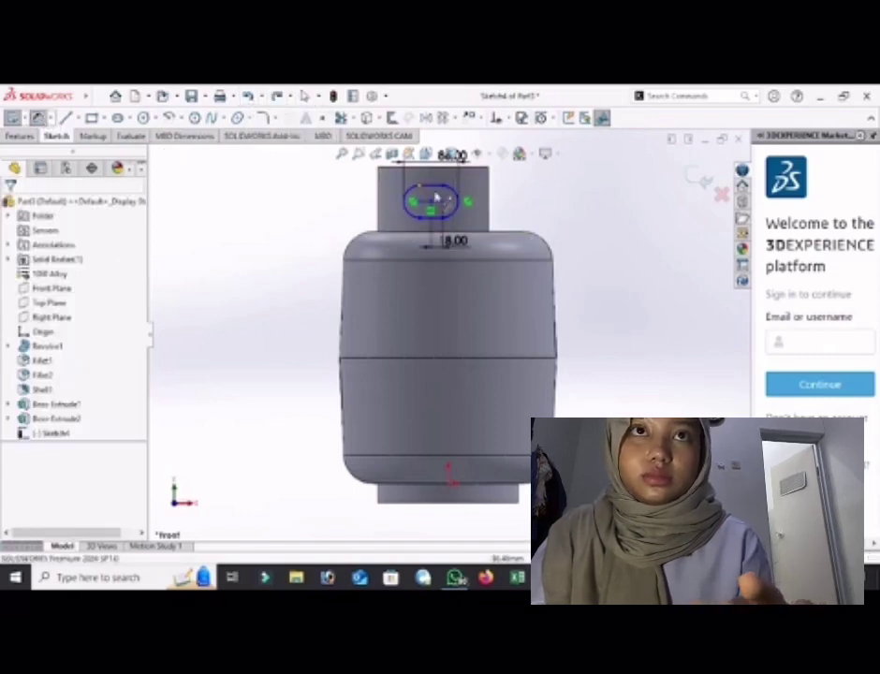
click(445, 204)
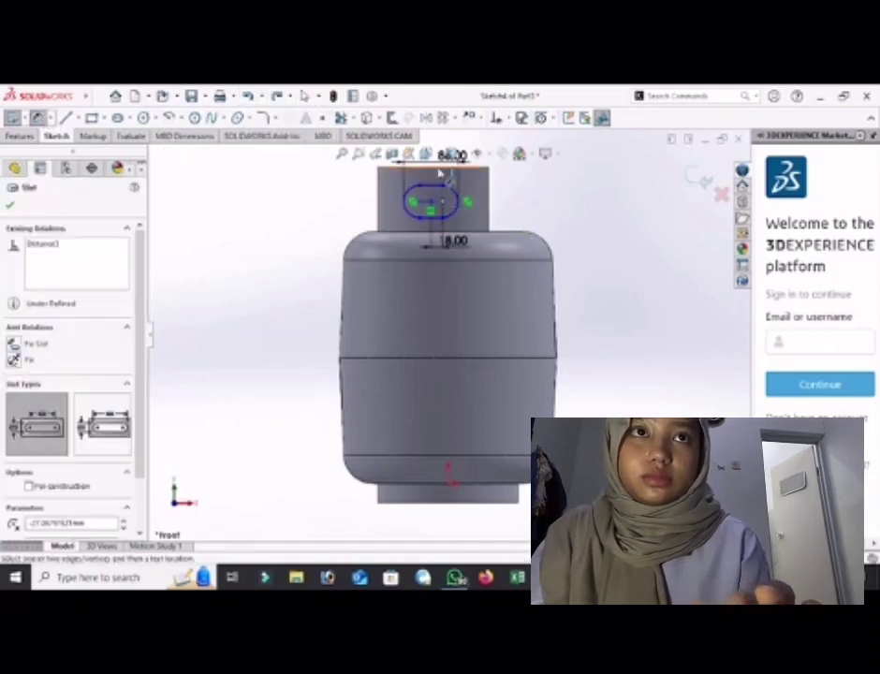
click(440, 170)
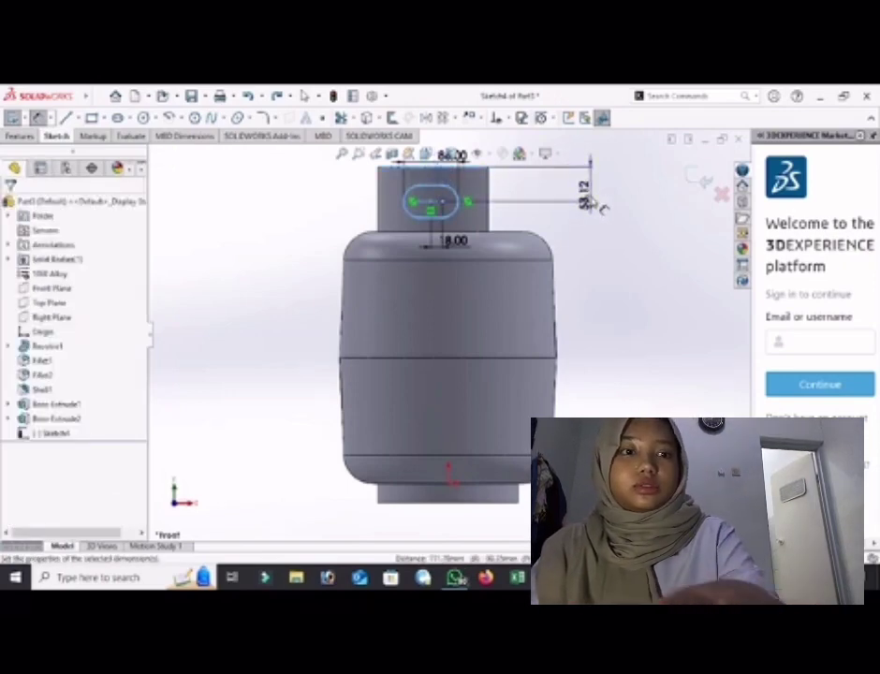
click(597, 200)
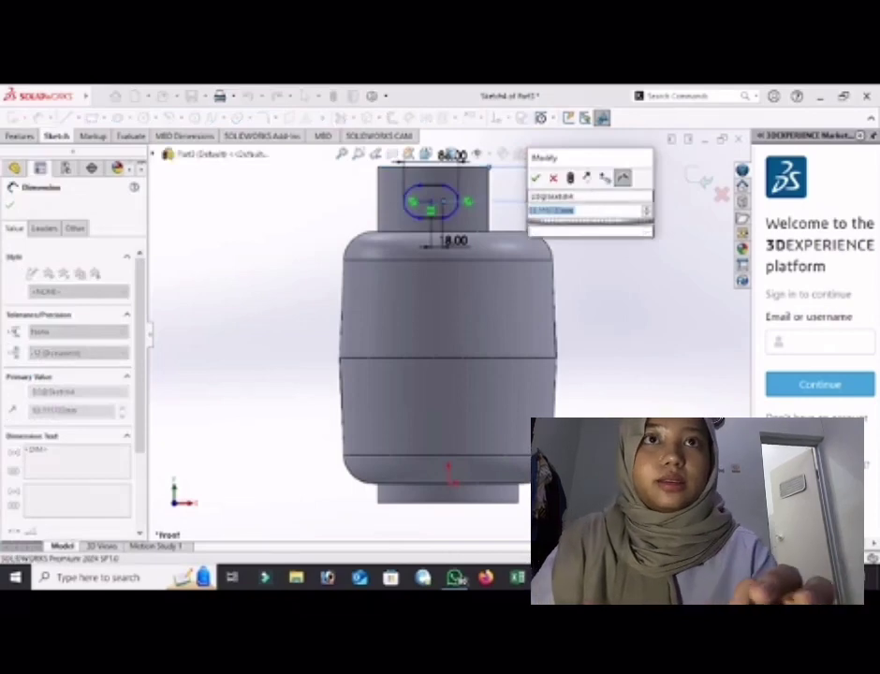
text(50)
key(Return)
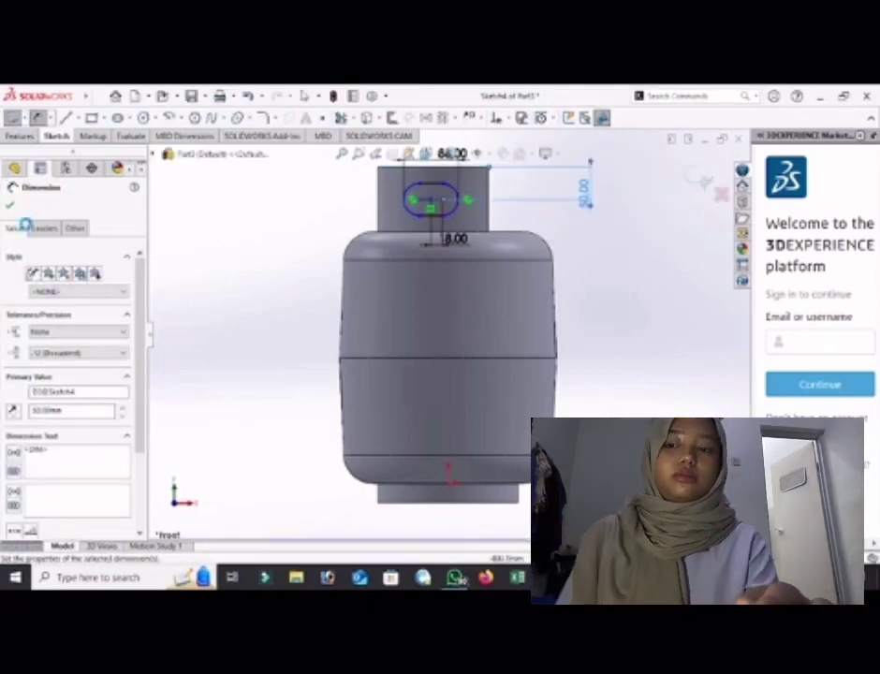
- Add a vertical relation between the slot's center point and the origin to center the slot on the part's axis
key(Escape)
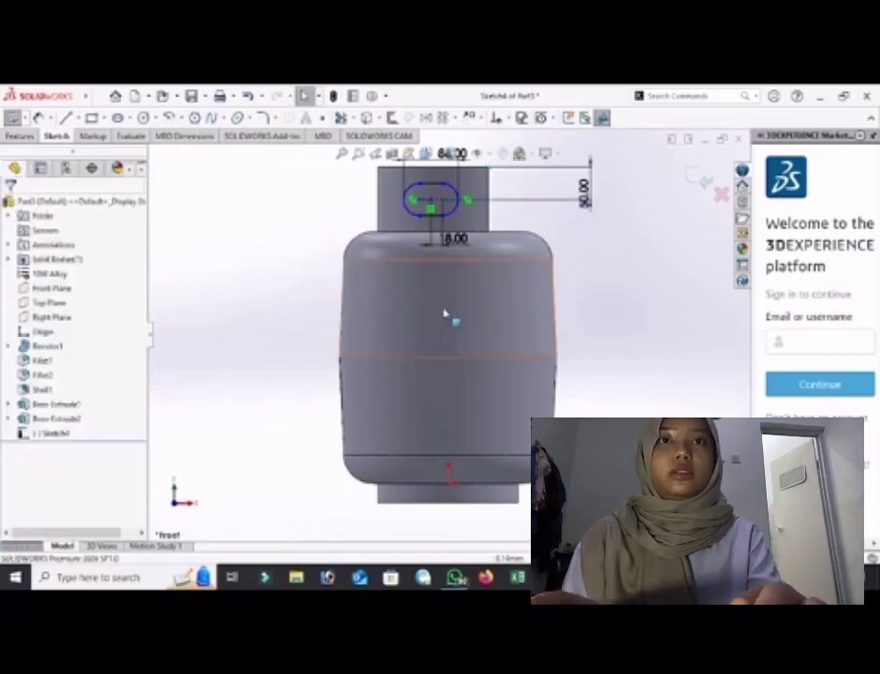
click(430, 205)
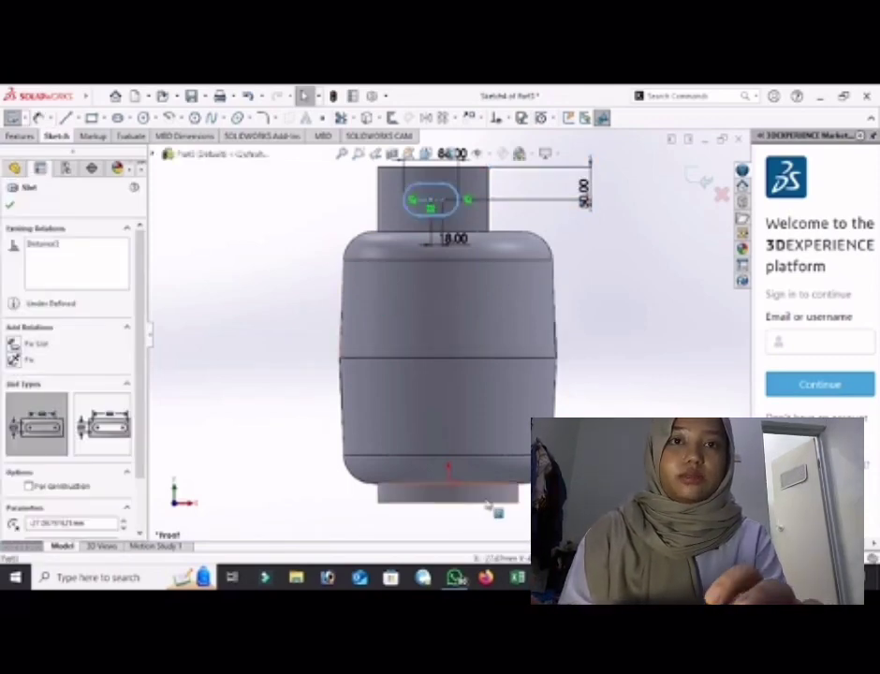
ctrl+click(447, 486)
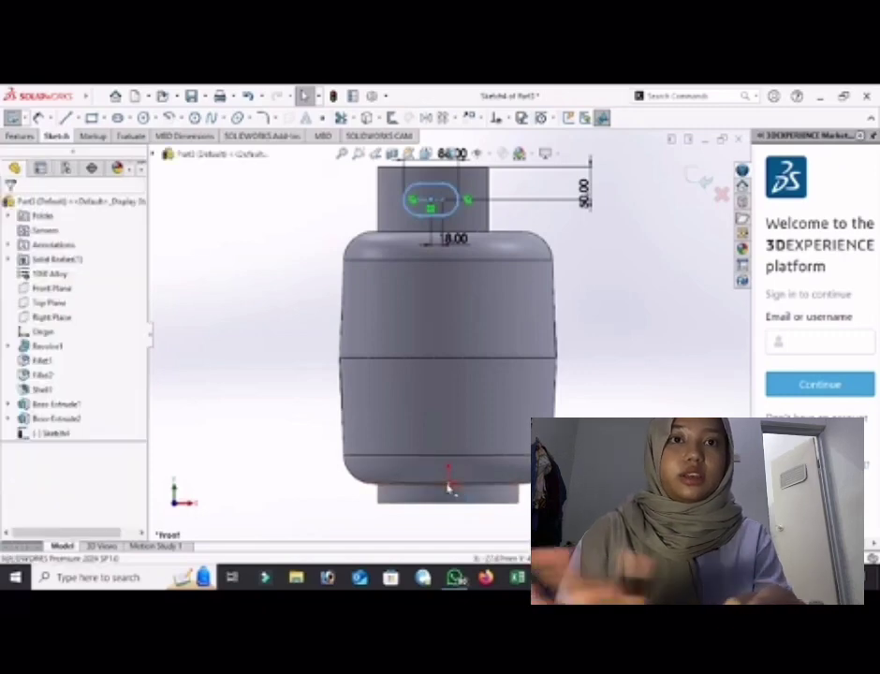
ctrl+click(449, 475)
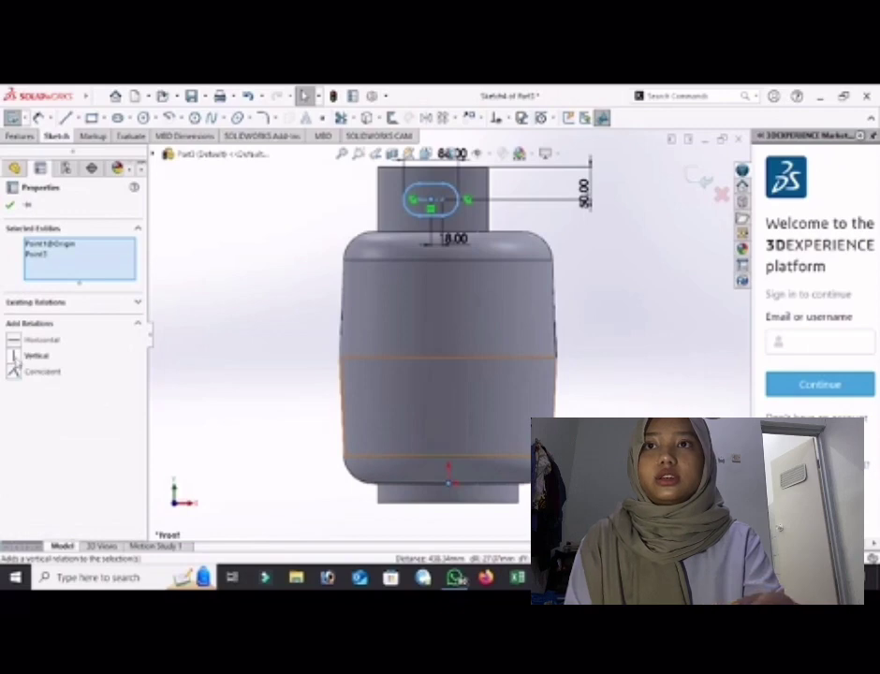
click(14, 357)
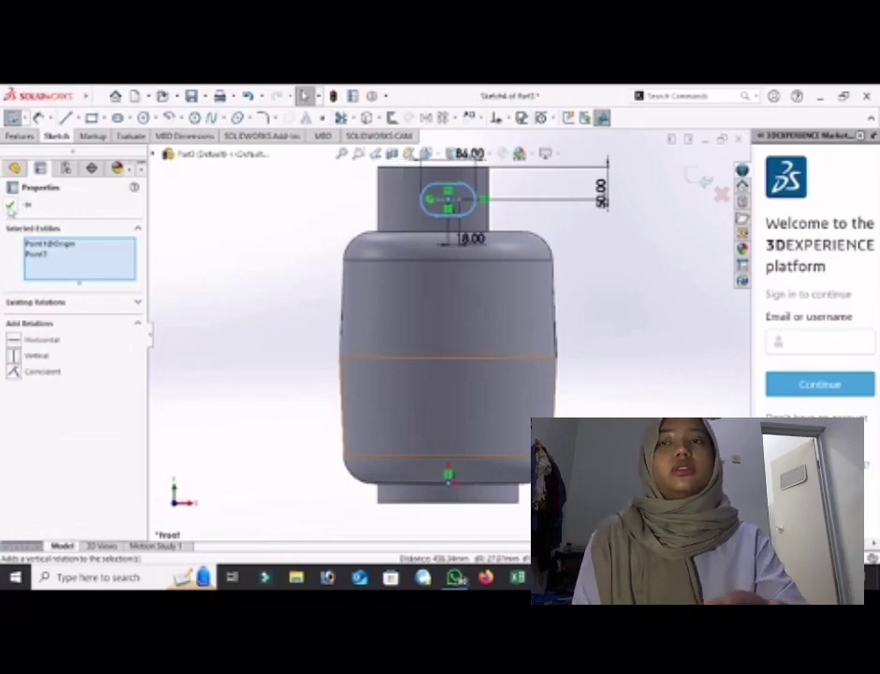
click(10, 206)
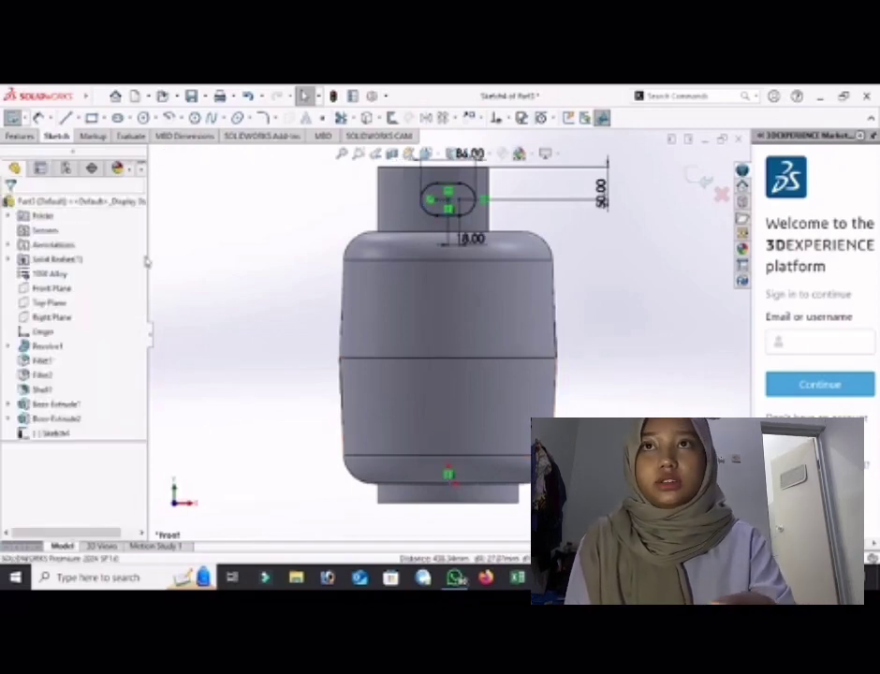
- Cut-extrude the slot sketch blind to 200 mm in the reversed direction, through the front wall of the upper ring
click(19, 135)
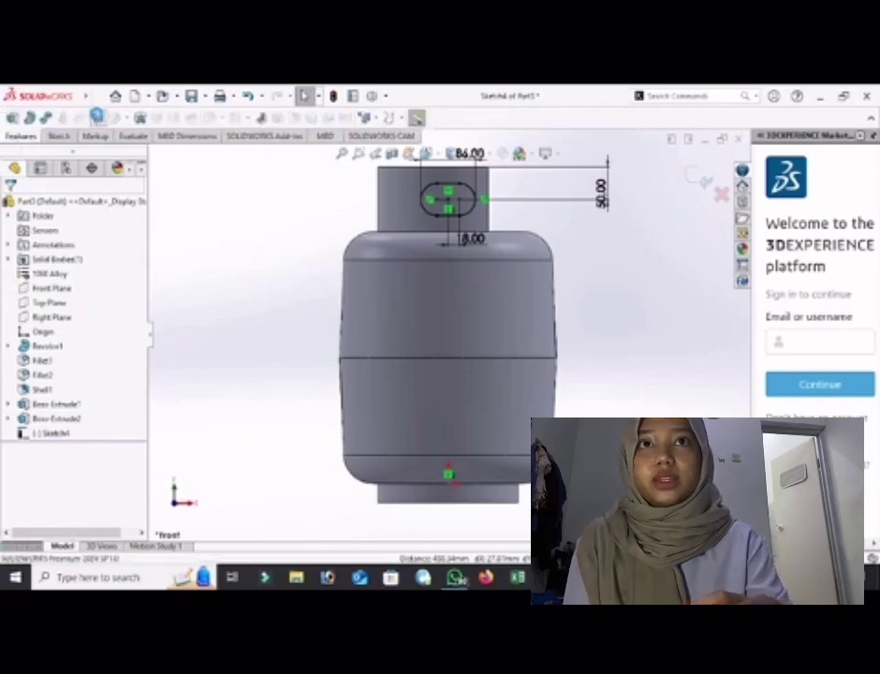
key(ctrl+7)
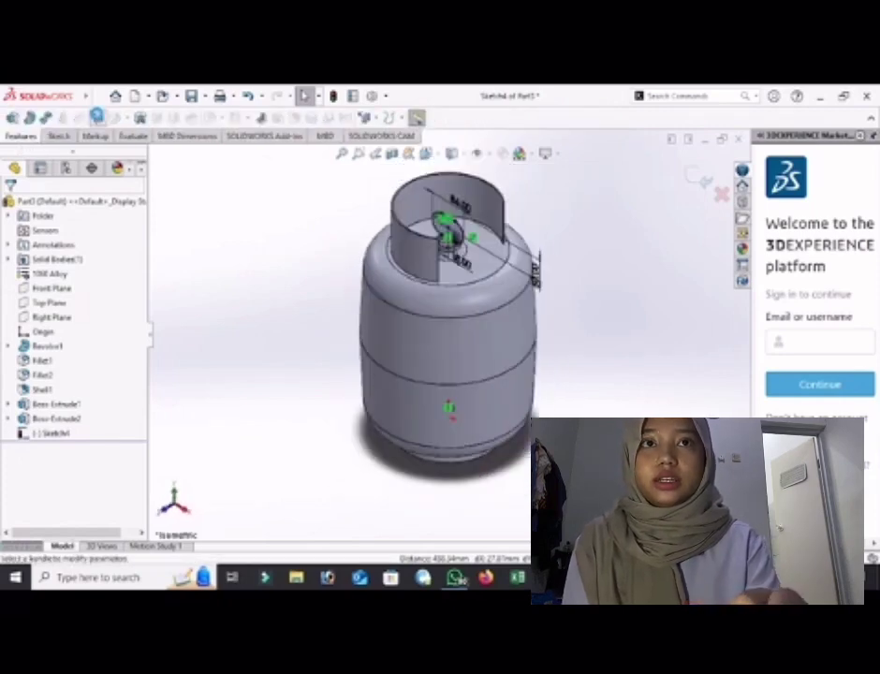
click(96, 116)
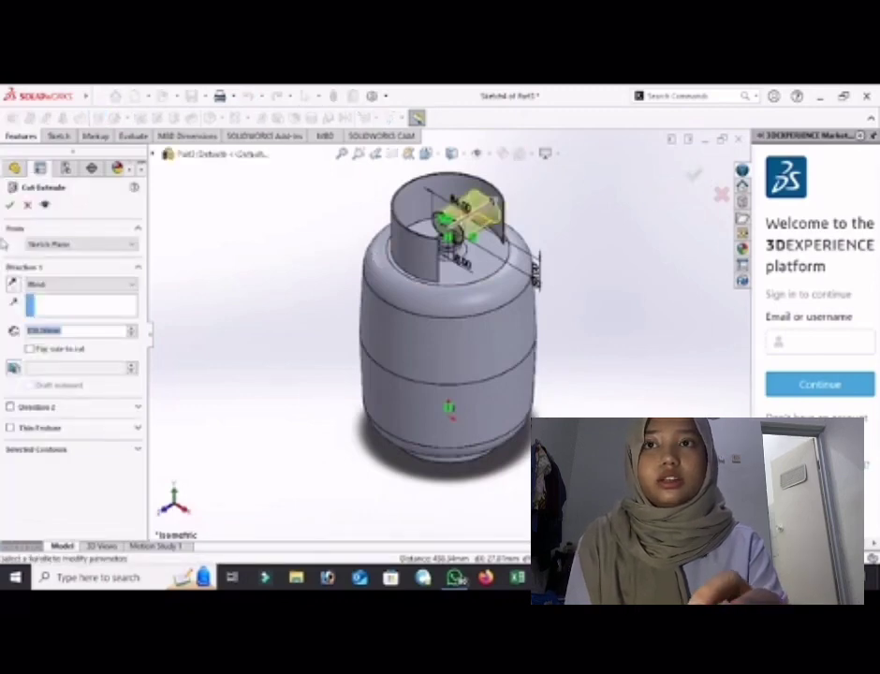
click(13, 283)
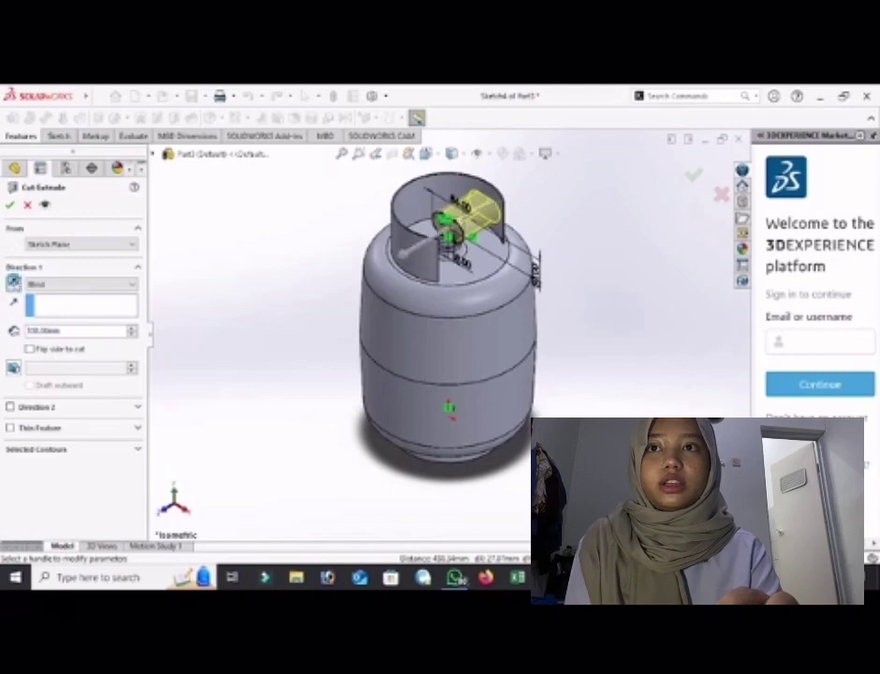
double_click(42, 329)
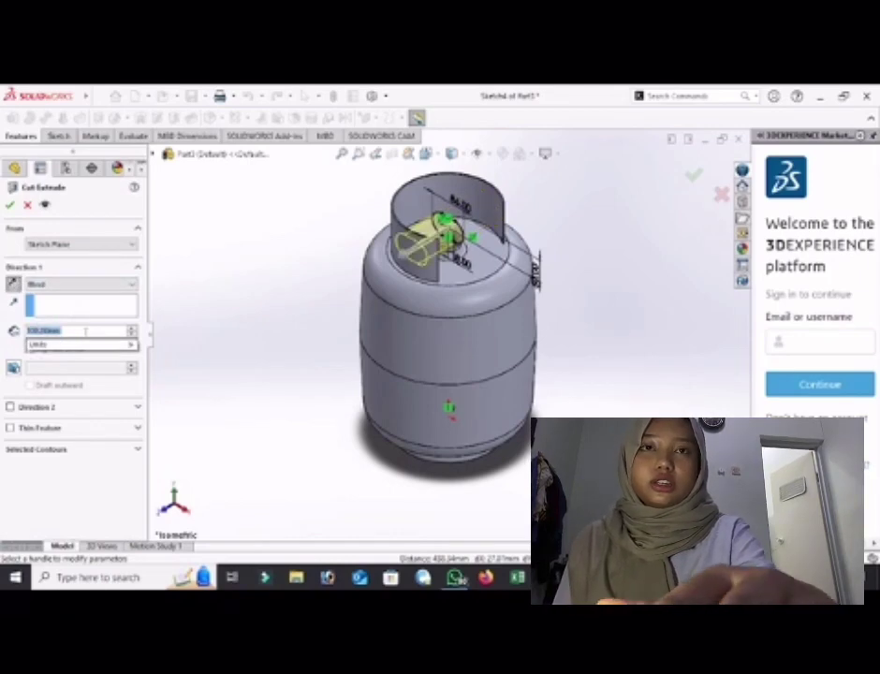
text(20)
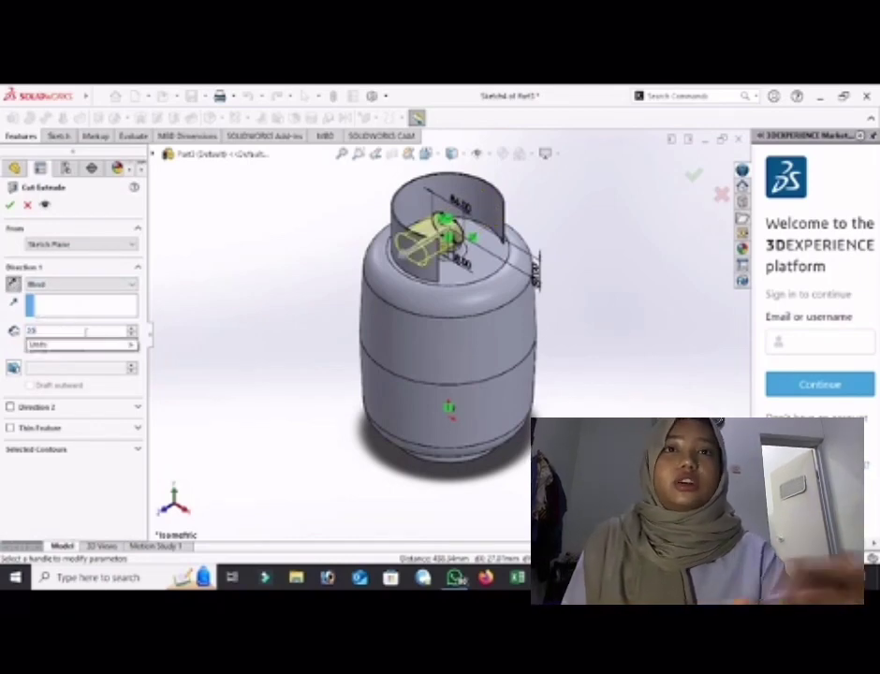
text(0)
key(Return)
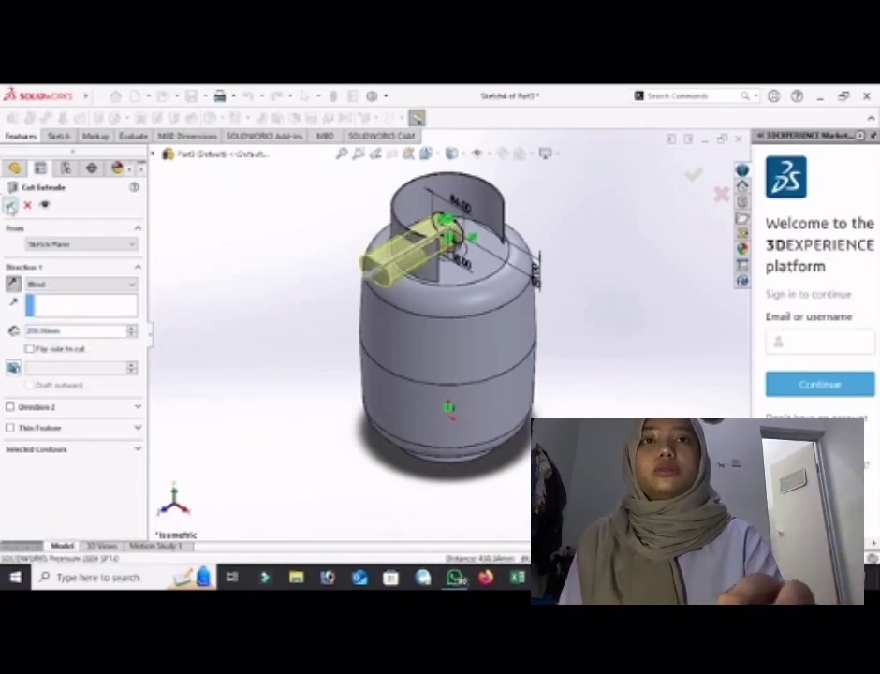
click(8, 203)
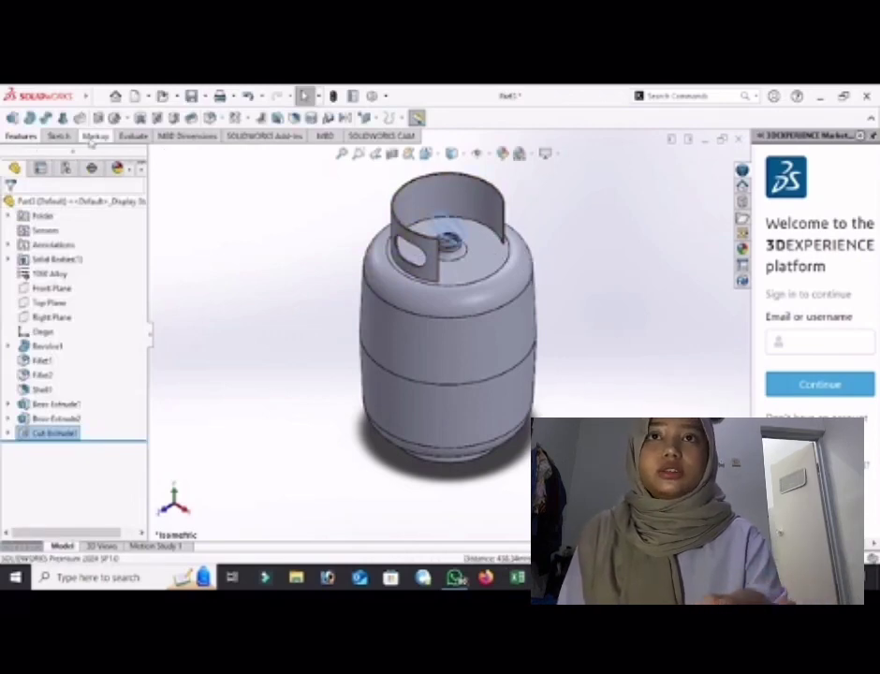
- Circular-pattern the slot cut around the partial ring's cylindrical face with three instances spaced 90 degrees apart
click(247, 122)
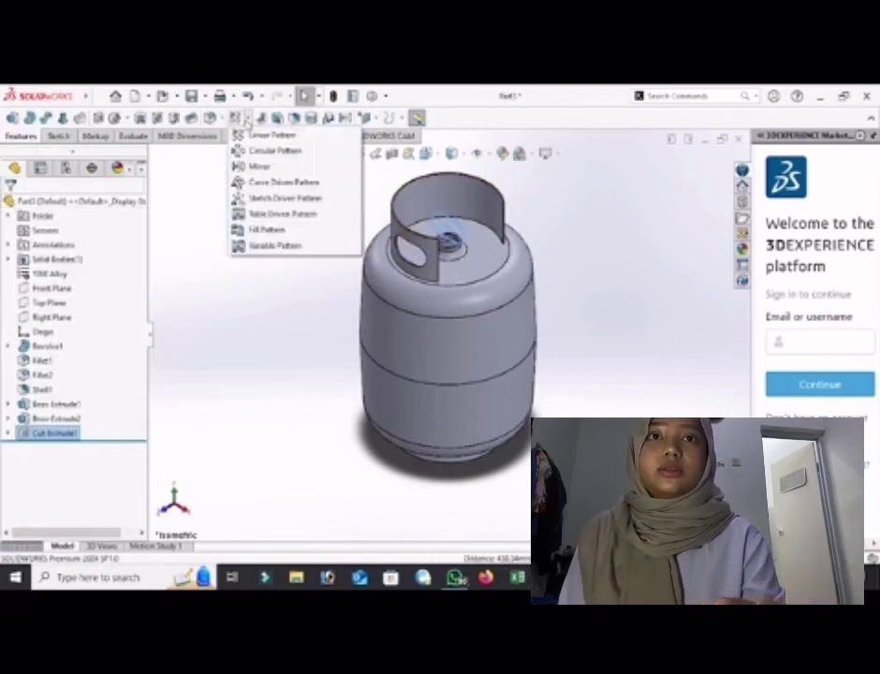
click(267, 154)
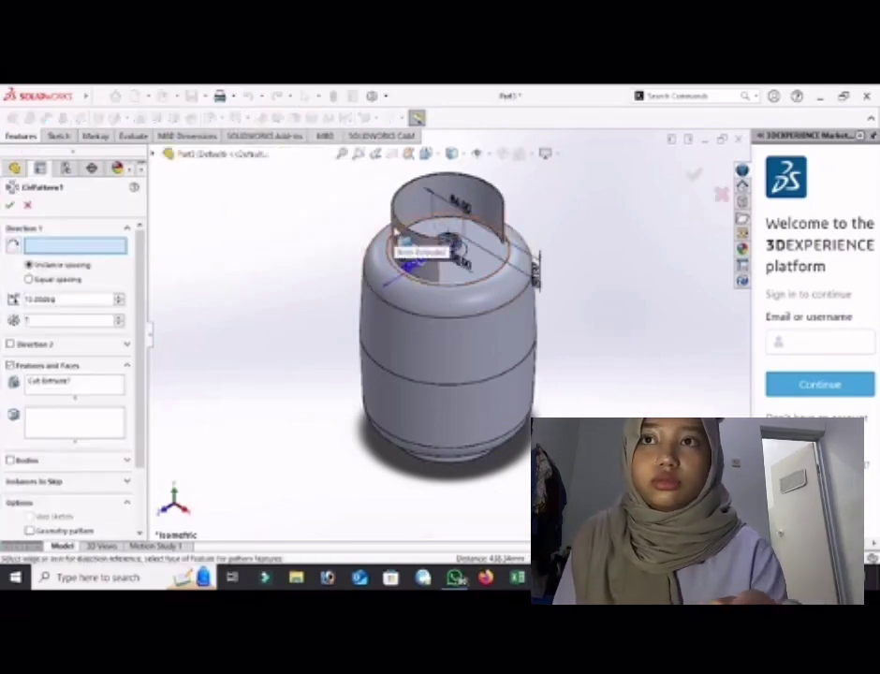
click(406, 237)
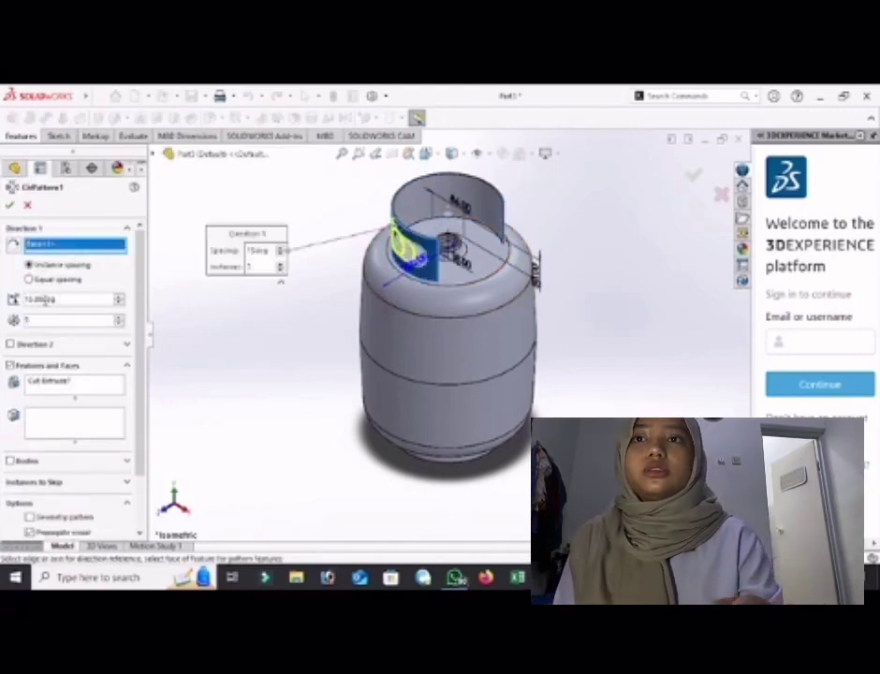
double_click(45, 300)
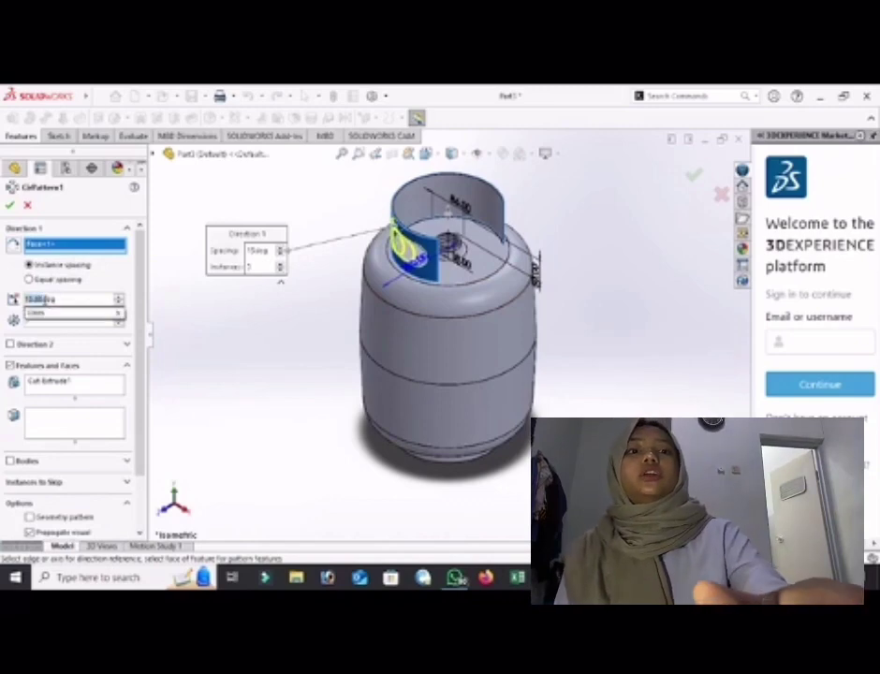
click(44, 300)
drag(44, 300, 24, 300)
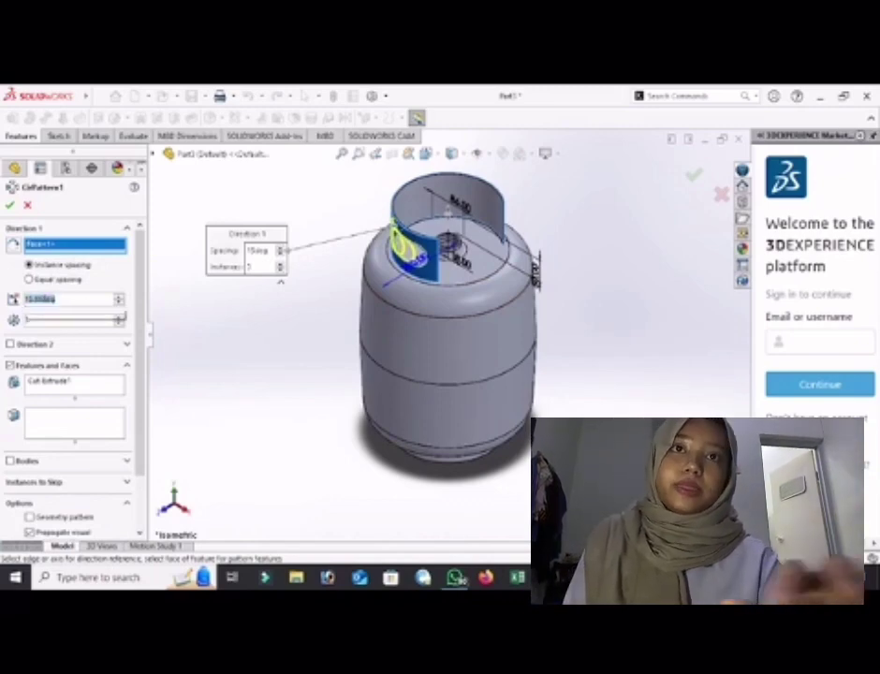
text(80)
key(Return)
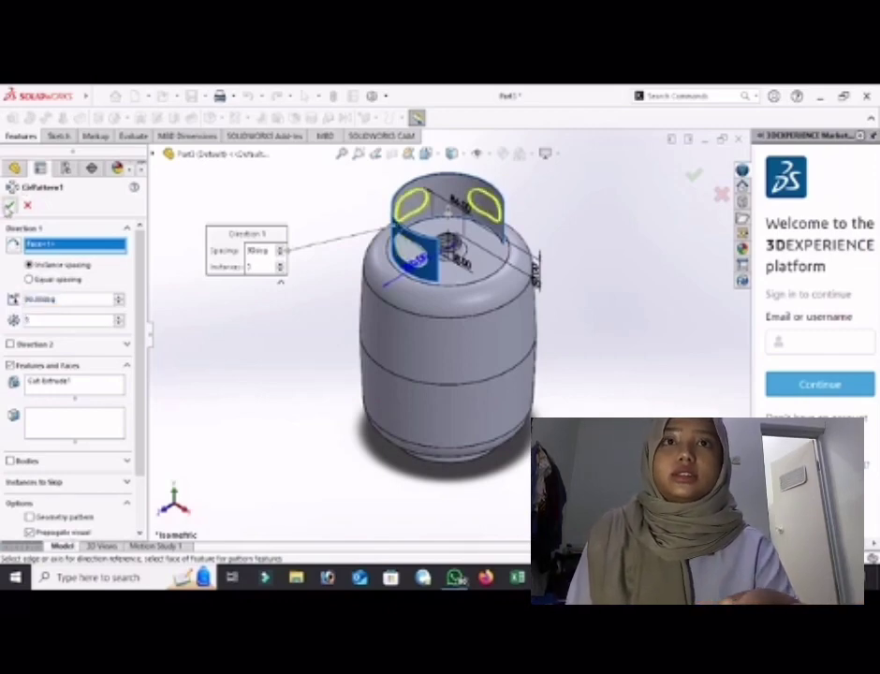
click(10, 206)
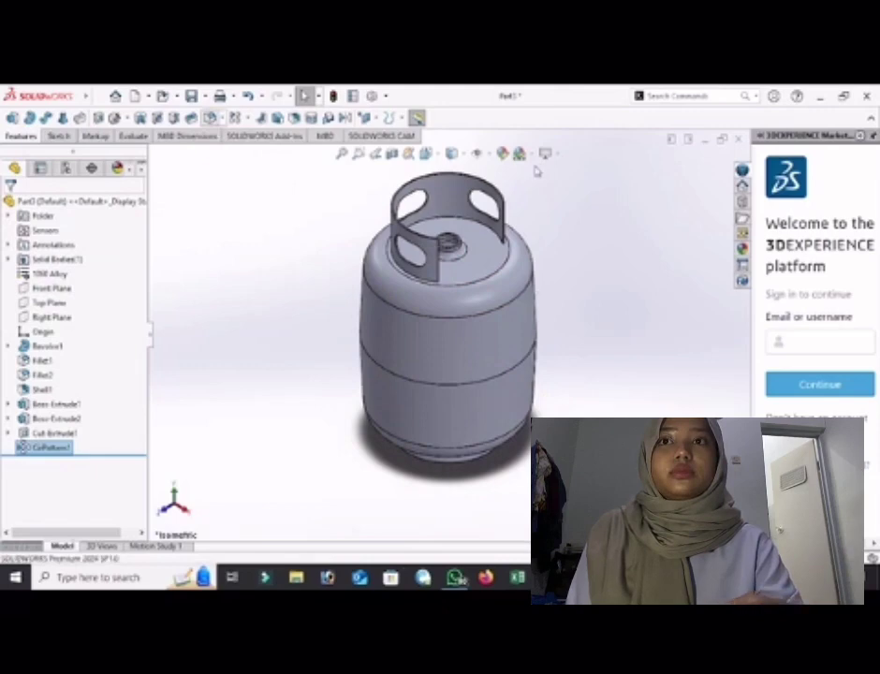
- Fillet the upper corner edges at both open ends of the partial ring with a symmetric radius
scroll(470, 254, down, 4)
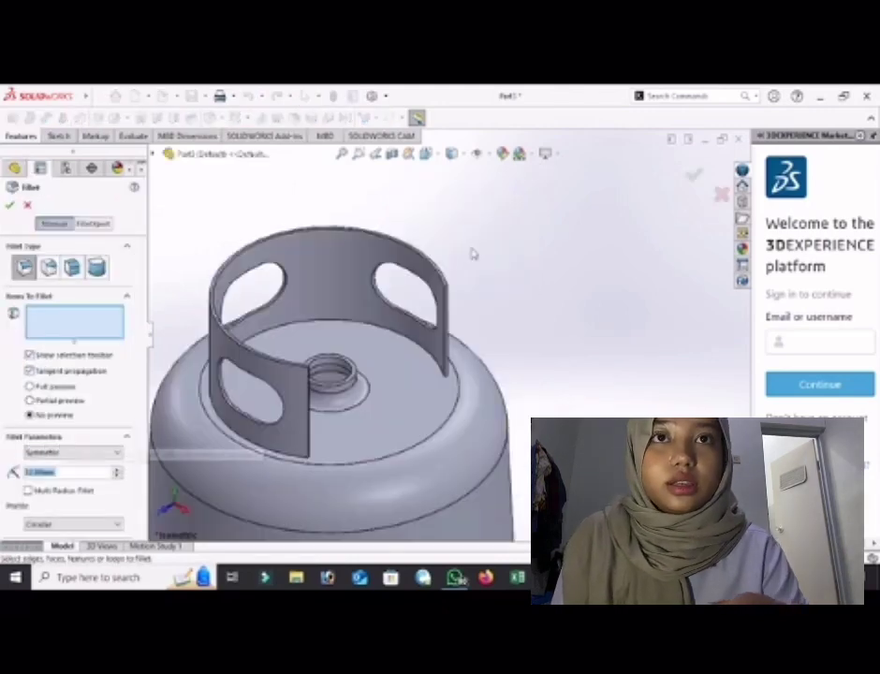
scroll(457, 282, down, 3)
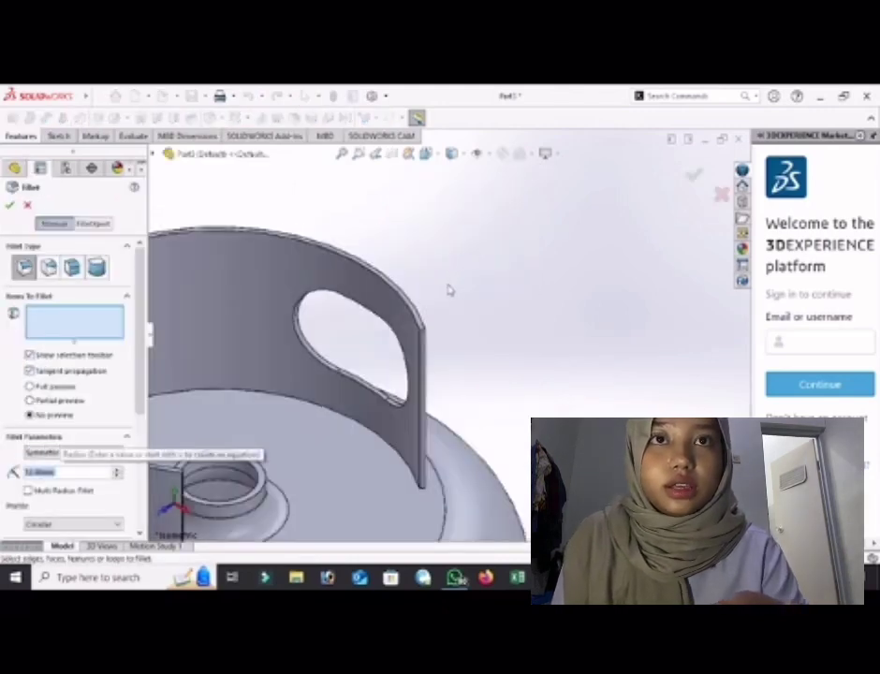
click(423, 338)
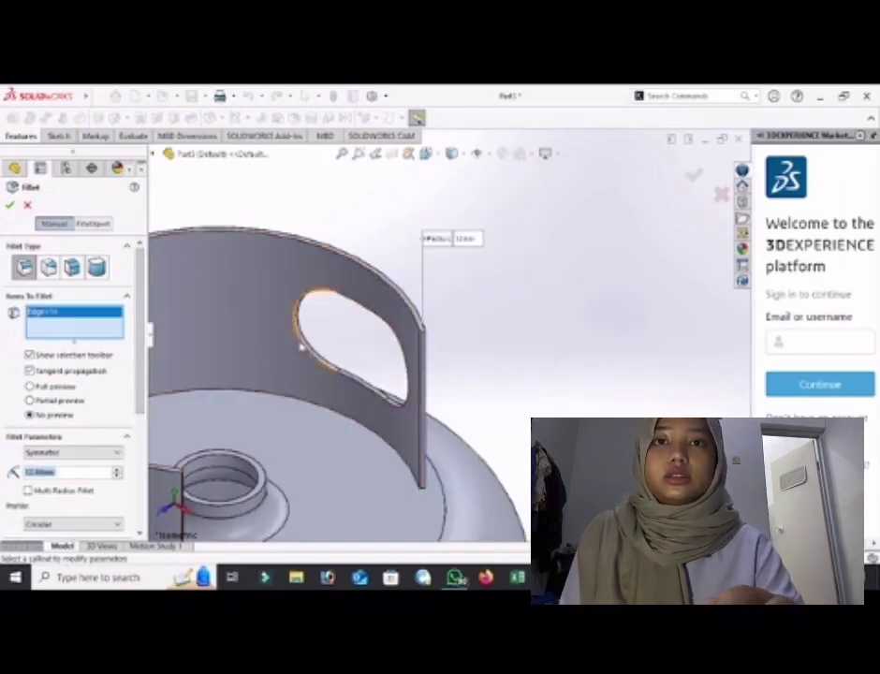
scroll(301, 348, up, 1)
scroll(301, 347, up, 2)
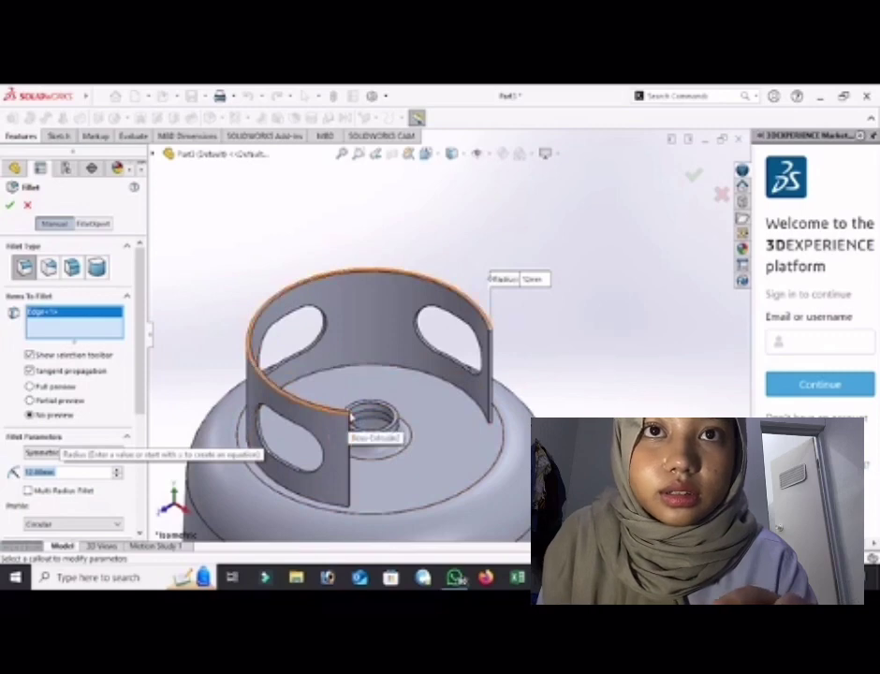
scroll(351, 417, down, 2)
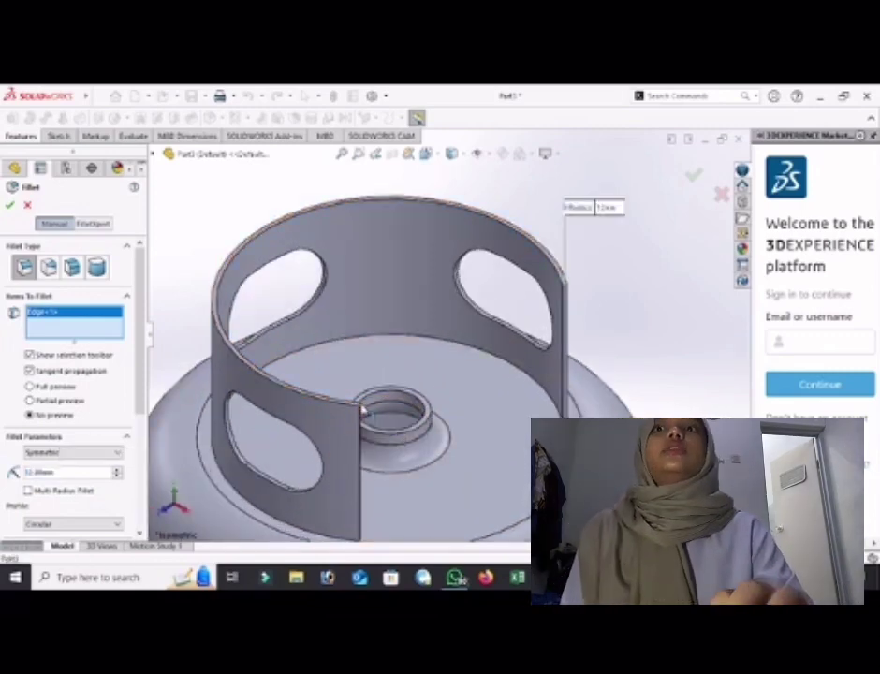
click(363, 410)
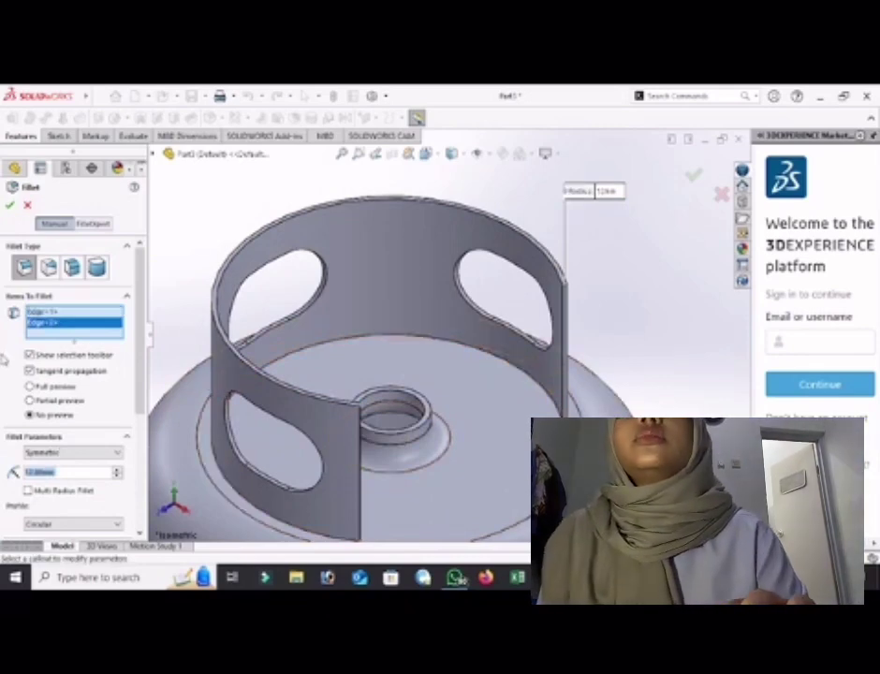
scroll(7, 359, down, 5)
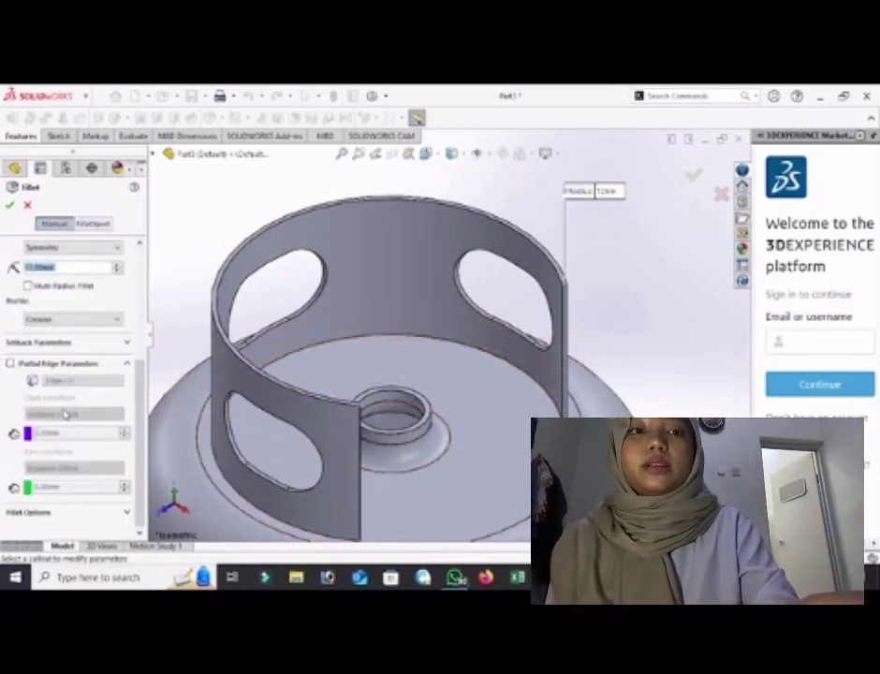
text(10)
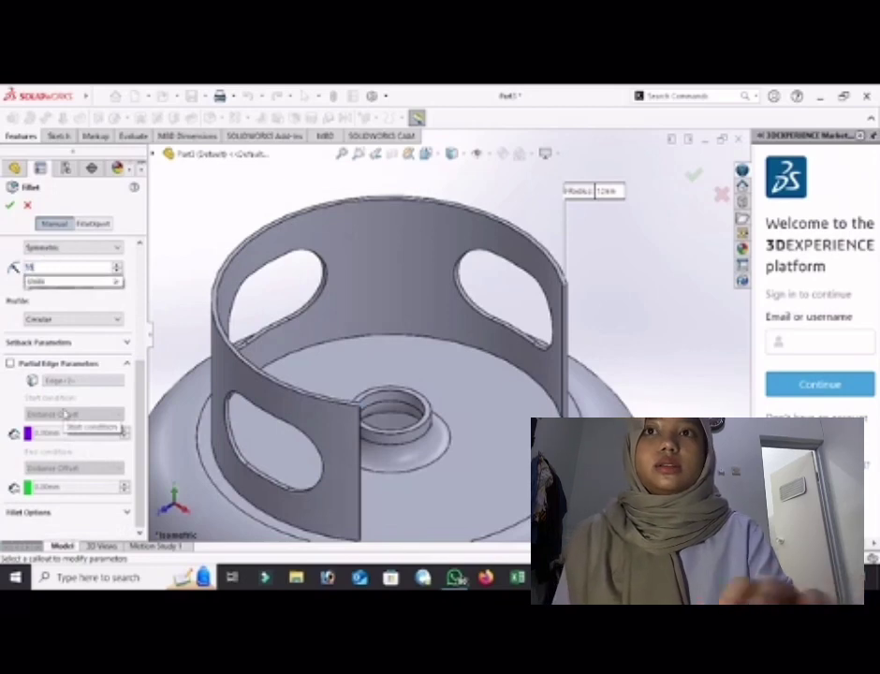
key(Return)
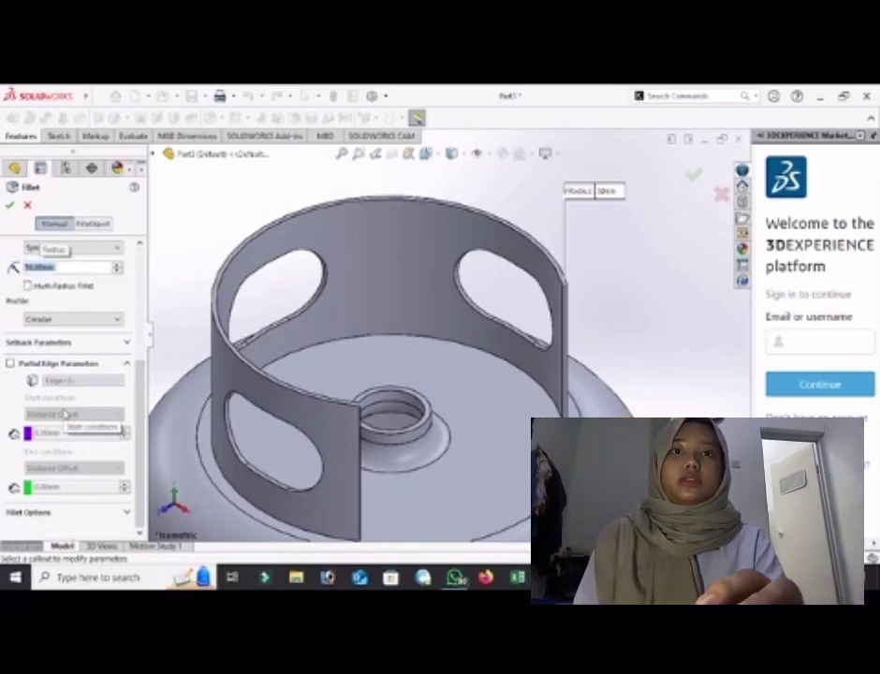
key(Return)
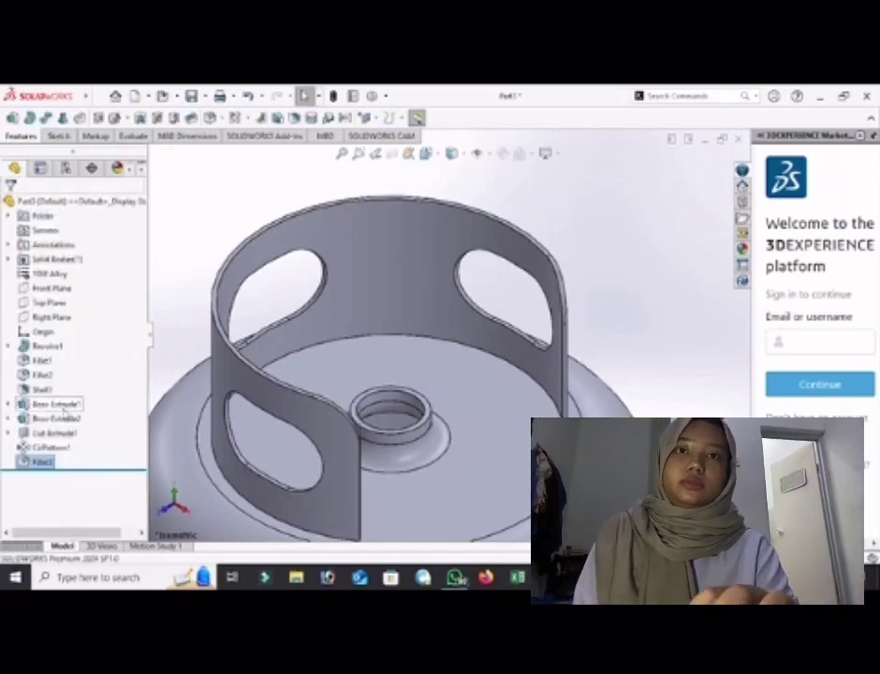
- Inspect the filleted ring and whole cylinder, and evaluate the part's mass properties
scroll(359, 314, down, 5)
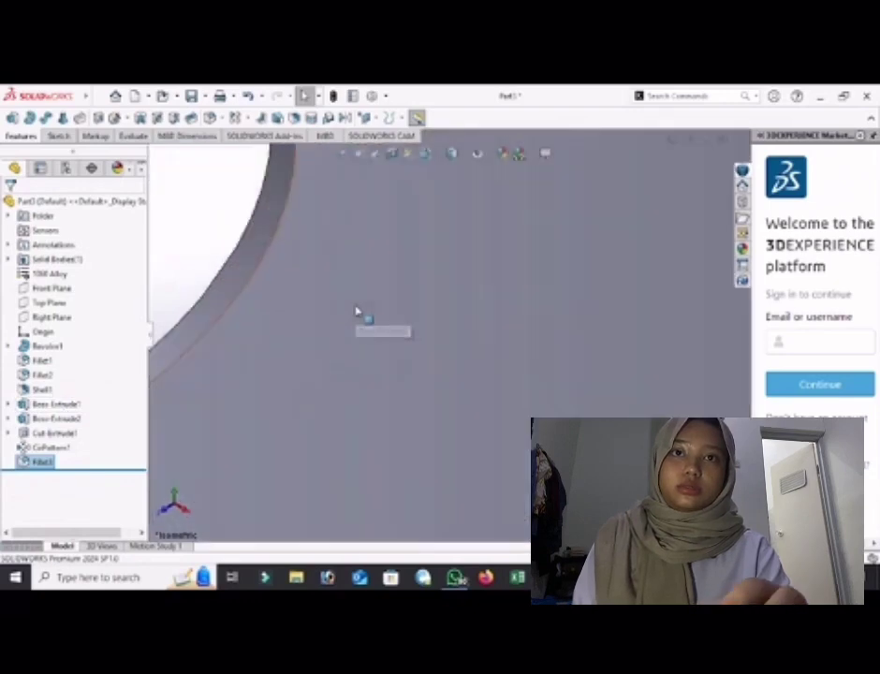
scroll(359, 315, up, 4)
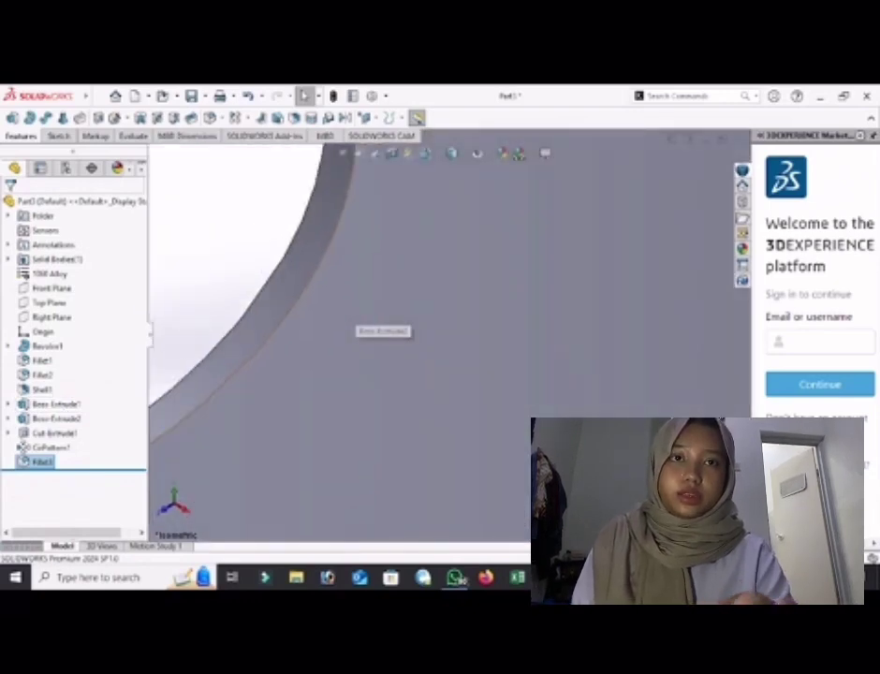
scroll(503, 474, up, 8)
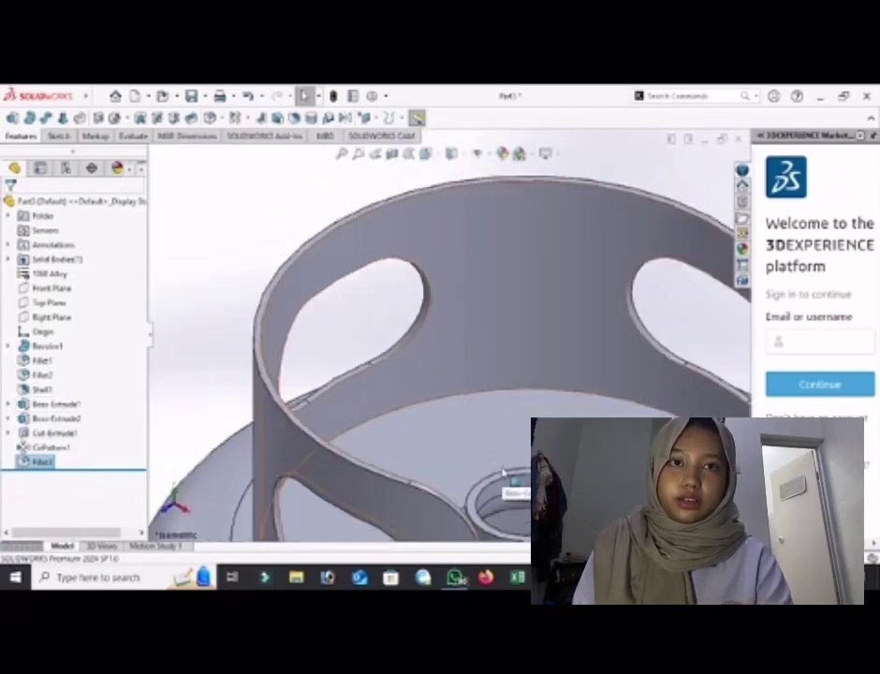
scroll(502, 473, up, 6)
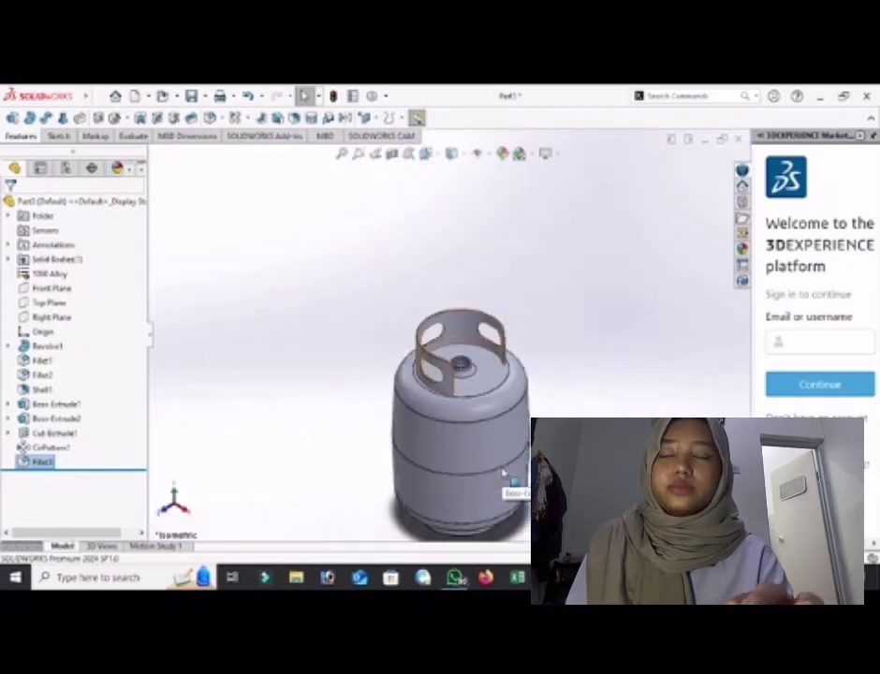
scroll(502, 472, down, 5)
scroll(503, 472, up, 4)
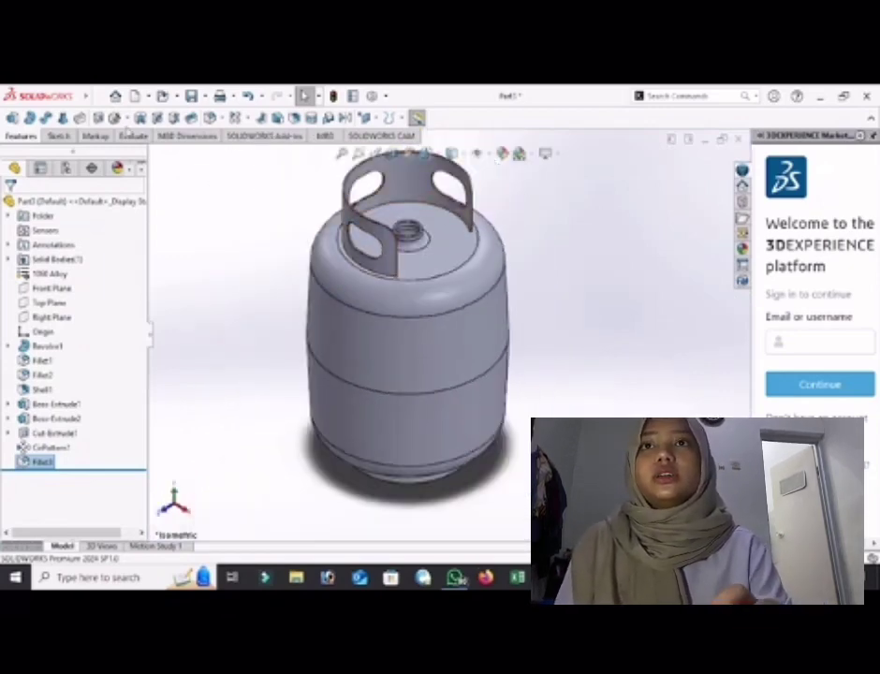
click(134, 136)
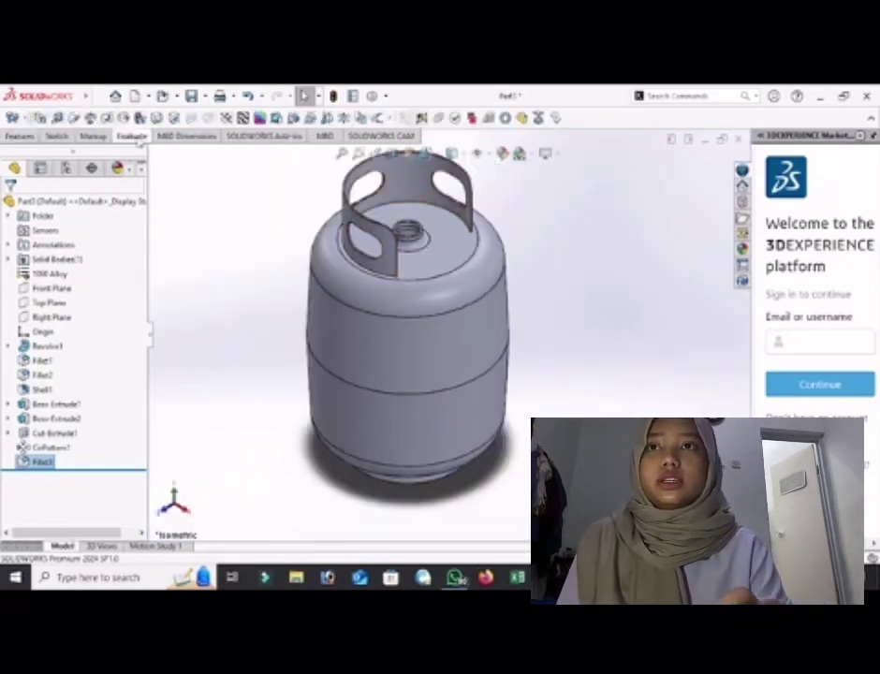
click(91, 121)
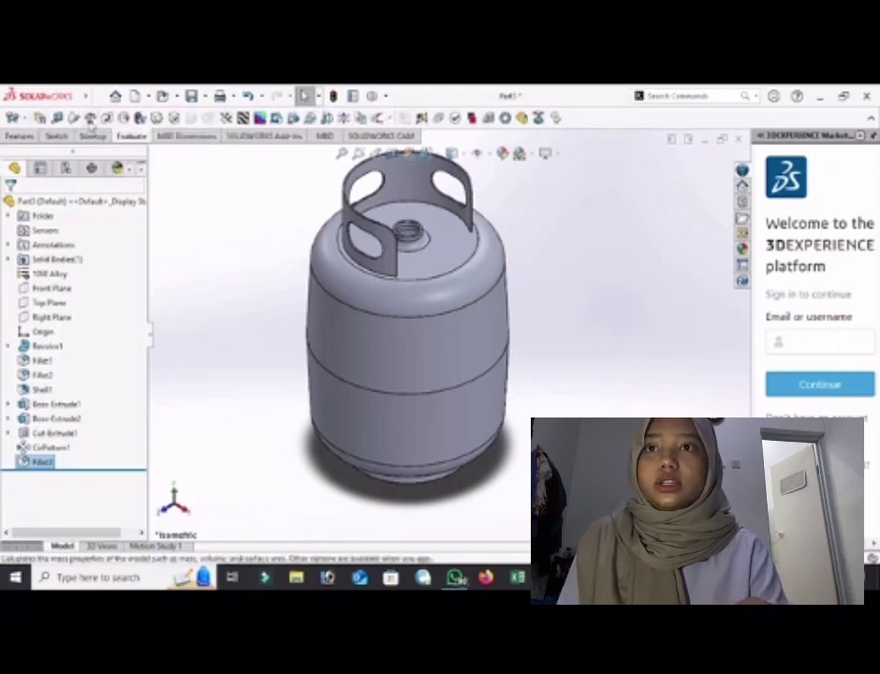
ctrl+scroll(95, 315, up, 4)
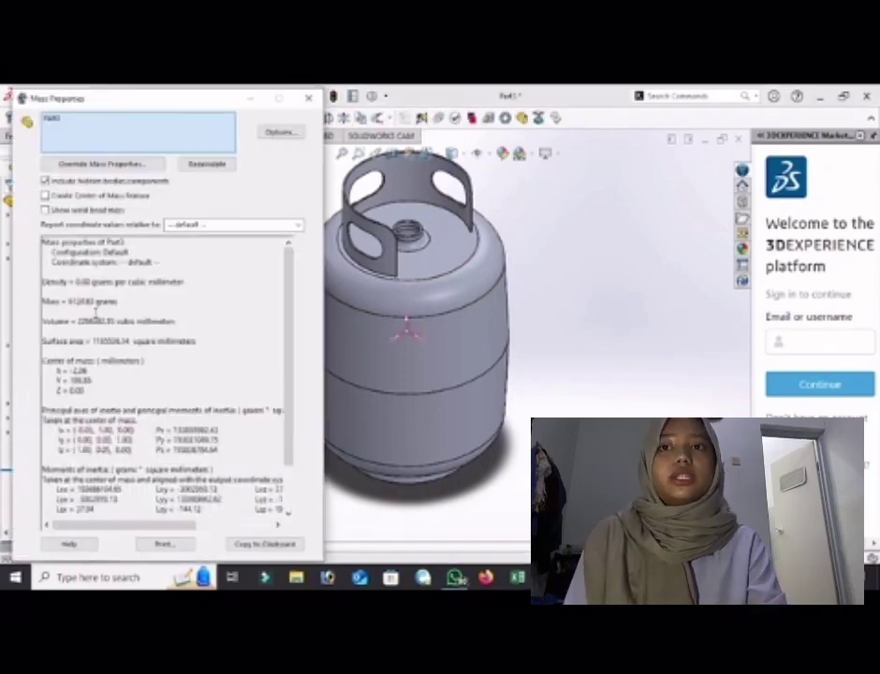